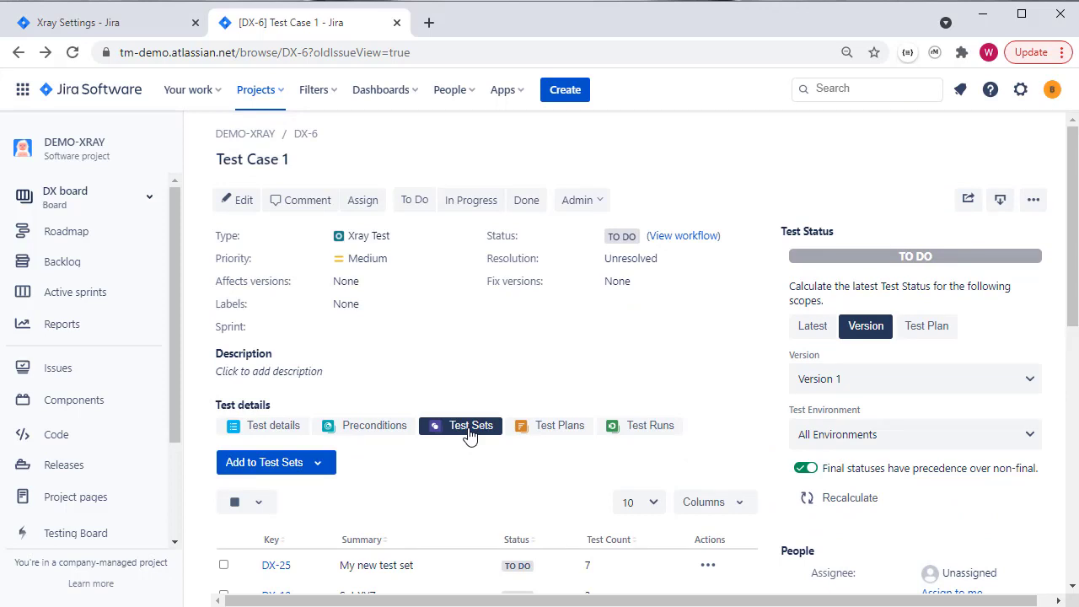
Open the DX-25 test set from Test Case 1's test sets in a new browser tab and view it.
scroll(470, 434, down, 2)
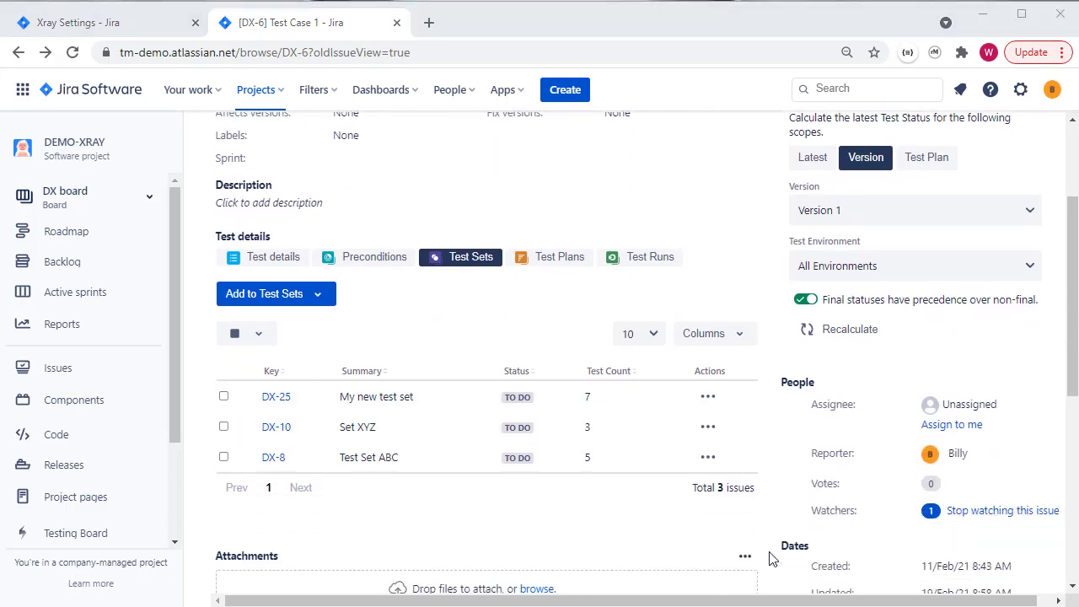
right_click(276, 406)
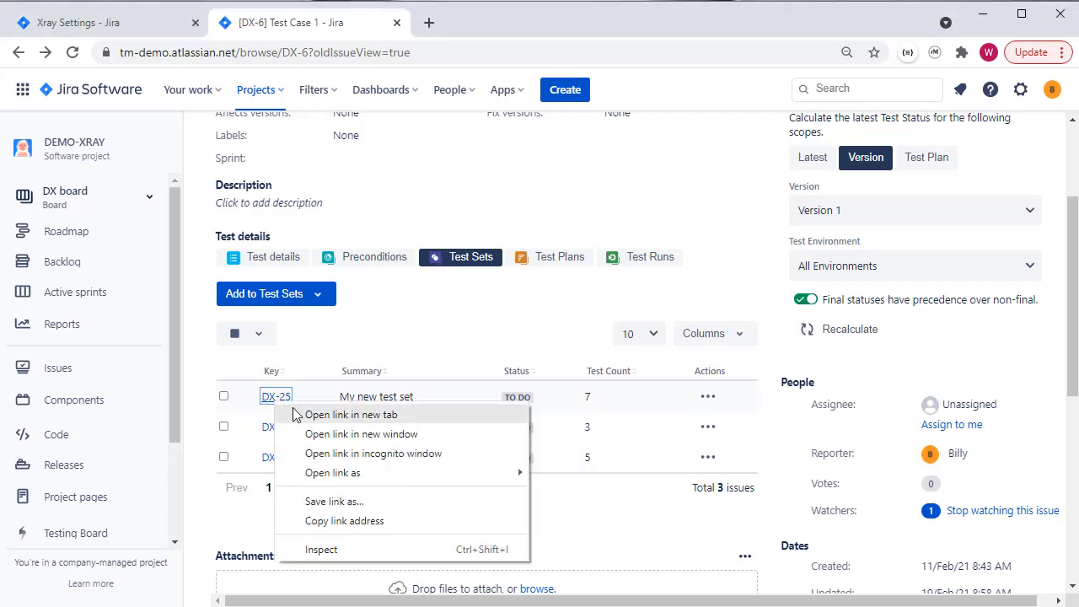
click(351, 415)
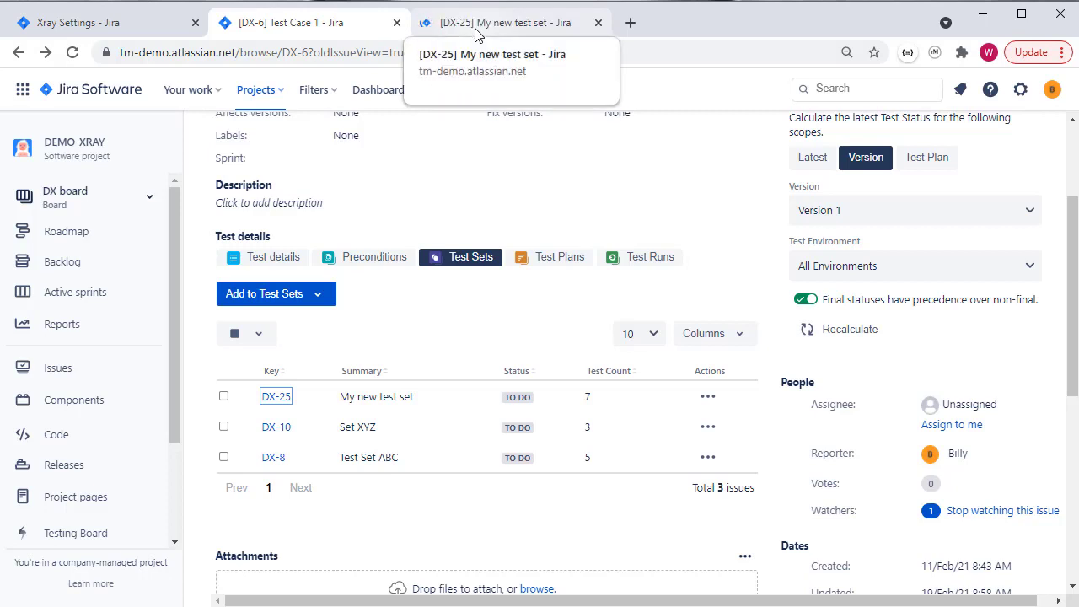
click(477, 34)
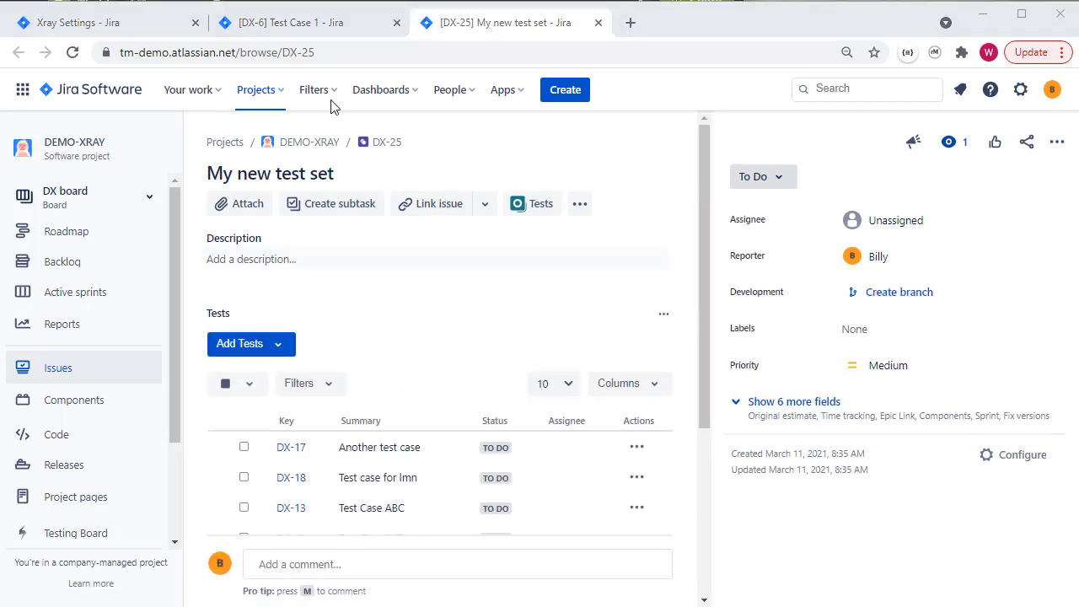
Return to Test Case 1, list its test plans, and view test plan DX-11 in a new browser tab.
click(307, 31)
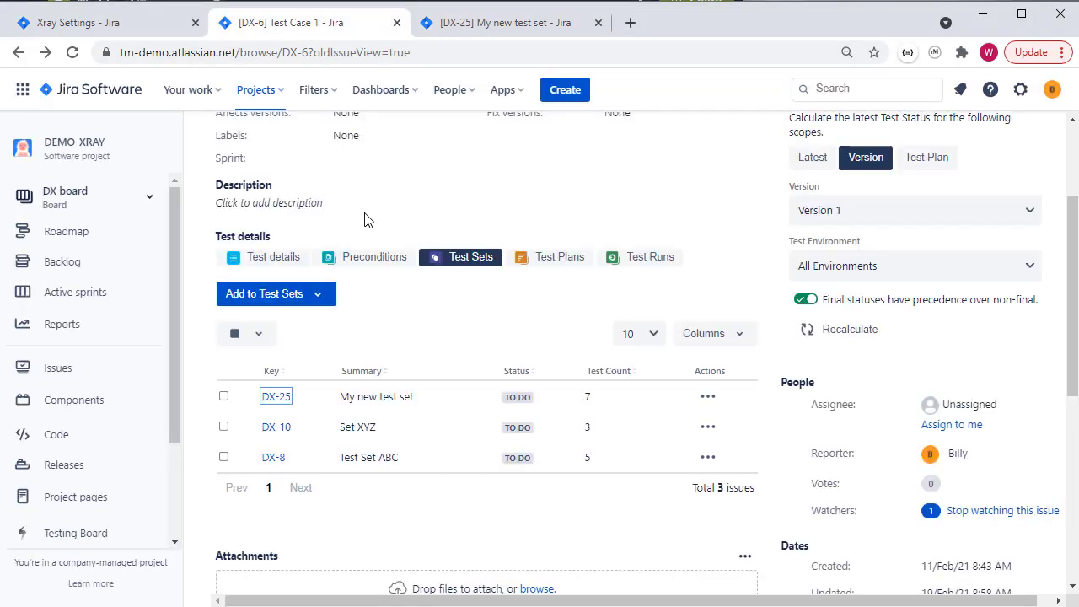
click(552, 258)
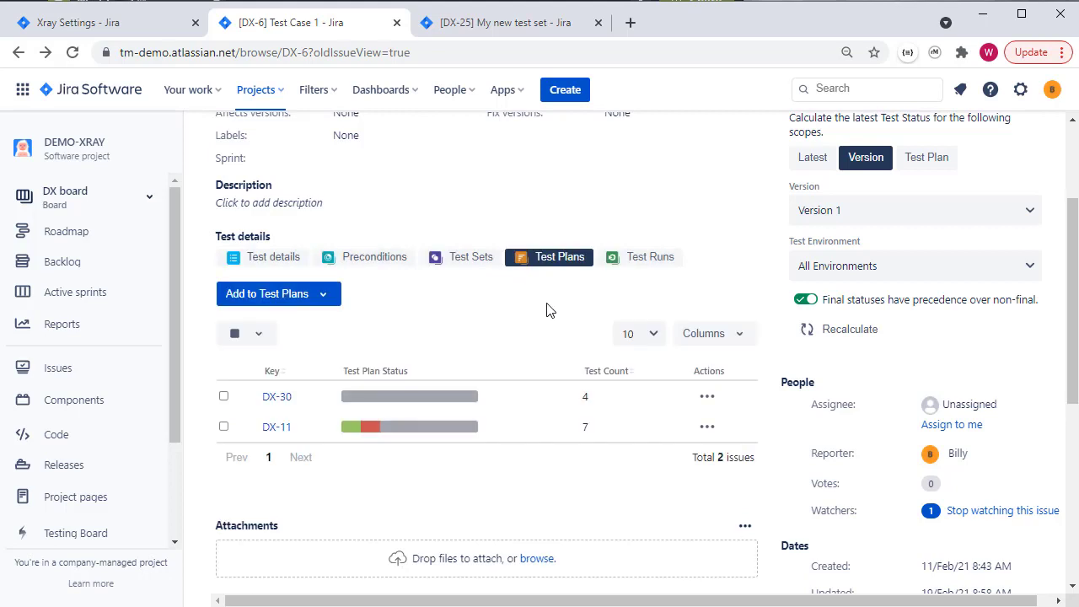
right_click(279, 433)
click(327, 431)
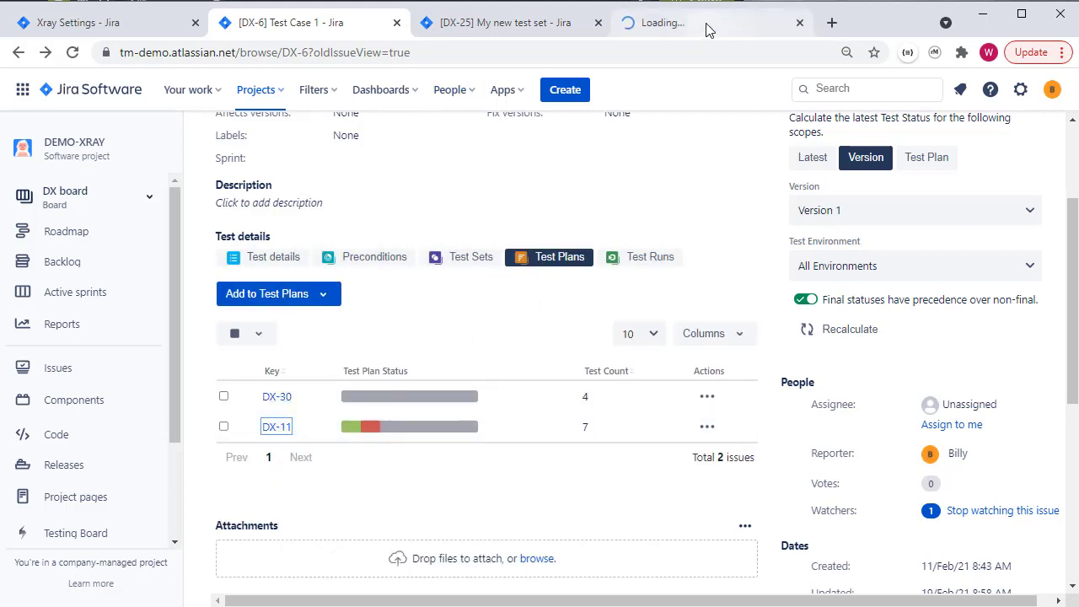
click(708, 28)
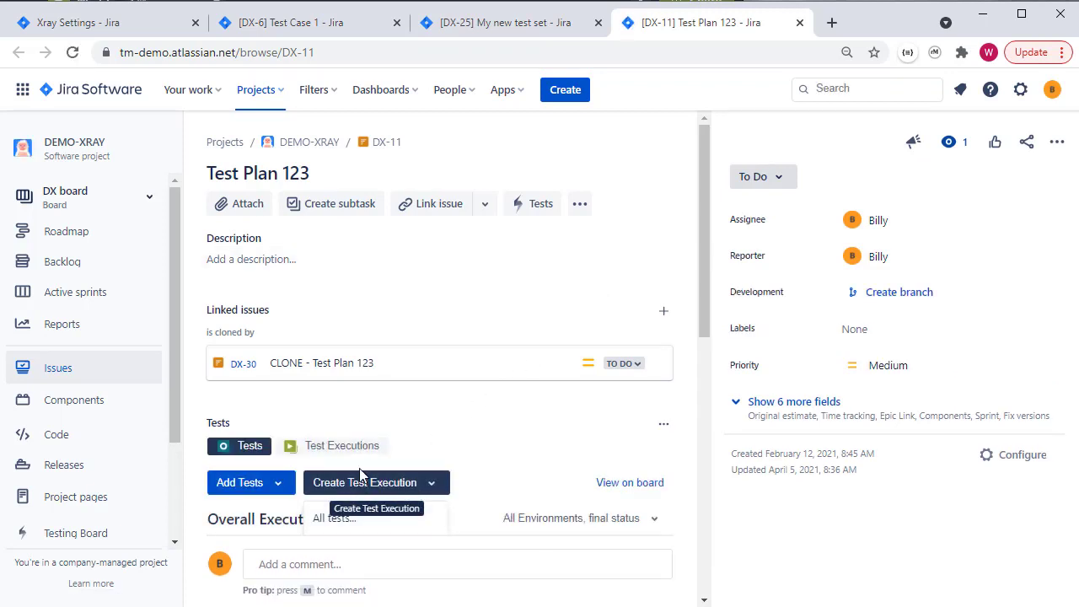
Create a planned test execution for all tests of the plan in DEMO-XRAY, keeping the default summary and choosing the current assignee.
click(430, 483)
scroll(359, 475, down, 4)
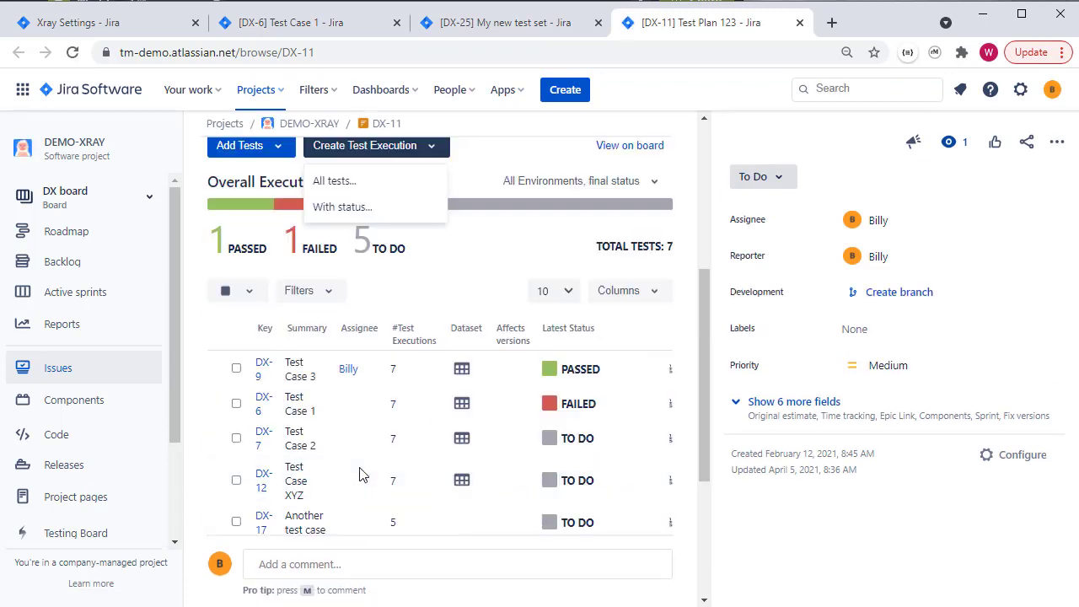
click(355, 180)
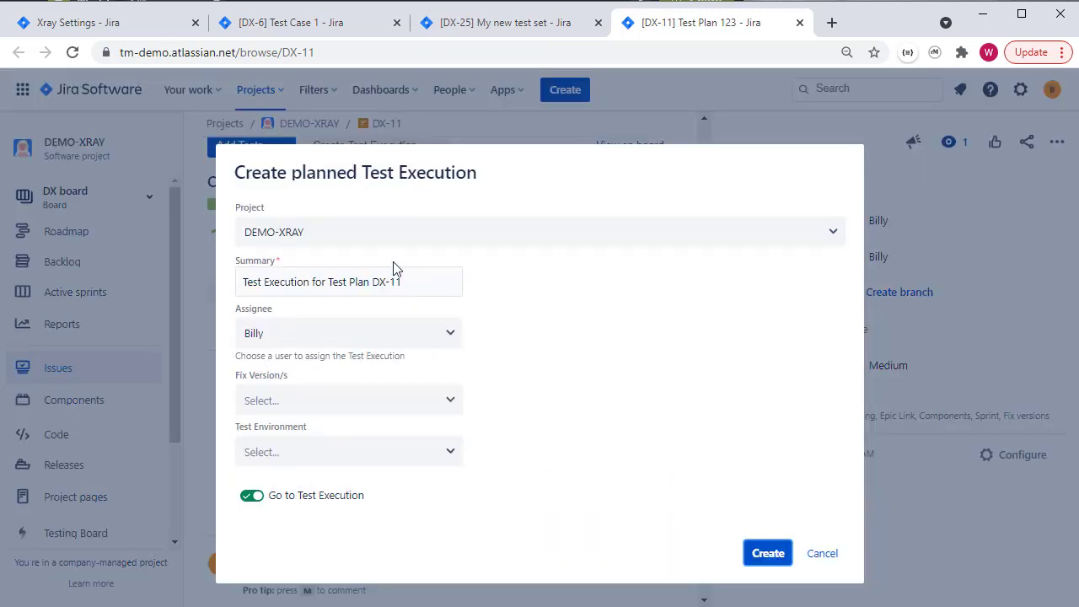
click(449, 337)
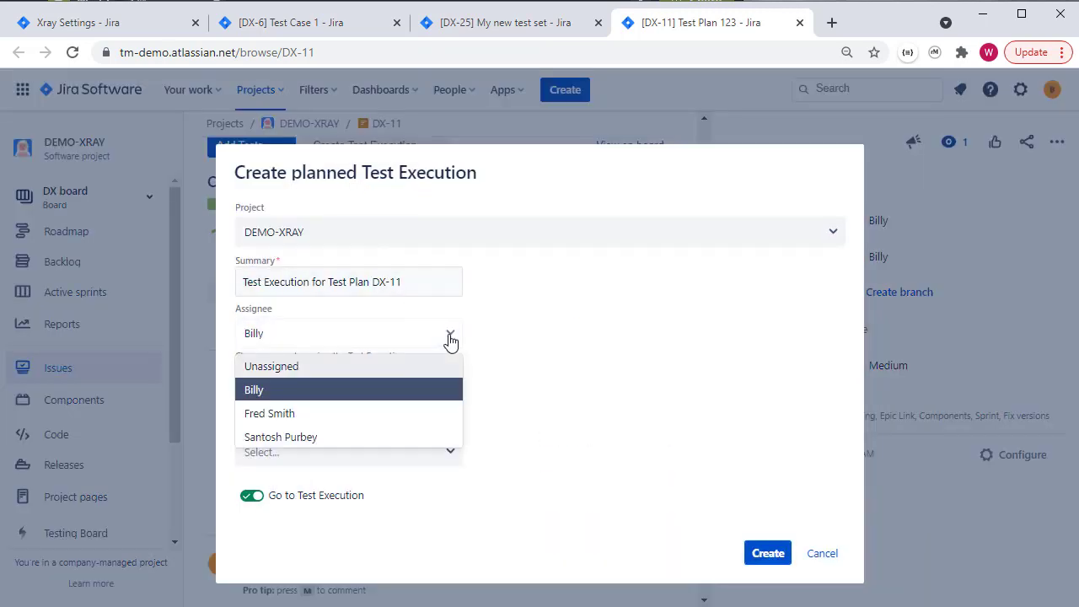
click(408, 393)
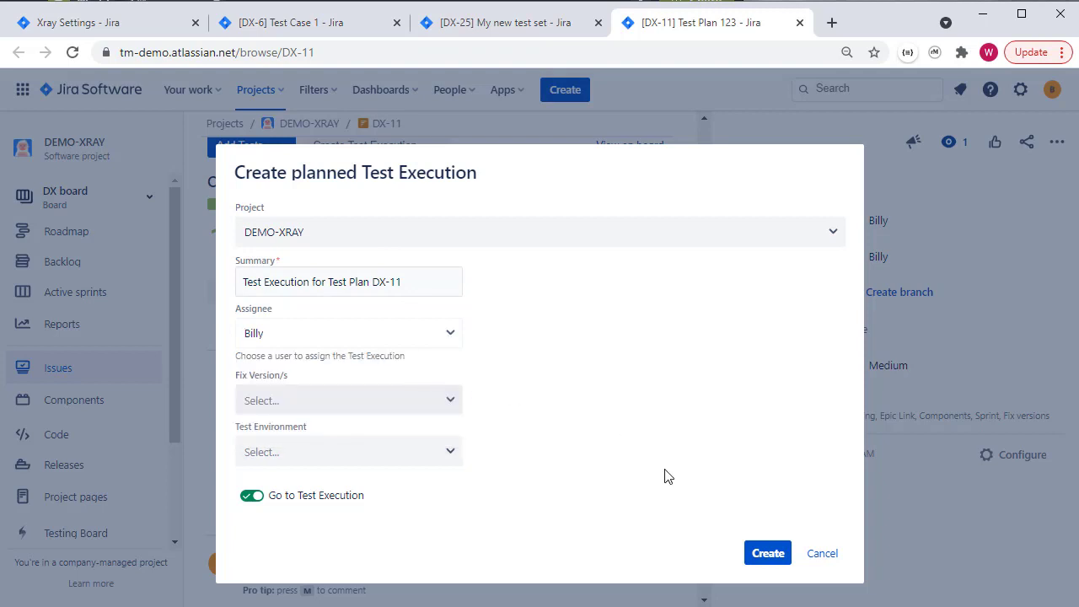
click(774, 559)
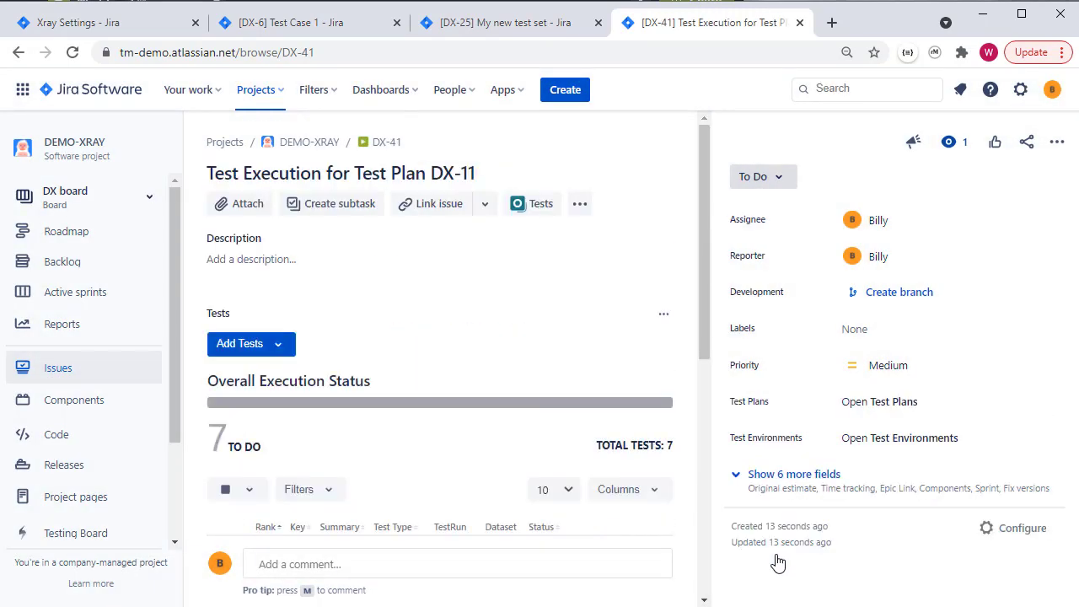
Examine the tests in the new test execution, including their test run assignees and statuses.
scroll(566, 377, down, 3)
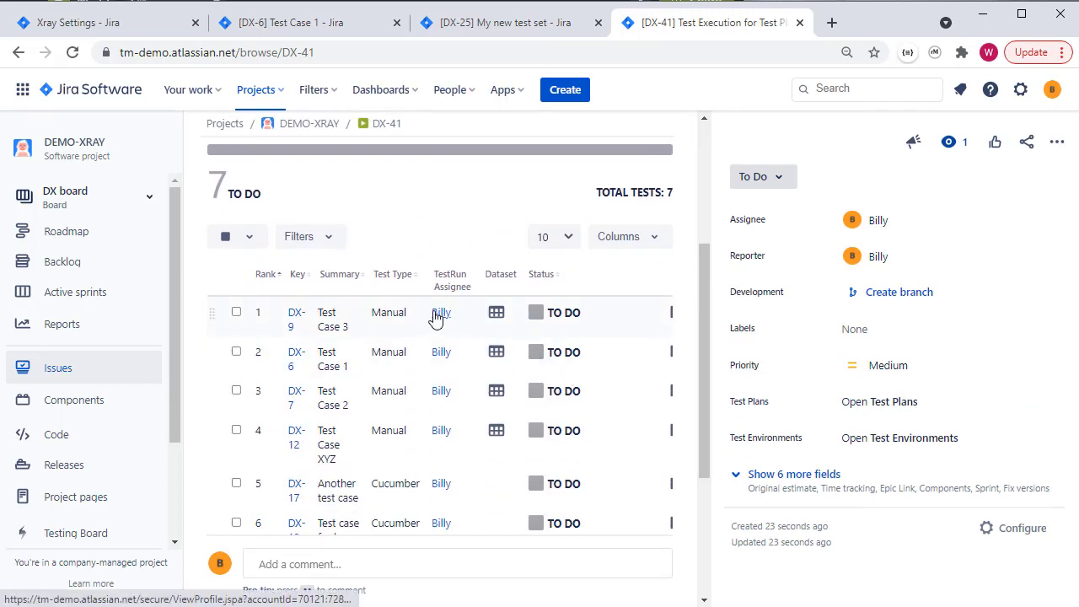
mouse_move(444, 319)
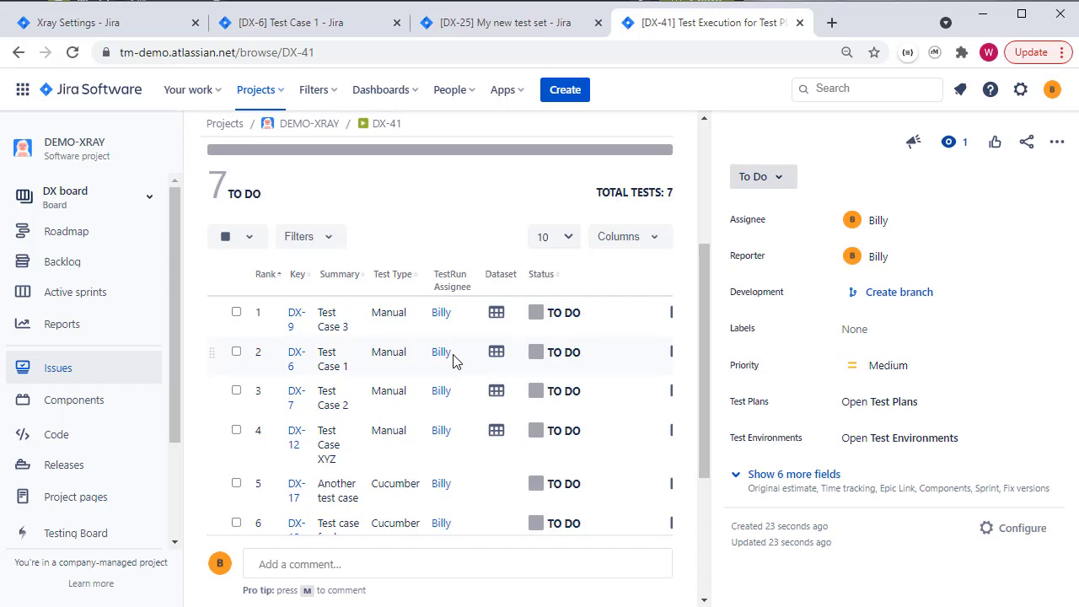
scroll(447, 363, up, 1)
scroll(441, 405, down, 3)
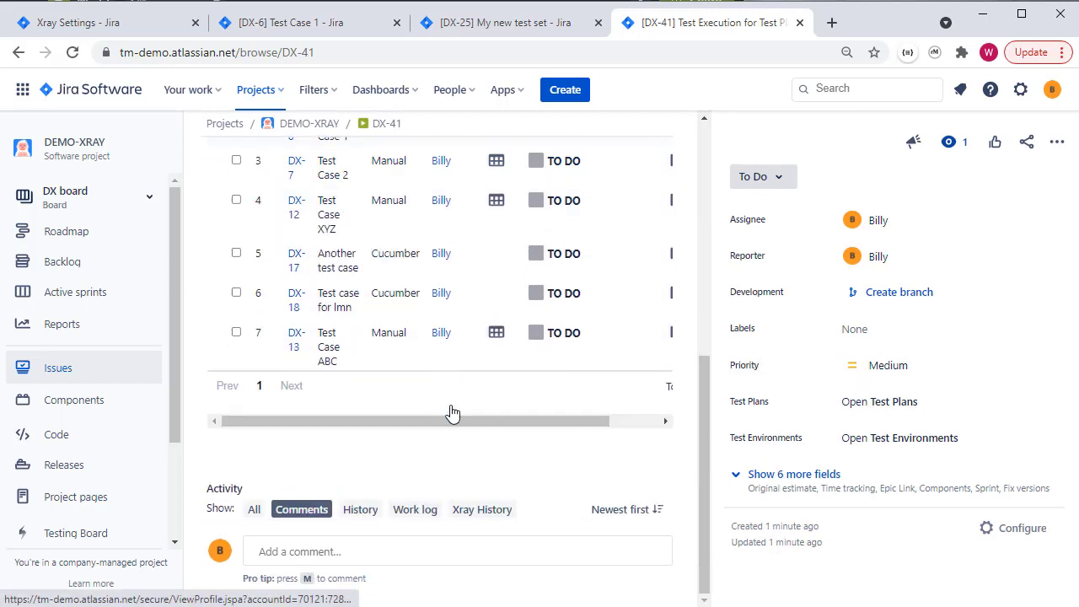
drag(485, 426, 632, 410)
scroll(582, 325, up, 5)
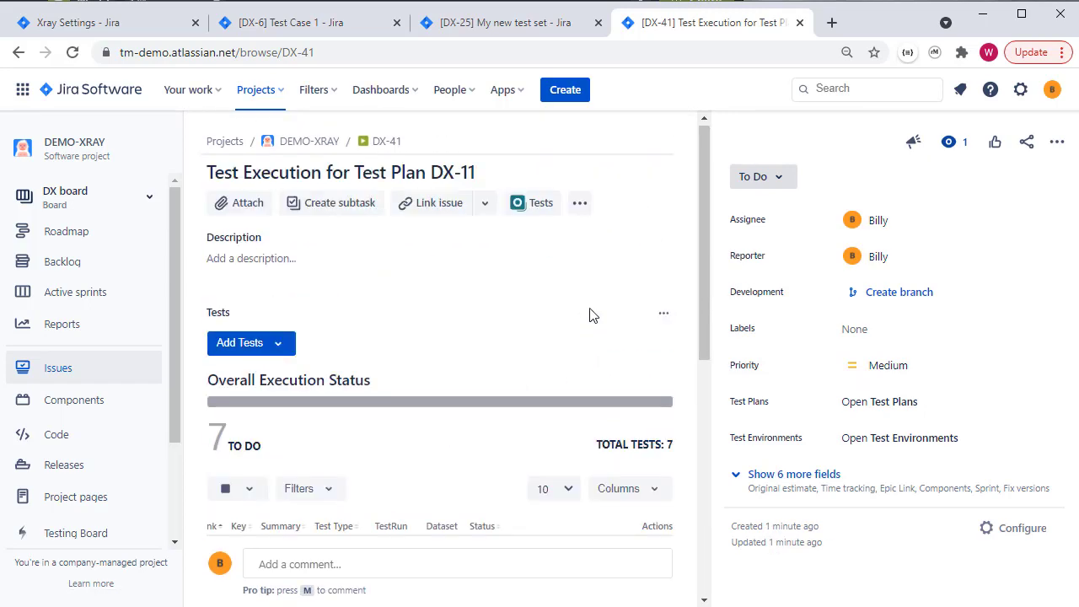
Review the row actions available for Test Case 1's test run in the execution's test list.
scroll(670, 375, down, 1)
scroll(670, 375, down, 3)
click(656, 352)
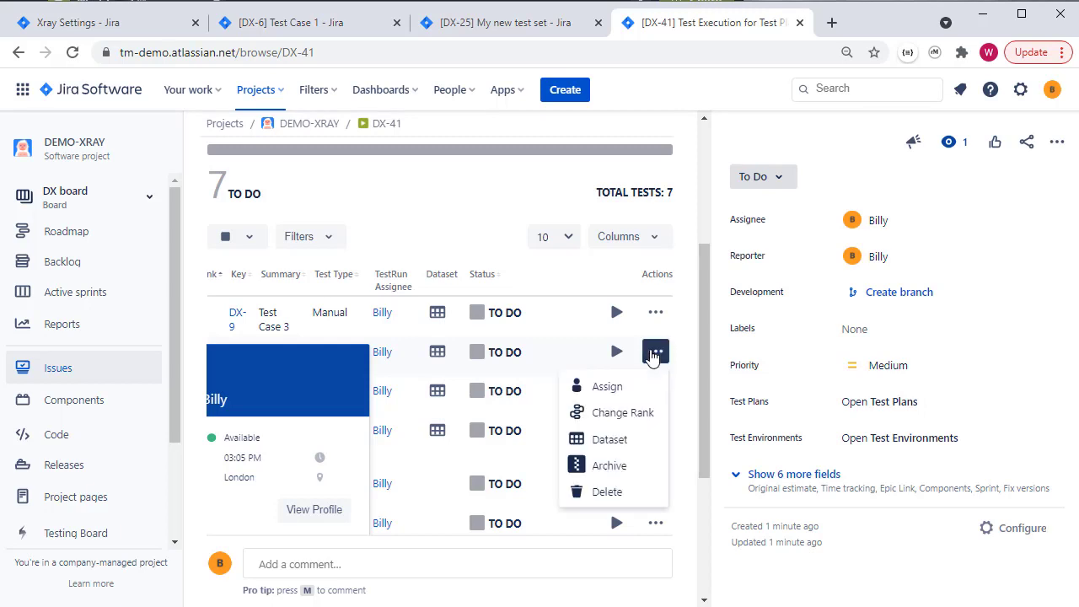
click(608, 398)
scroll(506, 465, down, 3)
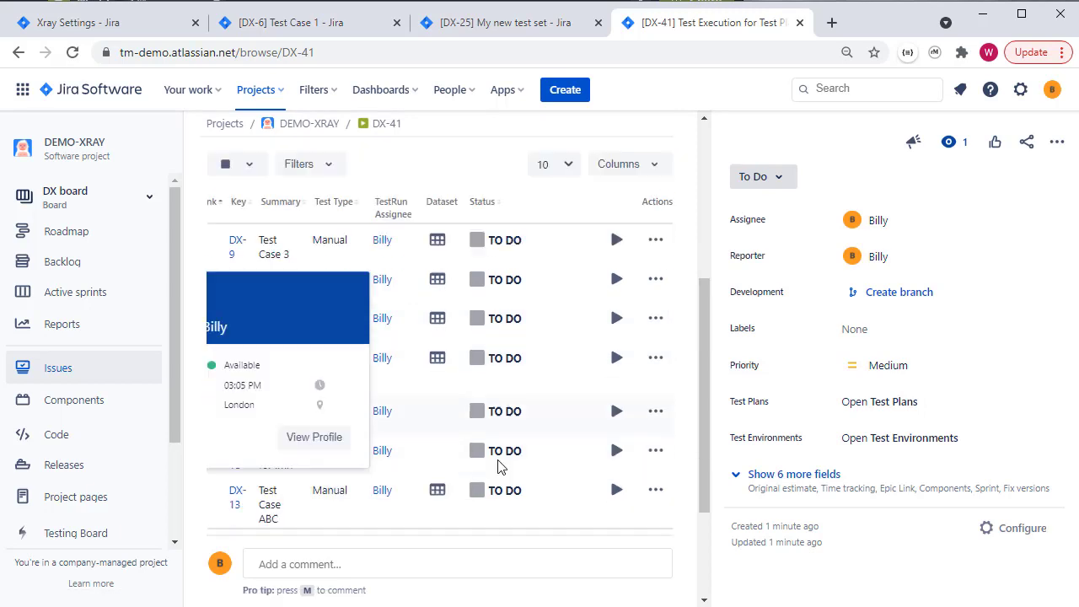
drag(287, 421, 250, 365)
scroll(249, 365, up, 5)
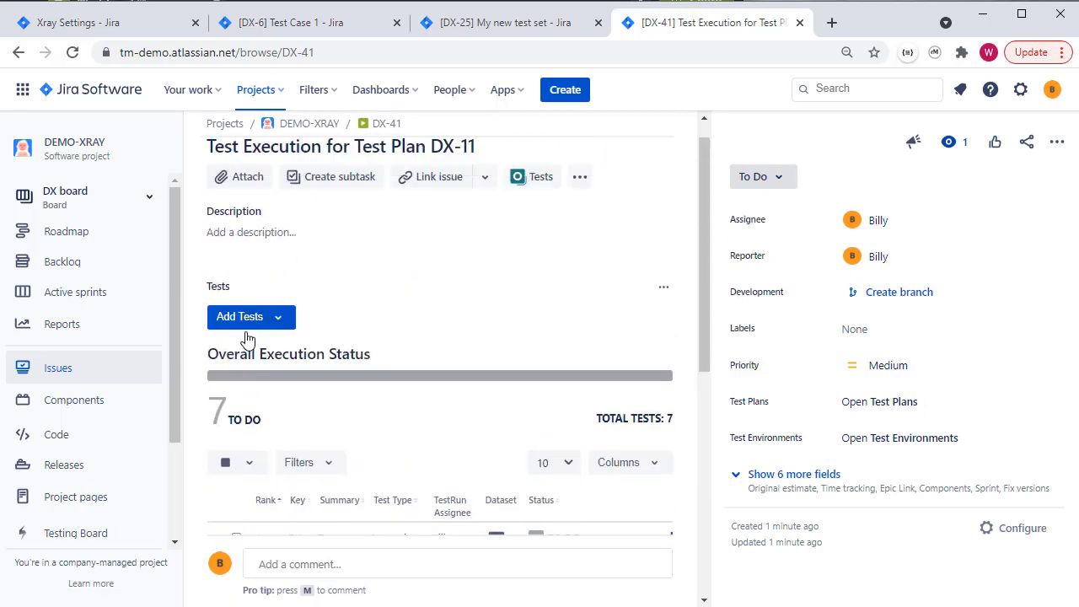
Select the tests ranked 1 to 3 in the execution and review the bulk actions available for them.
scroll(253, 362, down, 1)
scroll(295, 380, down, 1)
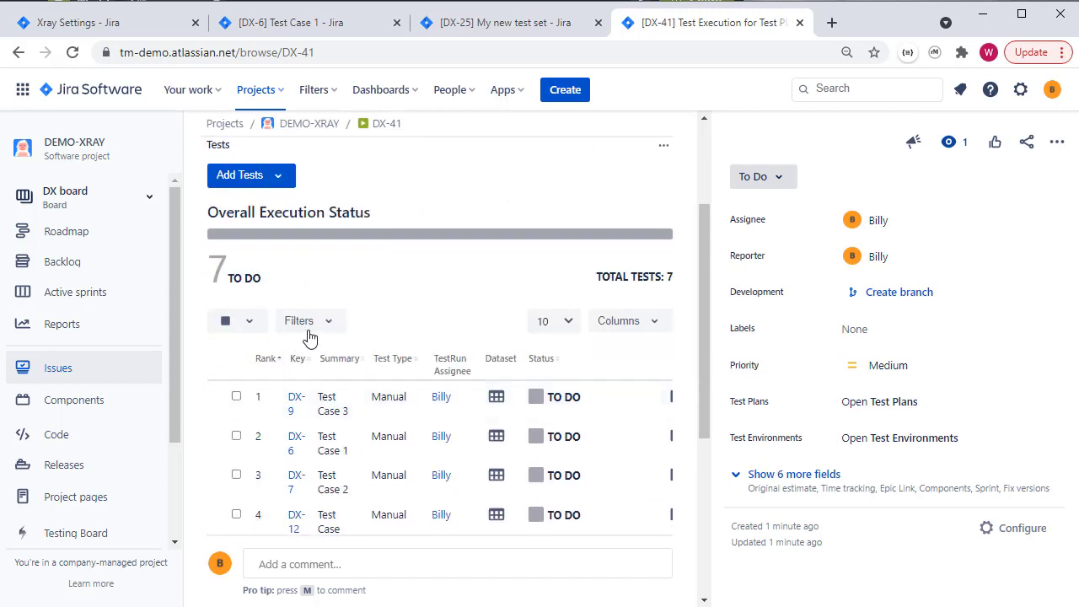
click(236, 396)
click(236, 436)
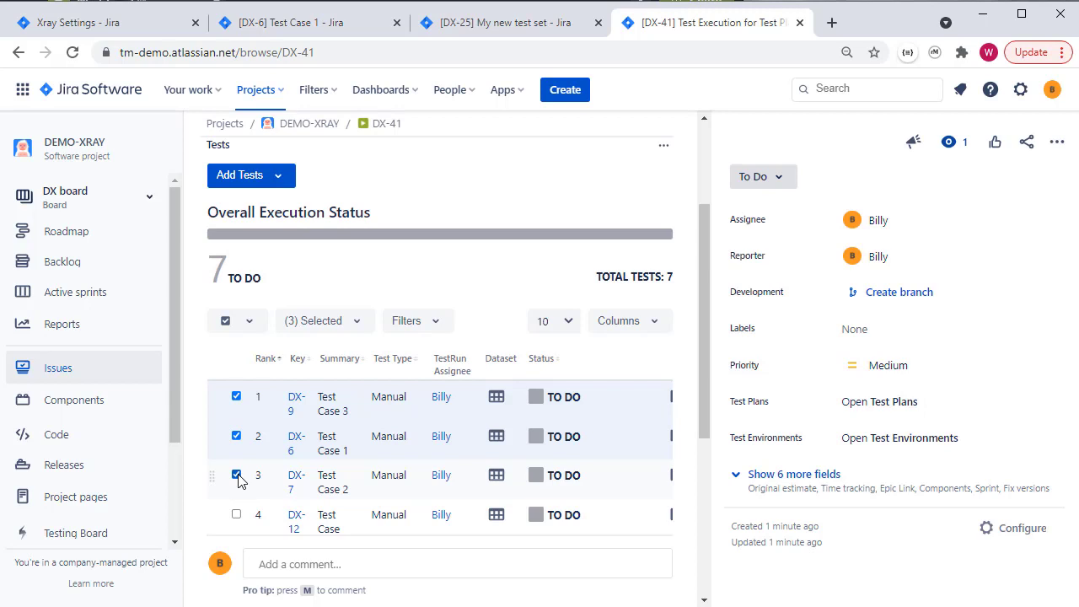
click(358, 327)
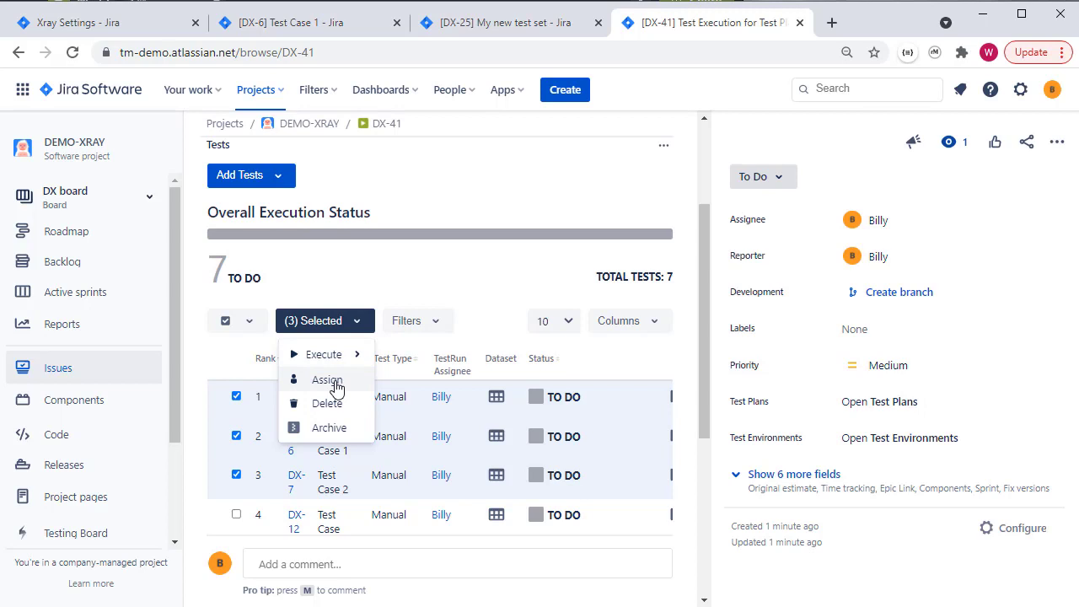
click(359, 324)
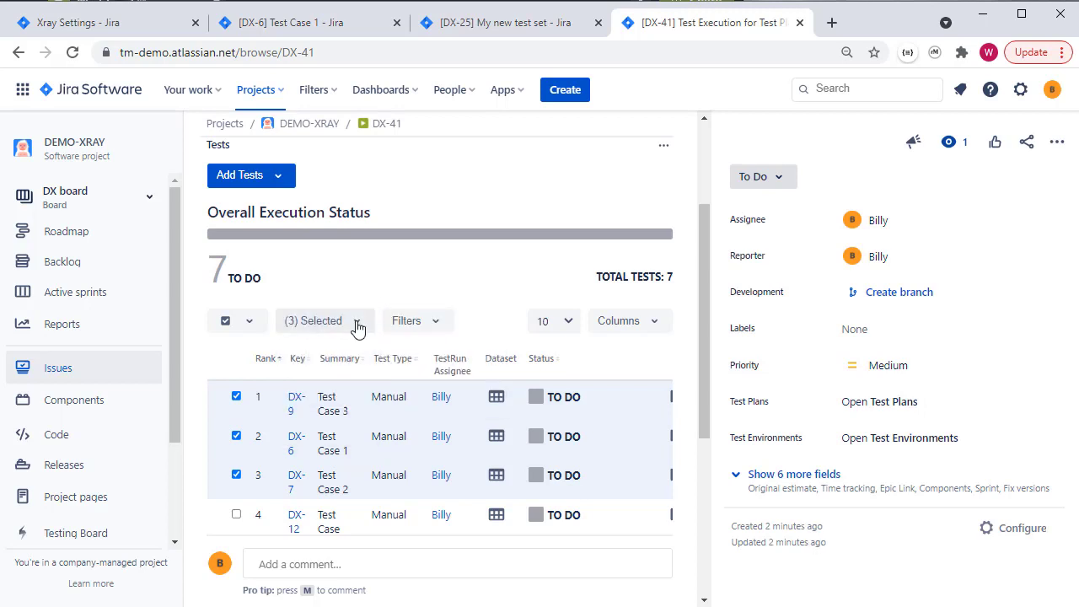
Inspect the test list's basic and advanced JQL filter options, and leave the filters without applying any.
click(434, 325)
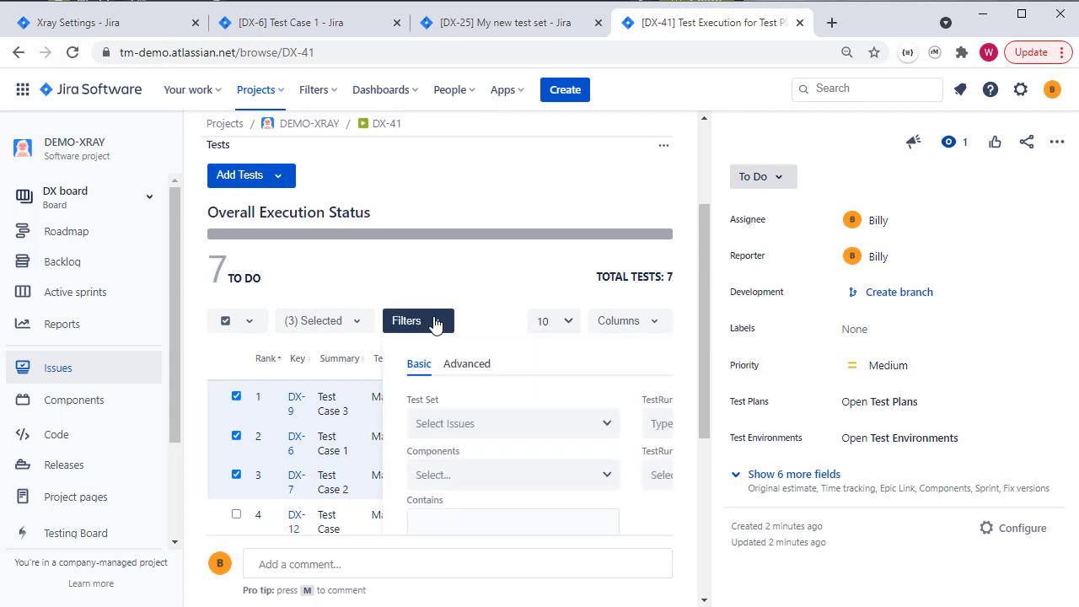
scroll(486, 396, down, 1)
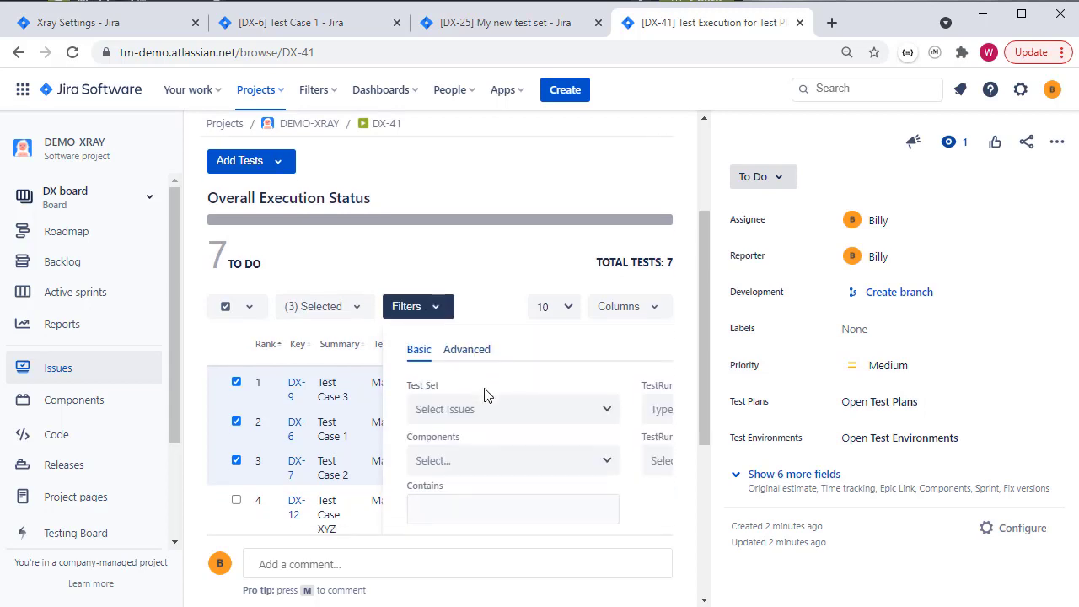
click(455, 282)
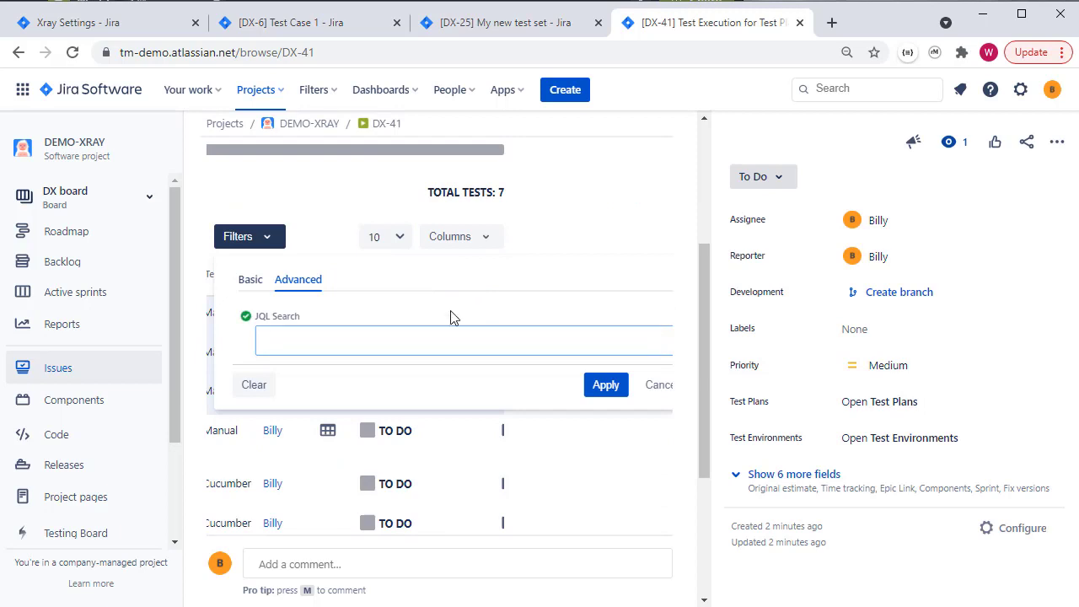
click(339, 343)
click(660, 386)
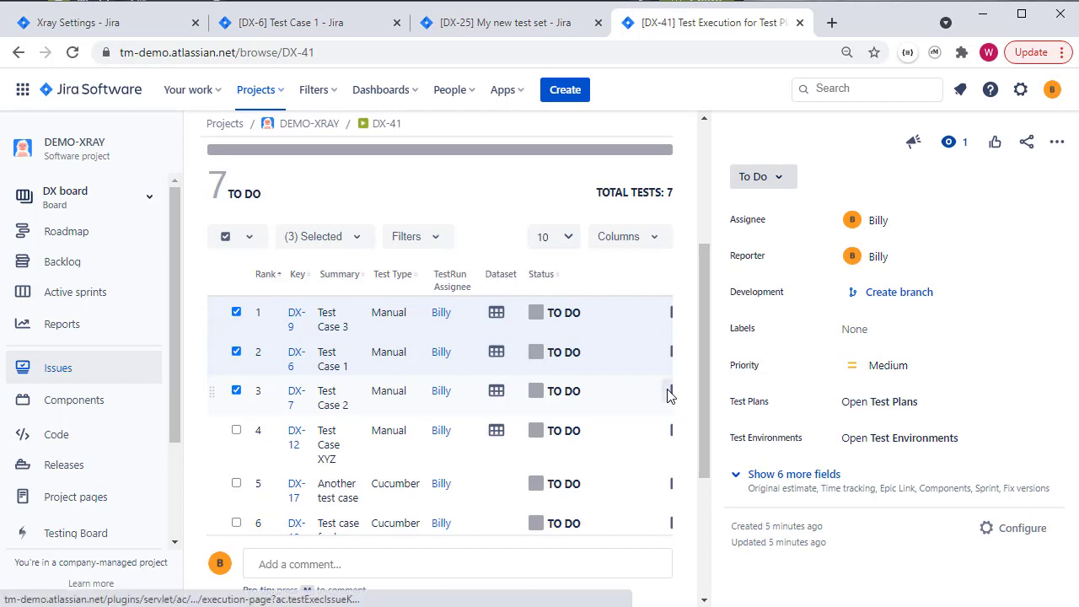
Open the advanced issue search and restrict the results to the DEMO-XRAY (DX) project.
scroll(463, 291, up, 2)
scroll(462, 292, up, 1)
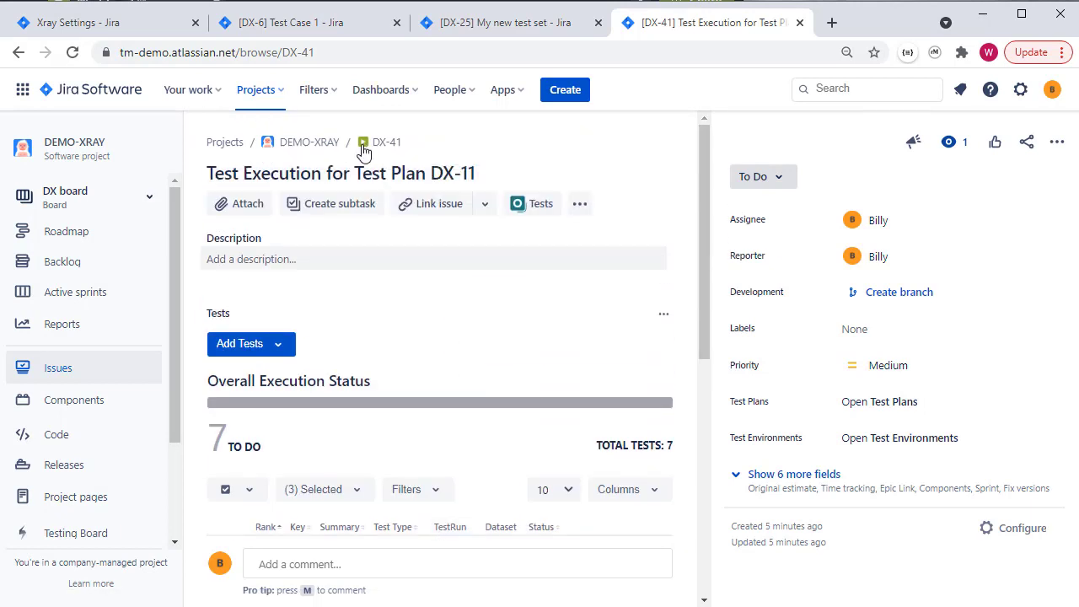
click(331, 98)
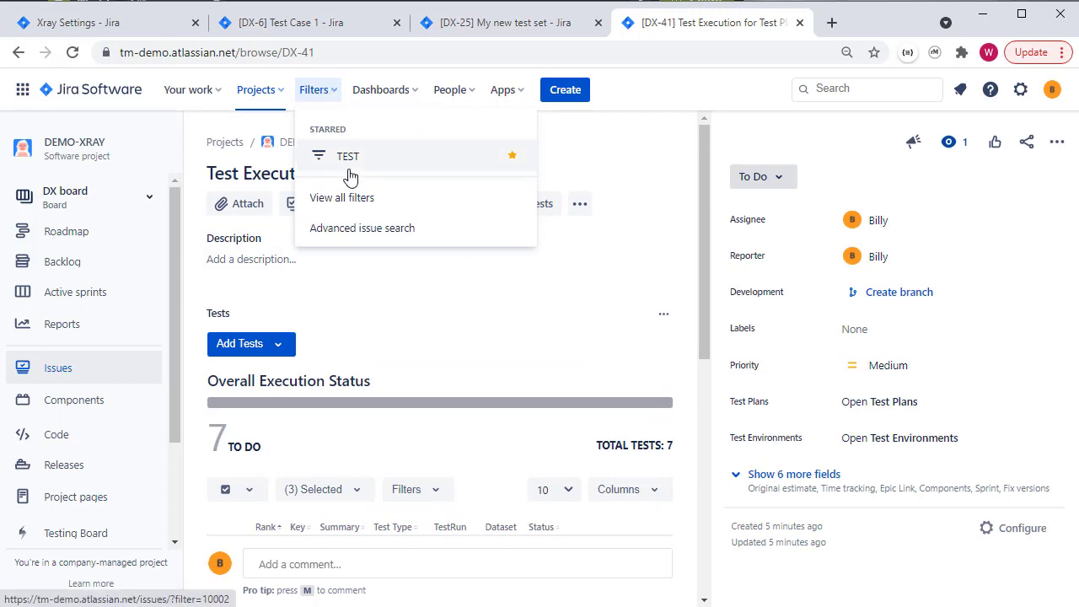
click(371, 231)
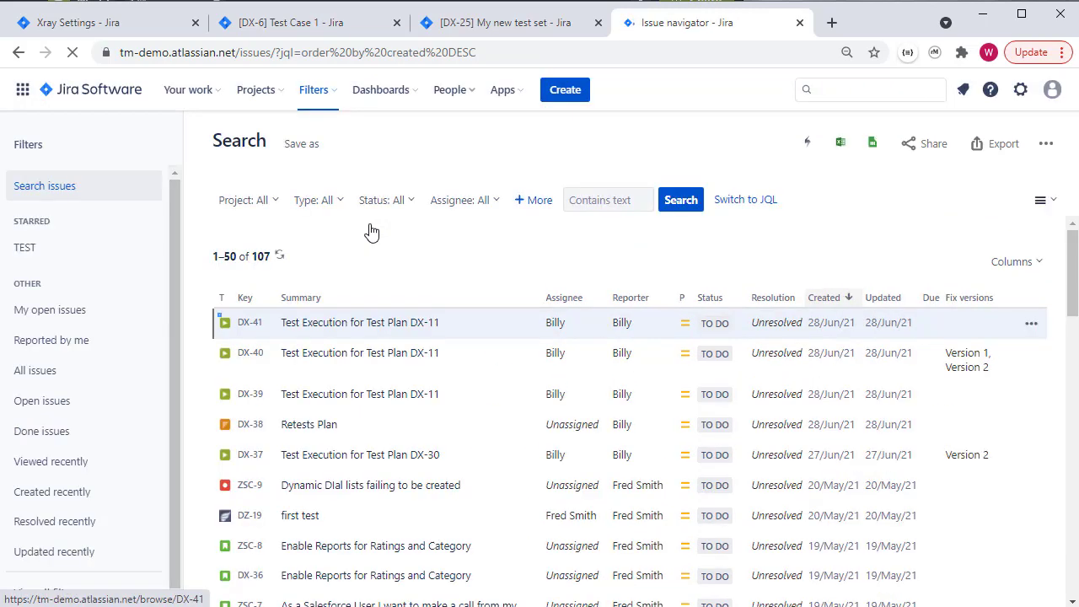
click(272, 207)
scroll(270, 317, down, 1)
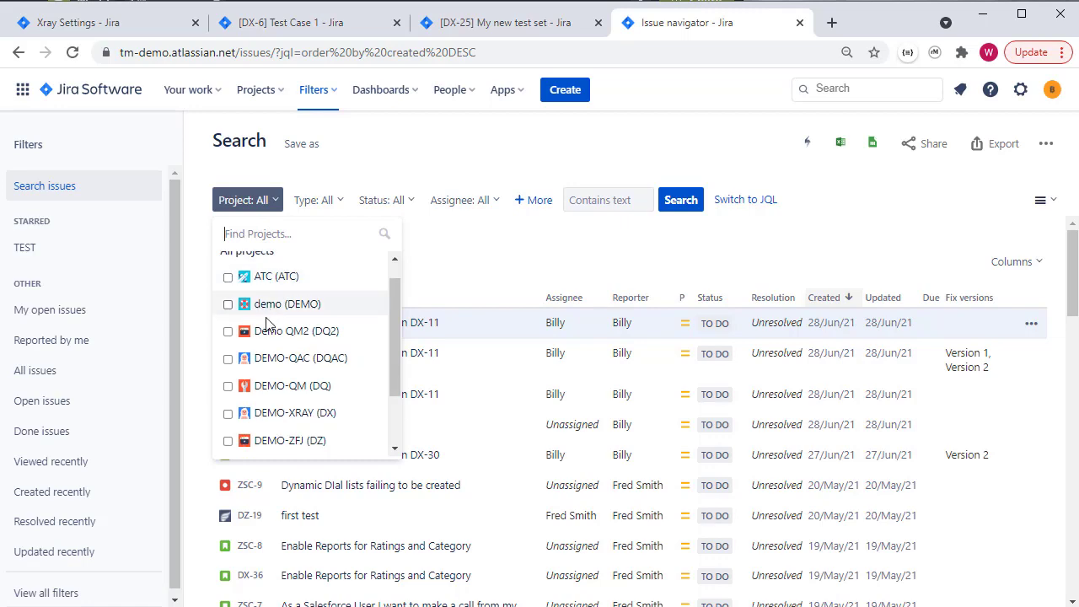
click(228, 413)
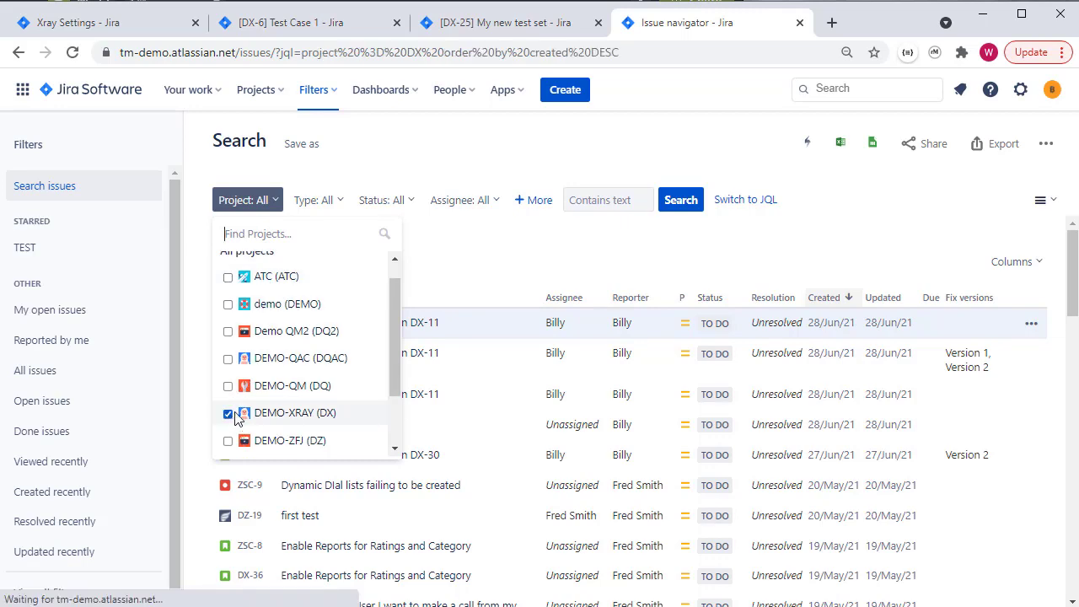
Restrict the issue search to the Test Execution issue type.
click(350, 200)
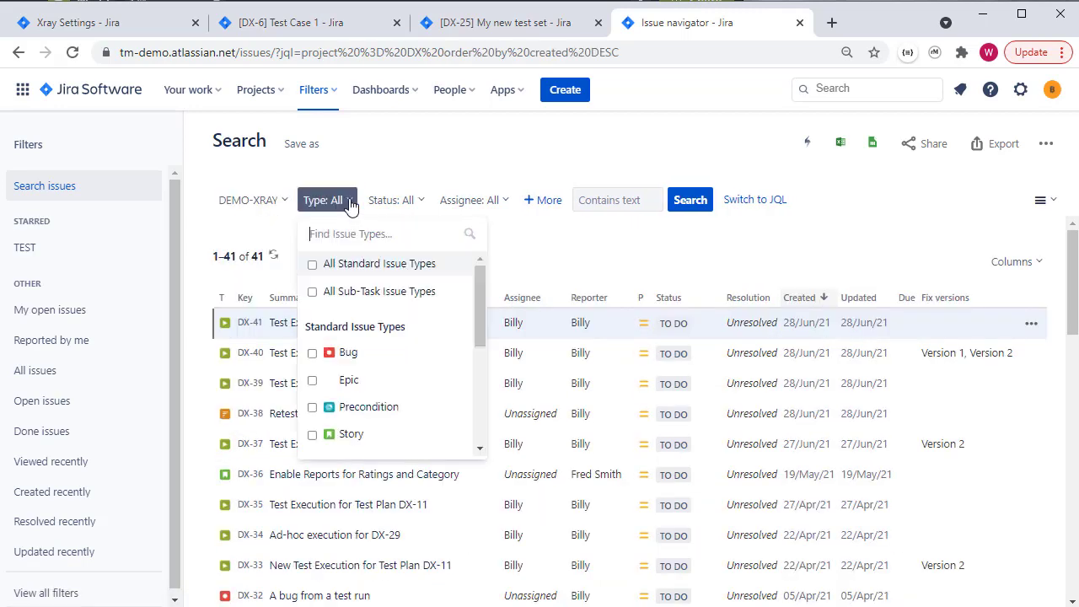
scroll(349, 379, down, 3)
scroll(350, 379, down, 1)
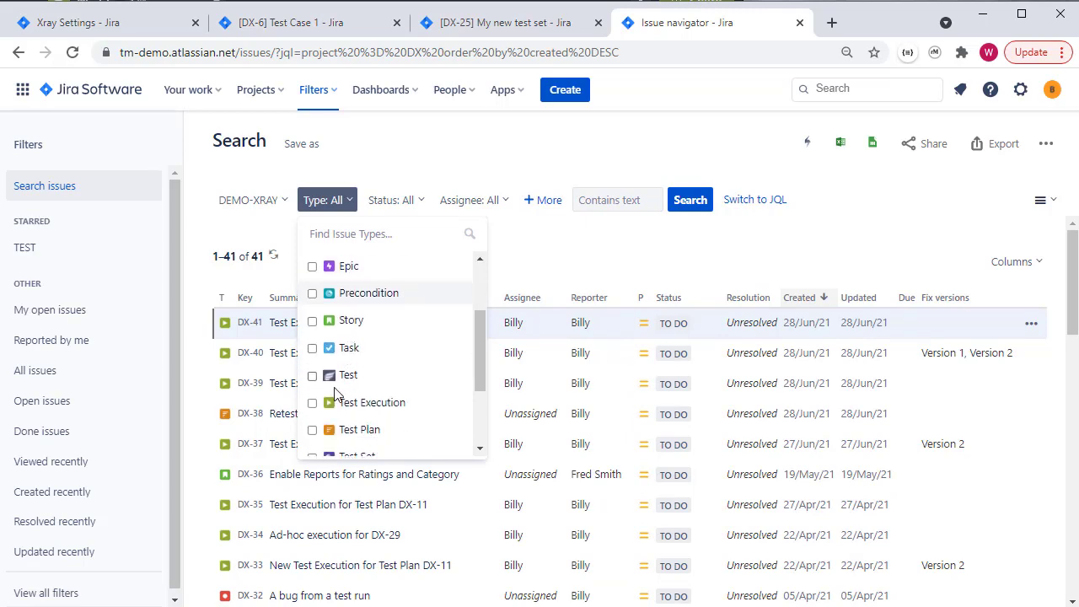
click(313, 403)
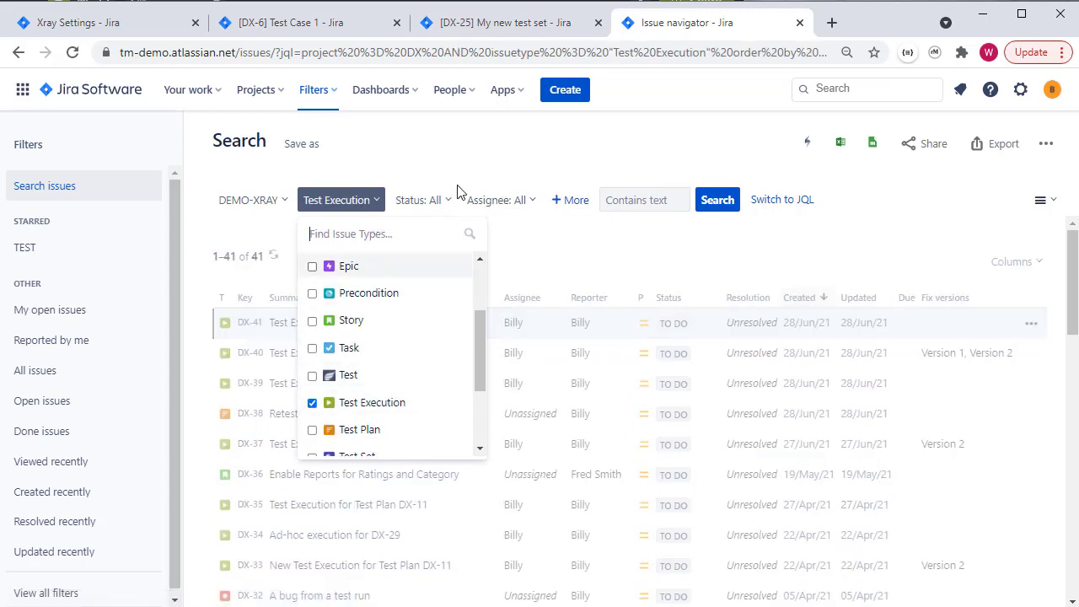
Filter the test executions by the suggested user as assignee, run the search and review the listed executions.
click(525, 201)
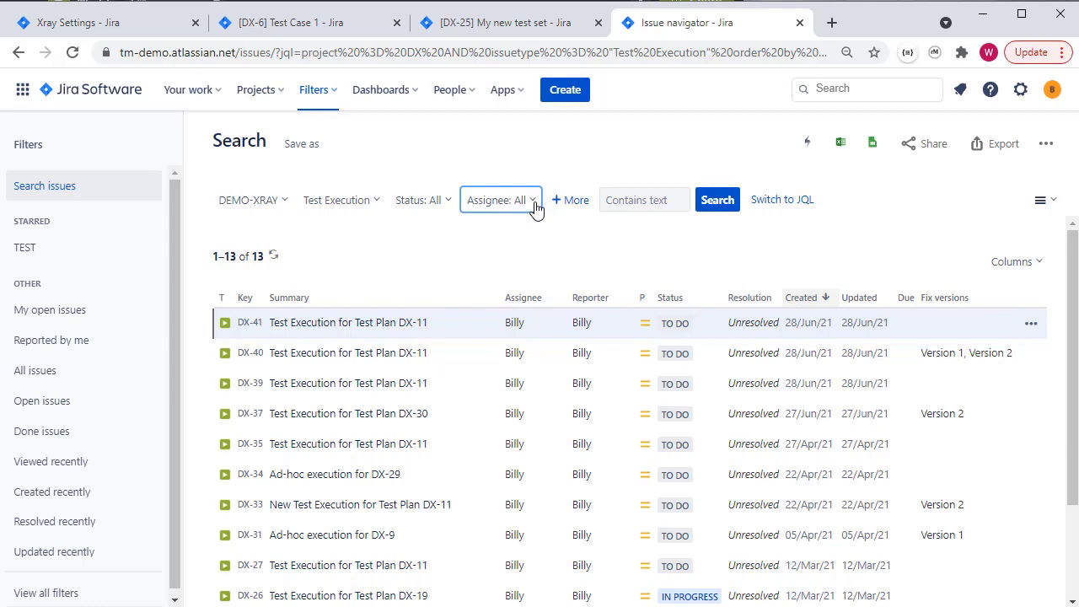
click(536, 209)
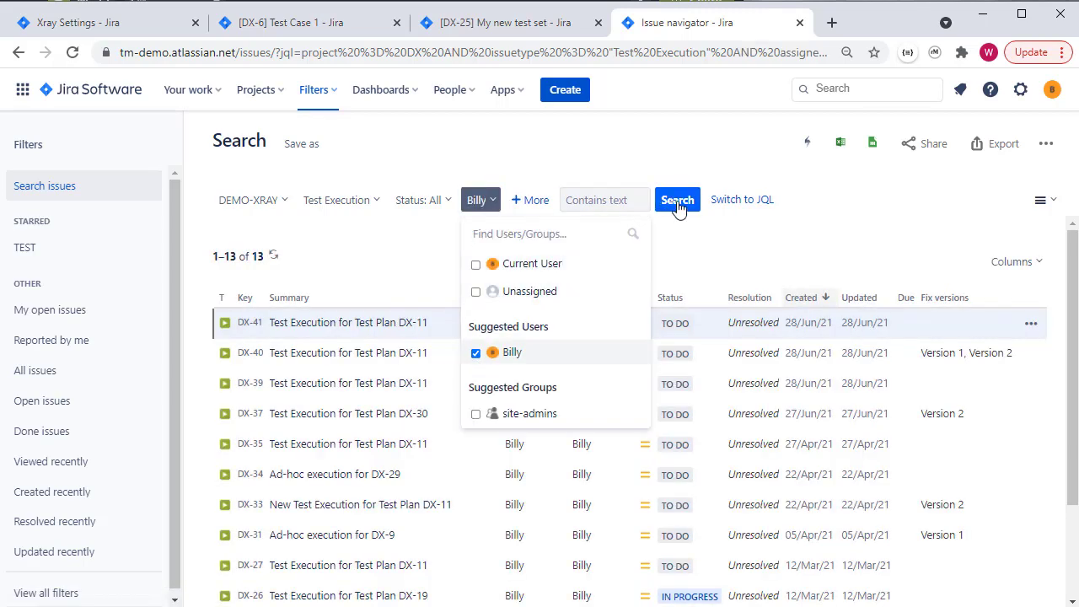
click(678, 203)
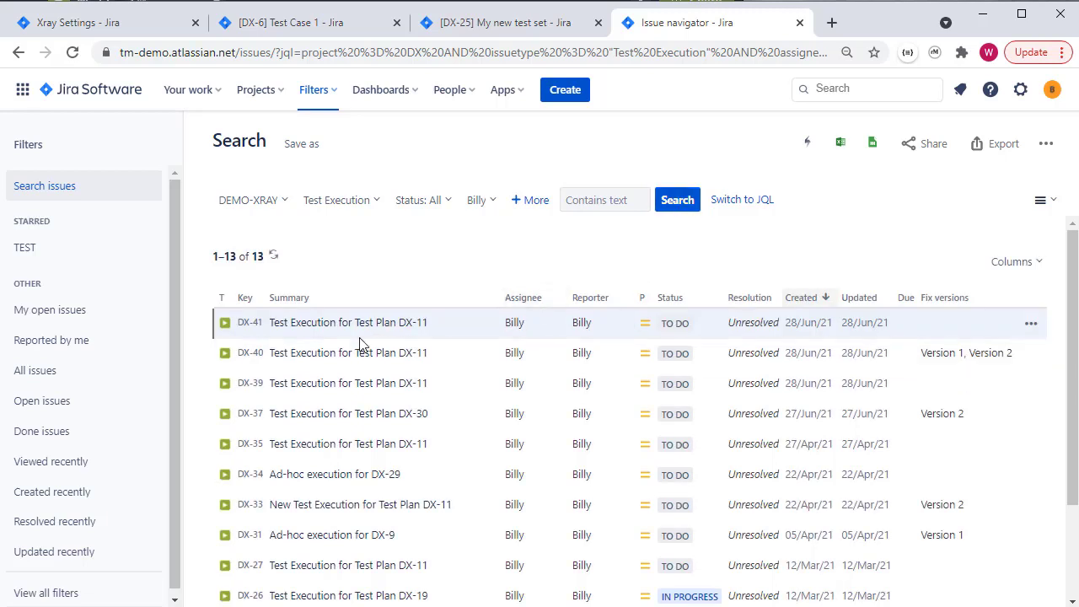
scroll(359, 343, down, 2)
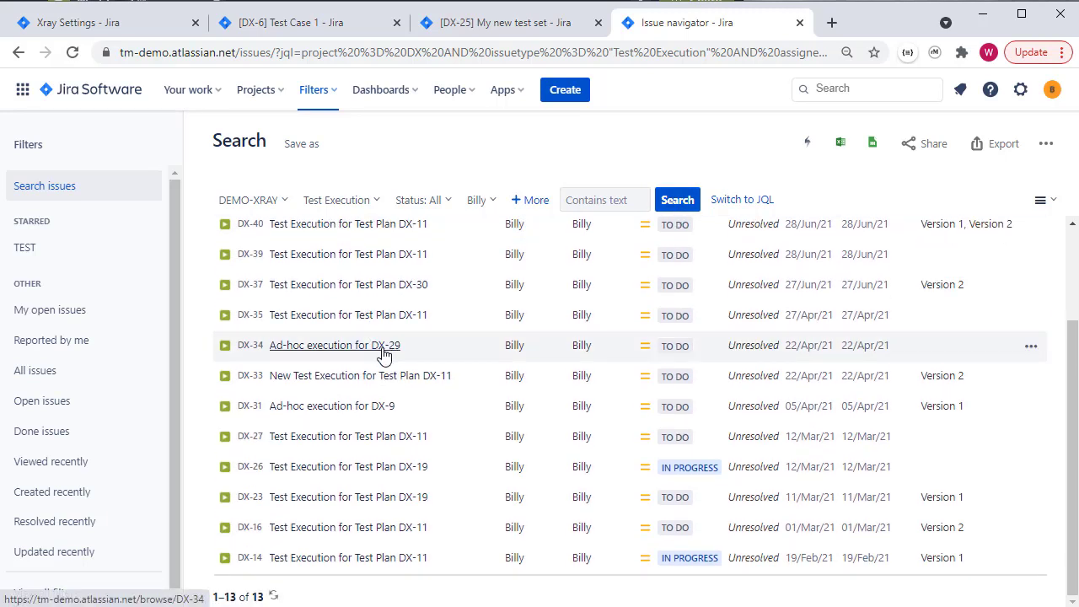
scroll(384, 355, up, 2)
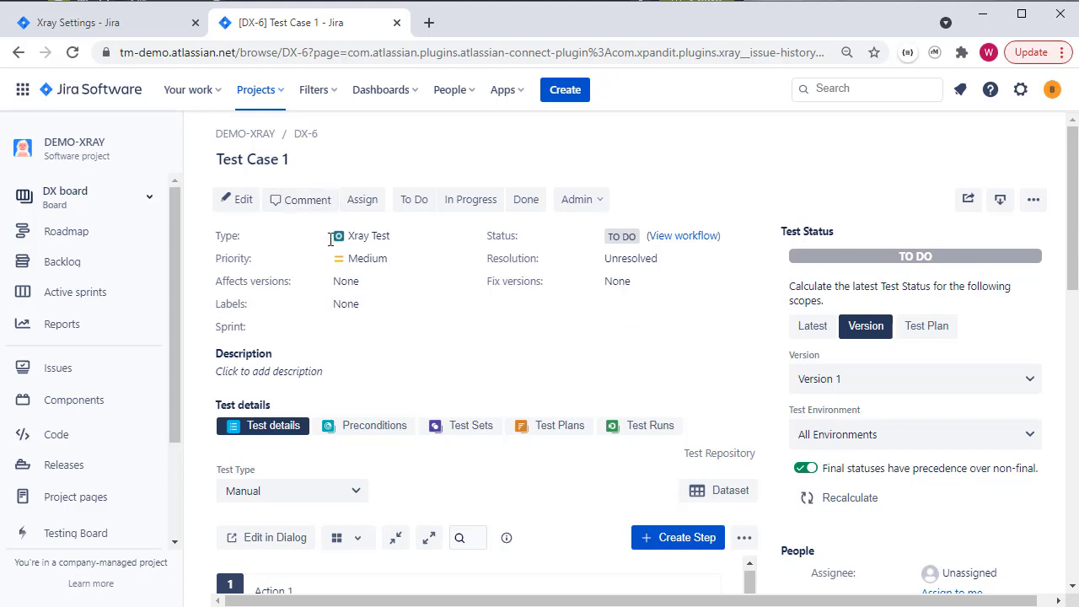
Review Test Case 1's steps and issue links, and open its Xray History.
scroll(346, 287, down, 5)
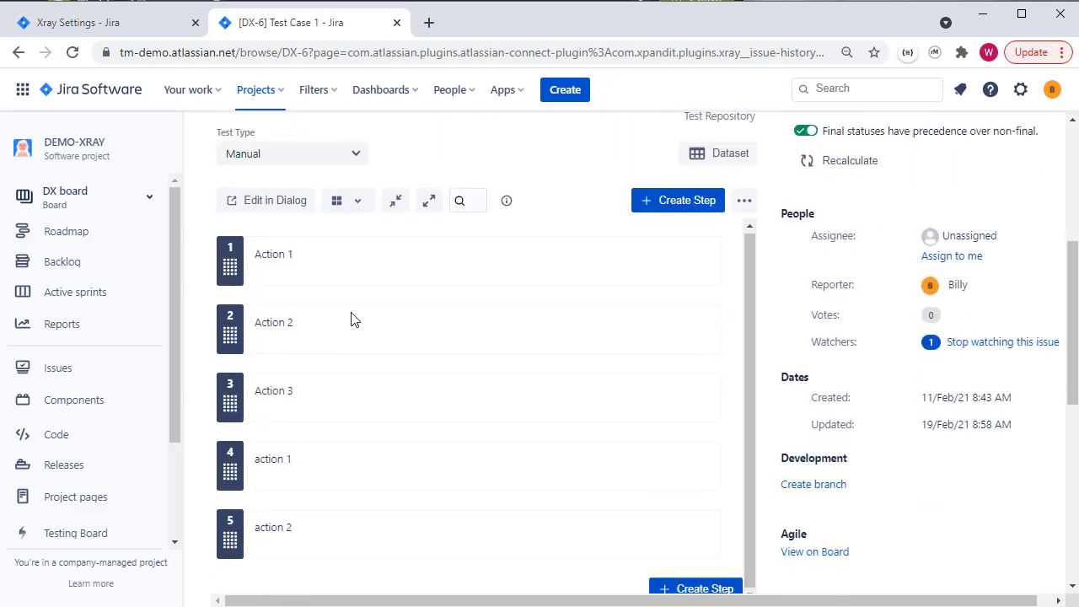
scroll(353, 319, down, 6)
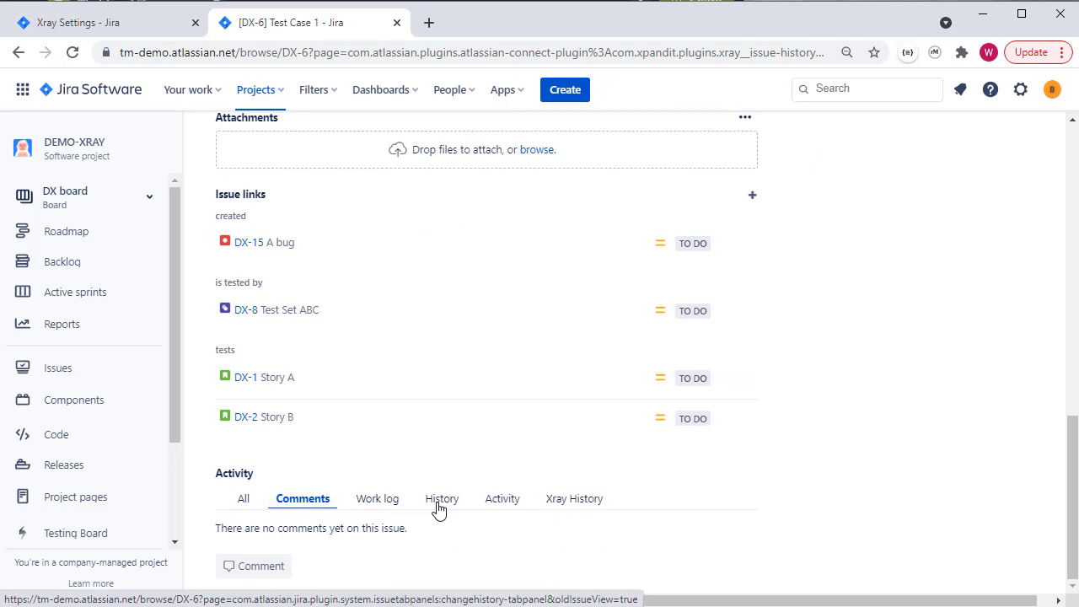
click(580, 504)
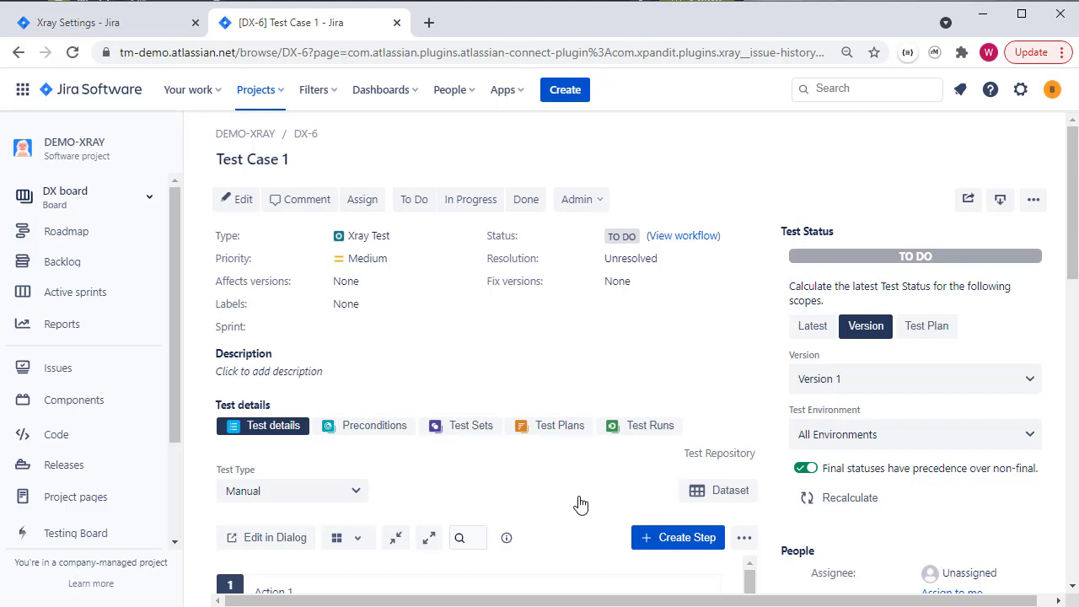
Show Test Case 1's test runs and open the test execution DX-41 in a new browser tab.
click(641, 430)
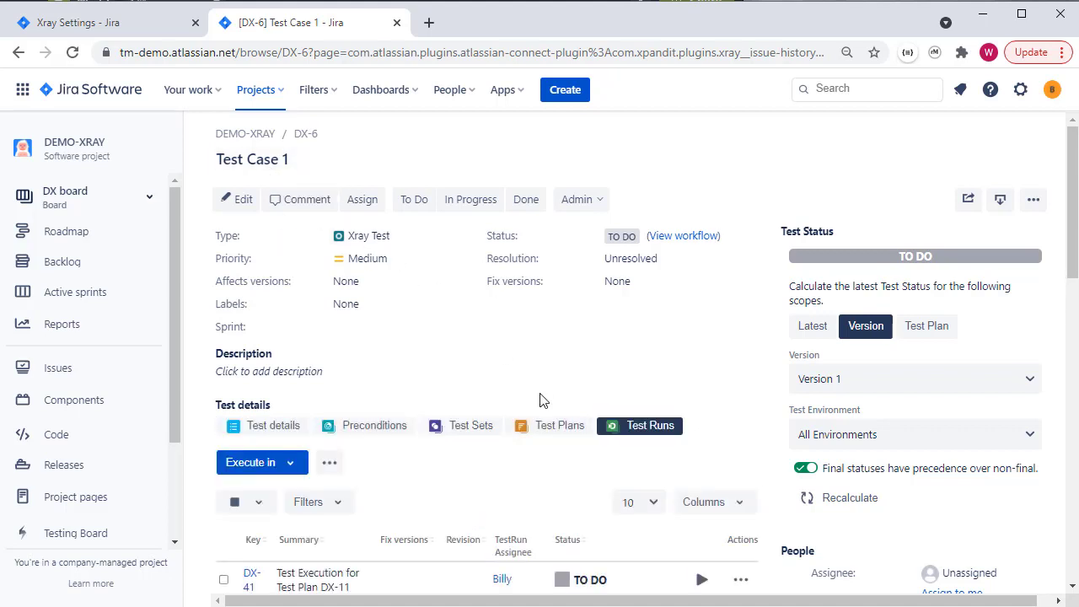
scroll(542, 410, down, 3)
right_click(251, 330)
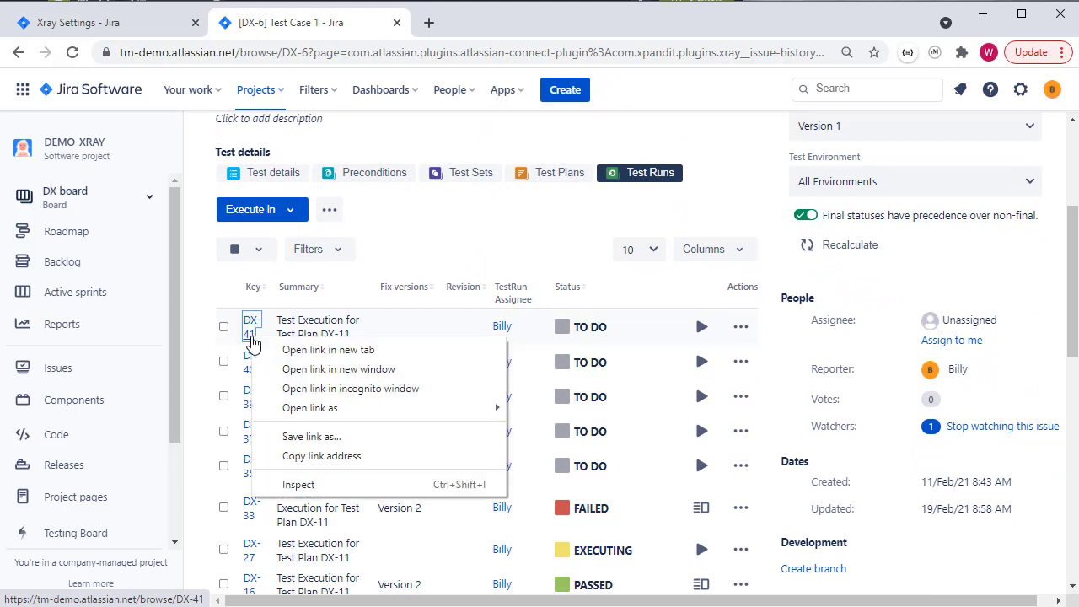
click(284, 352)
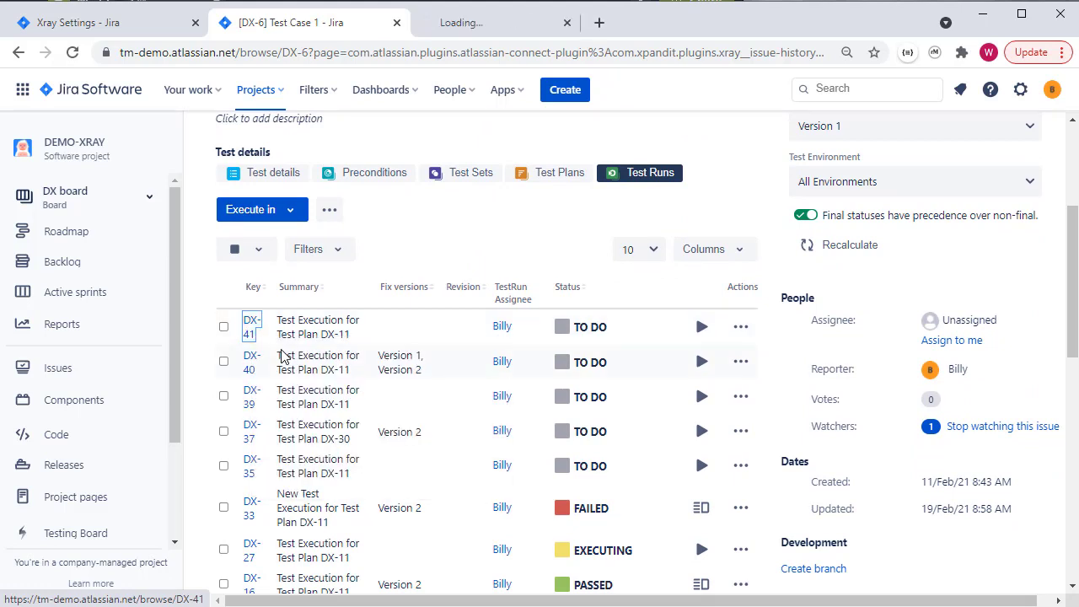
click(511, 24)
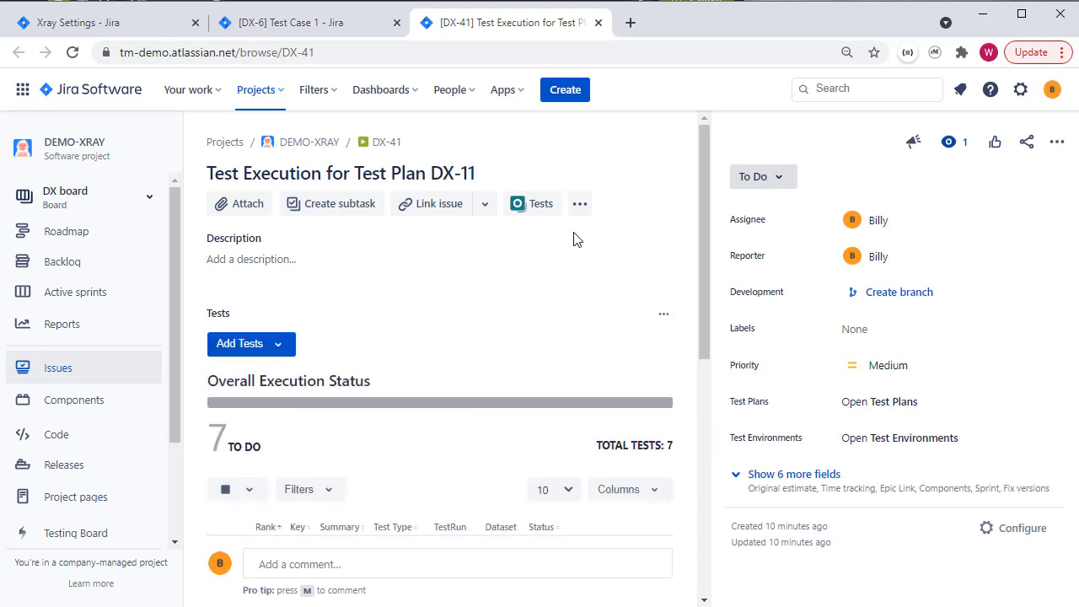
Return to Test Case 1's test details and create a new test step with the action "Step 6".
click(336, 33)
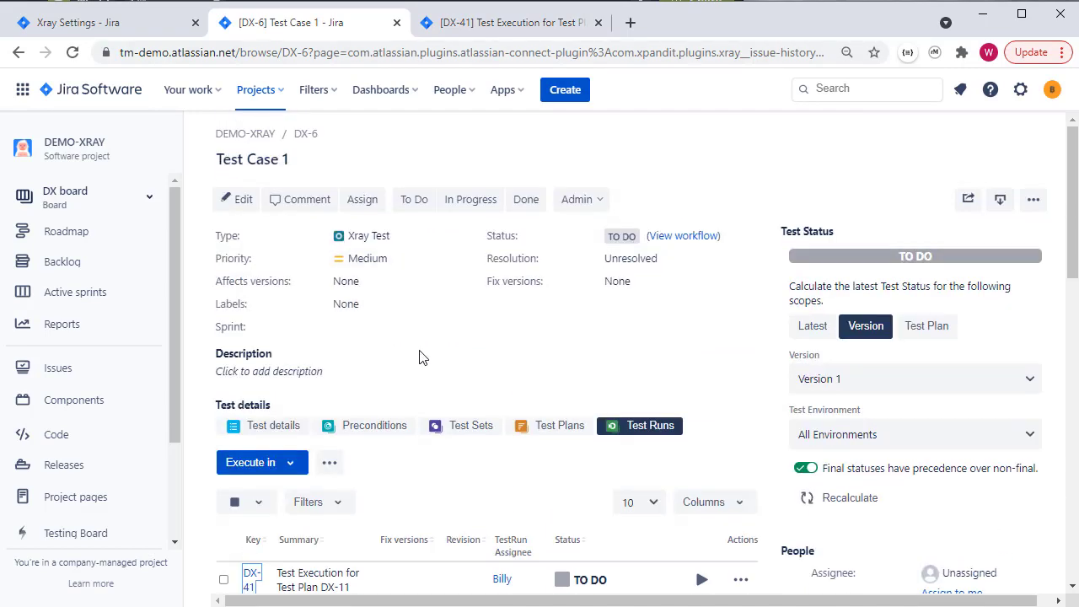
scroll(422, 357, down, 2)
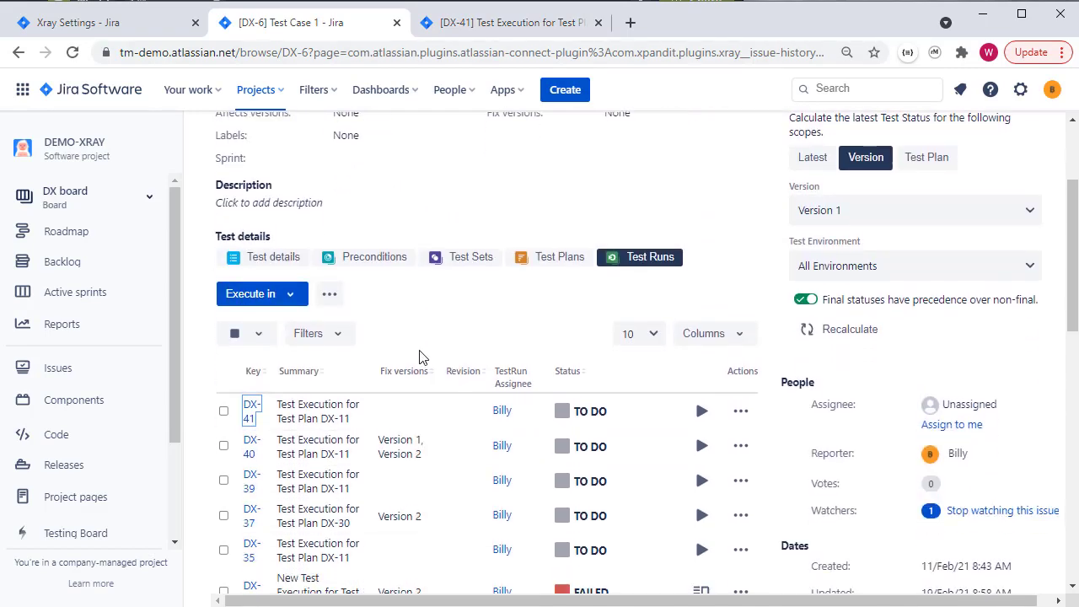
click(287, 266)
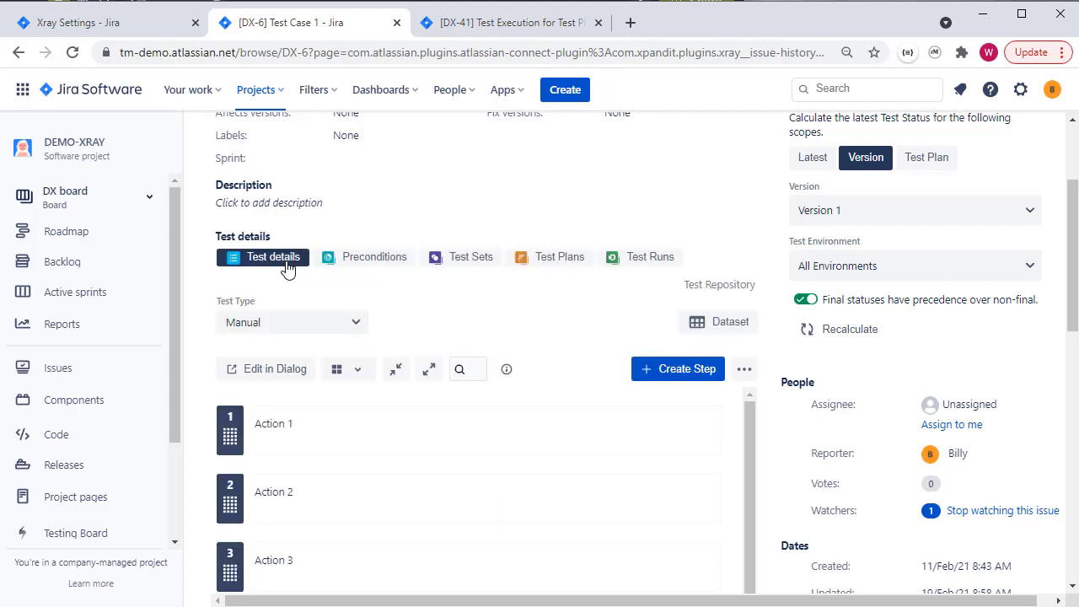
click(660, 371)
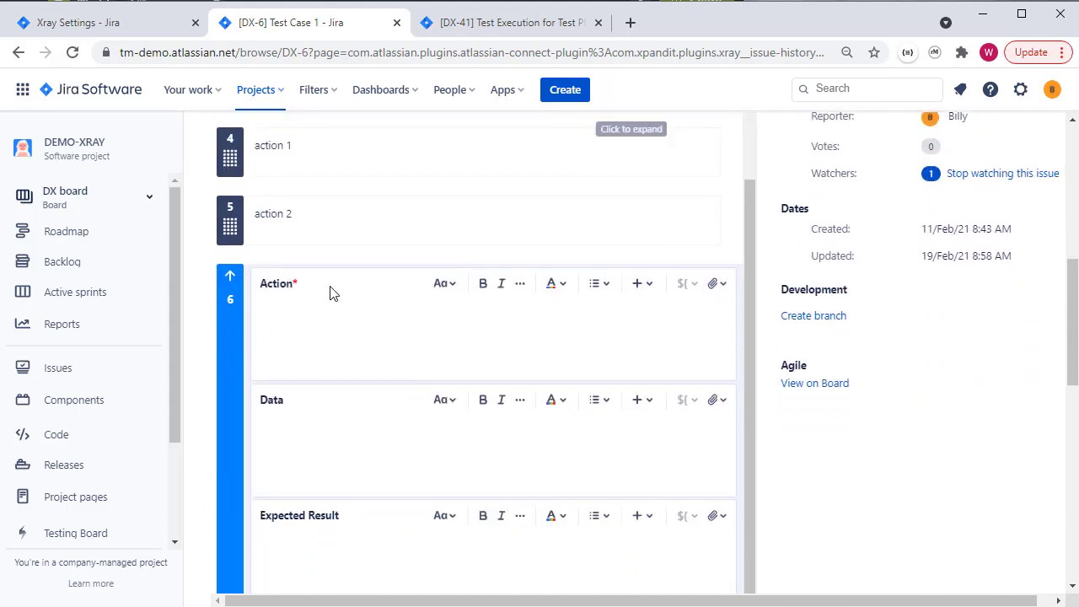
text(S)
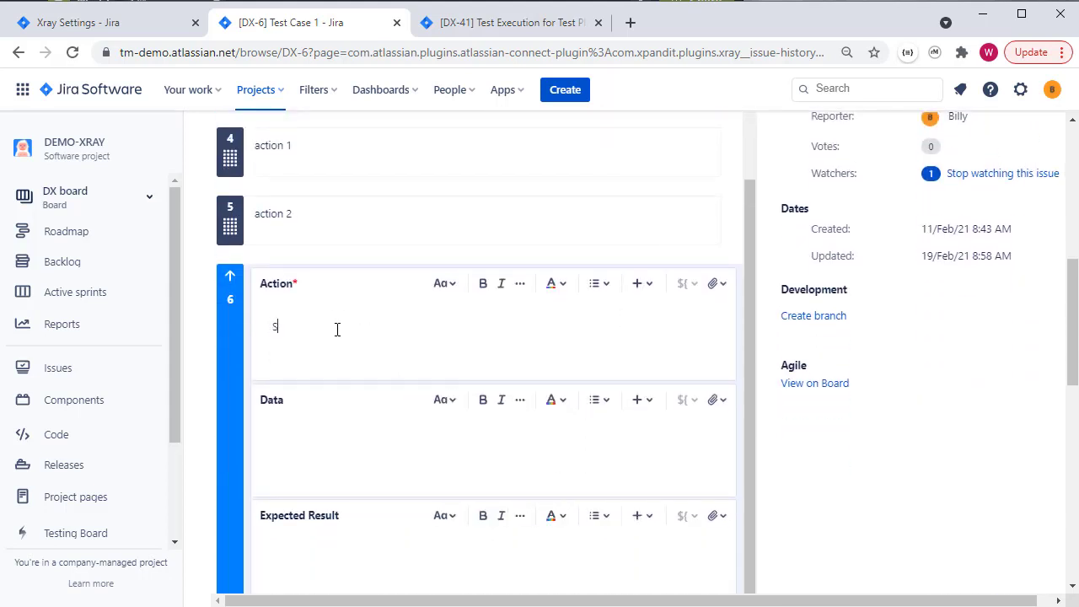
text(tep 6)
scroll(345, 312, down, 4)
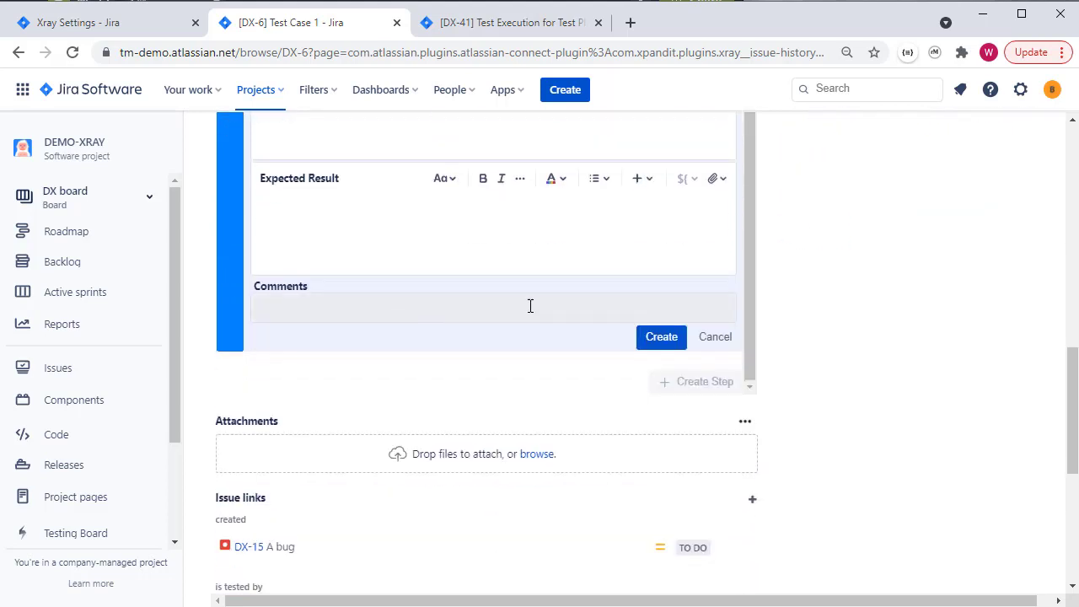
click(659, 338)
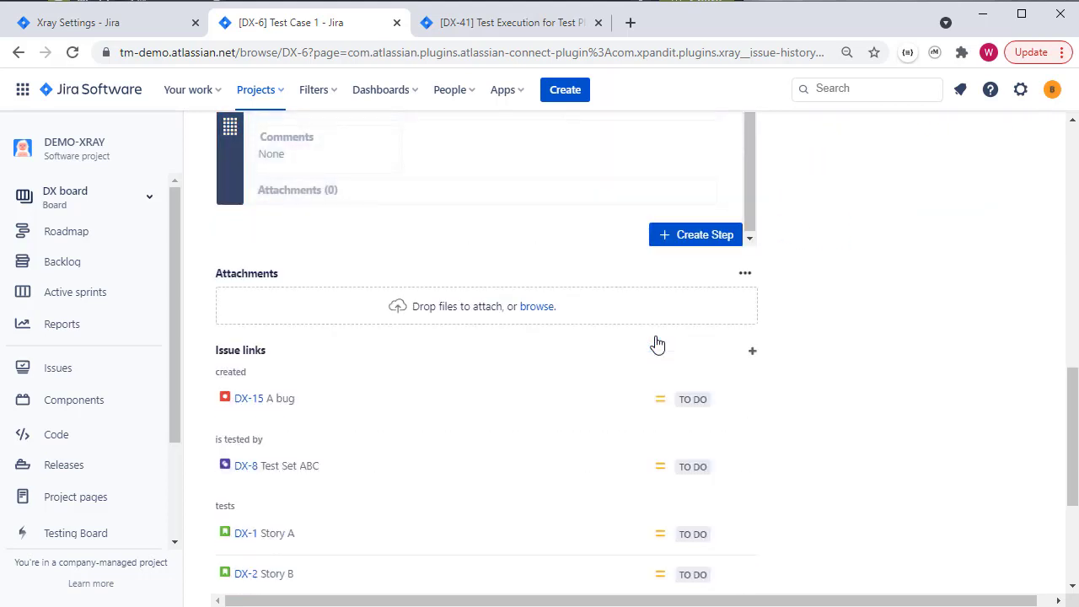
Review the tests in execution DX-41 and start executing Test Case 1 (DX-6) from its test list.
click(523, 26)
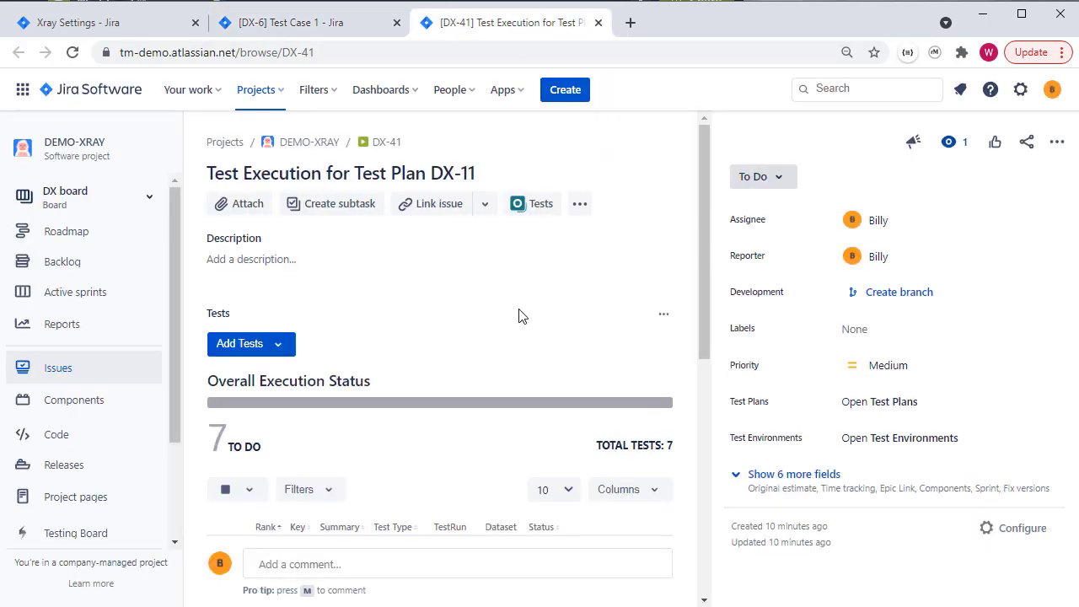
scroll(519, 316, down, 4)
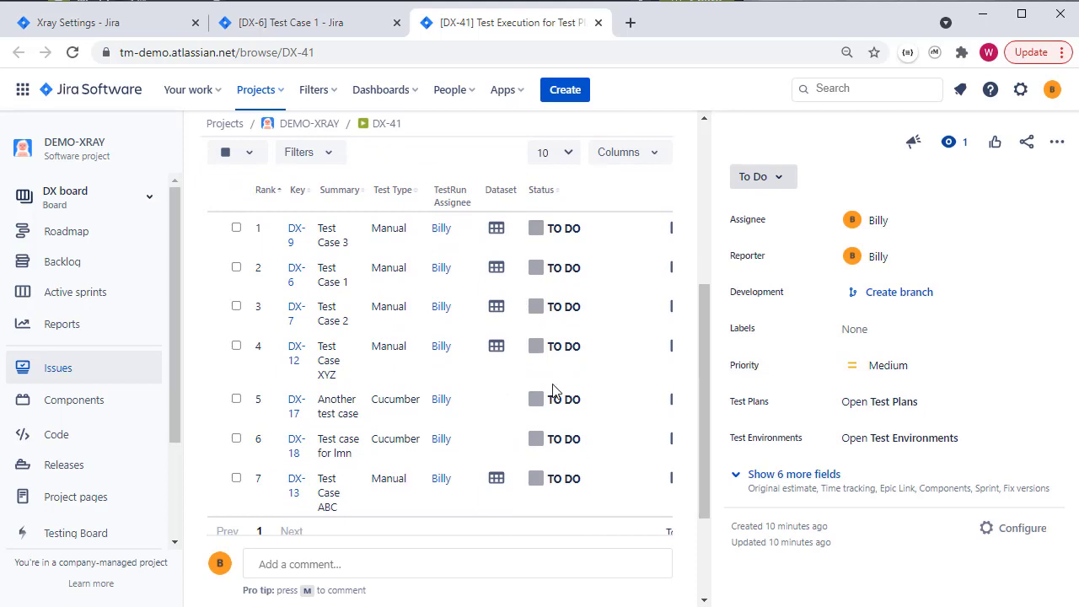
scroll(561, 402, up, 4)
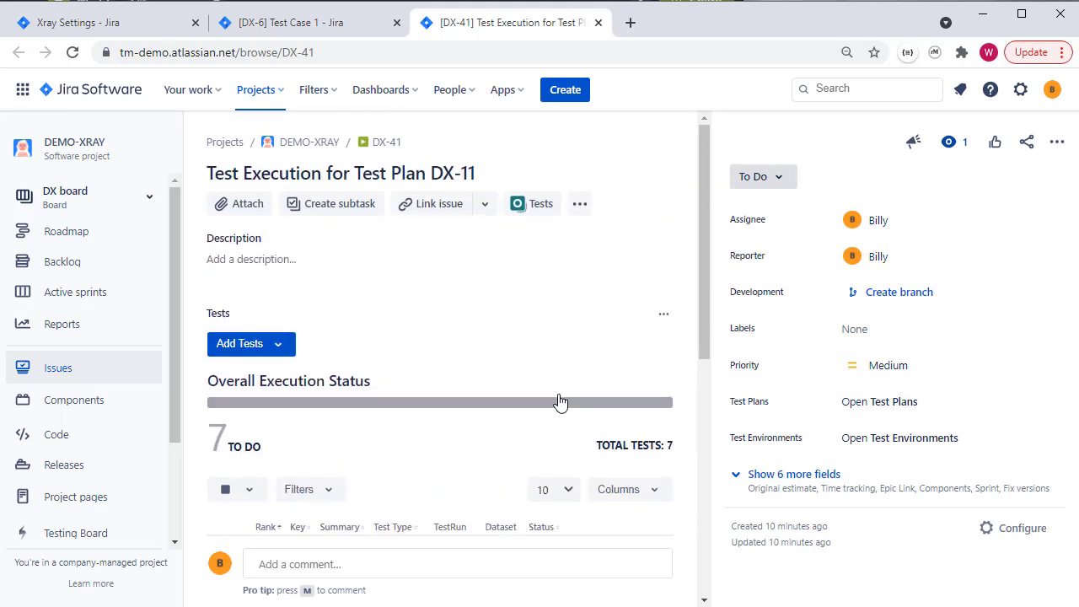
scroll(560, 403, down, 4)
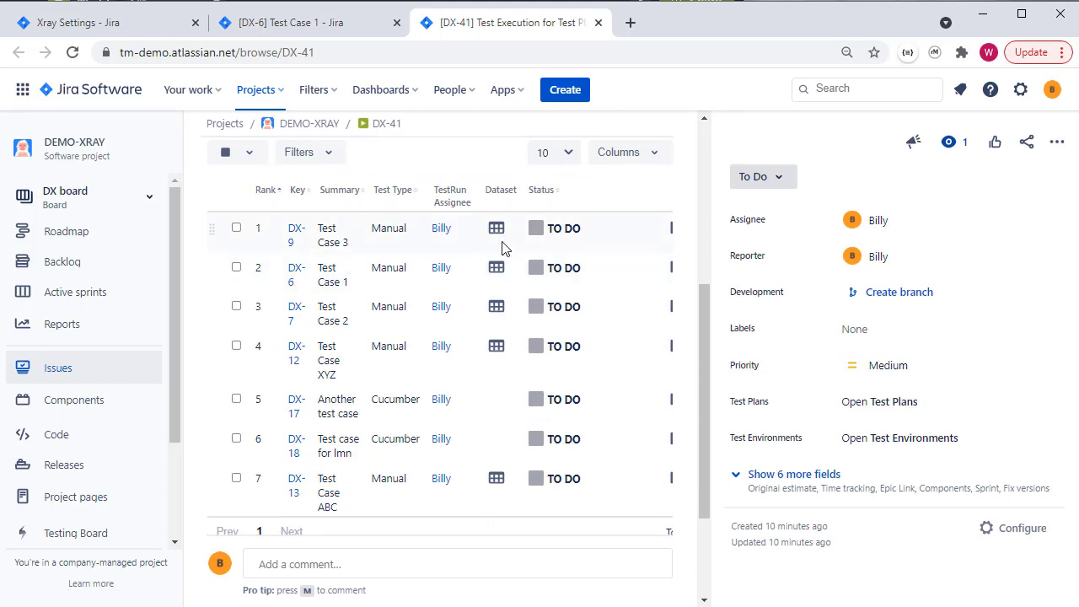
scroll(637, 360, down, 1)
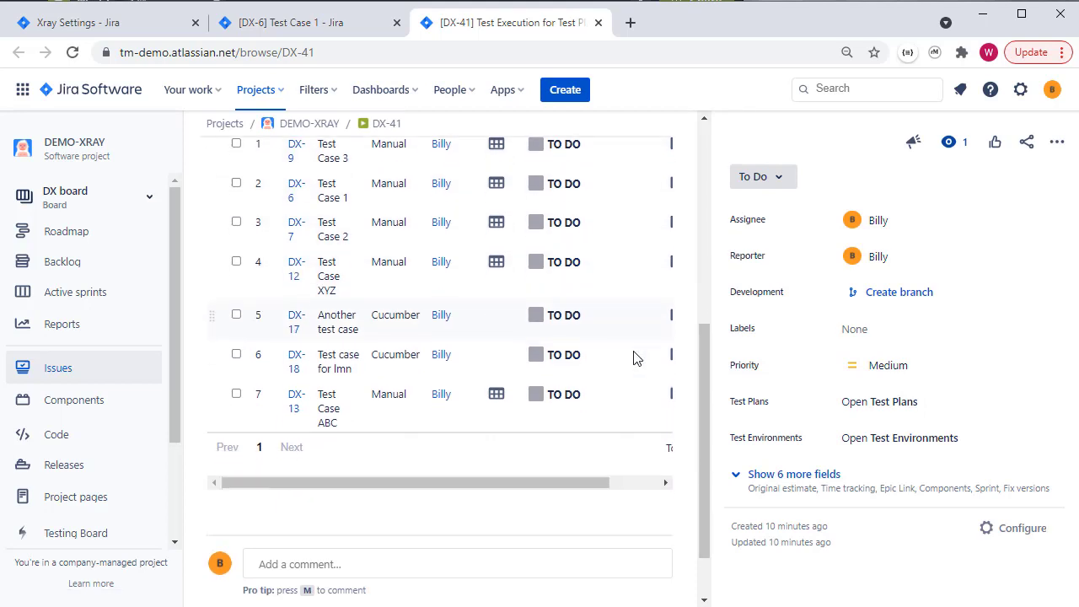
drag(590, 485, 679, 488)
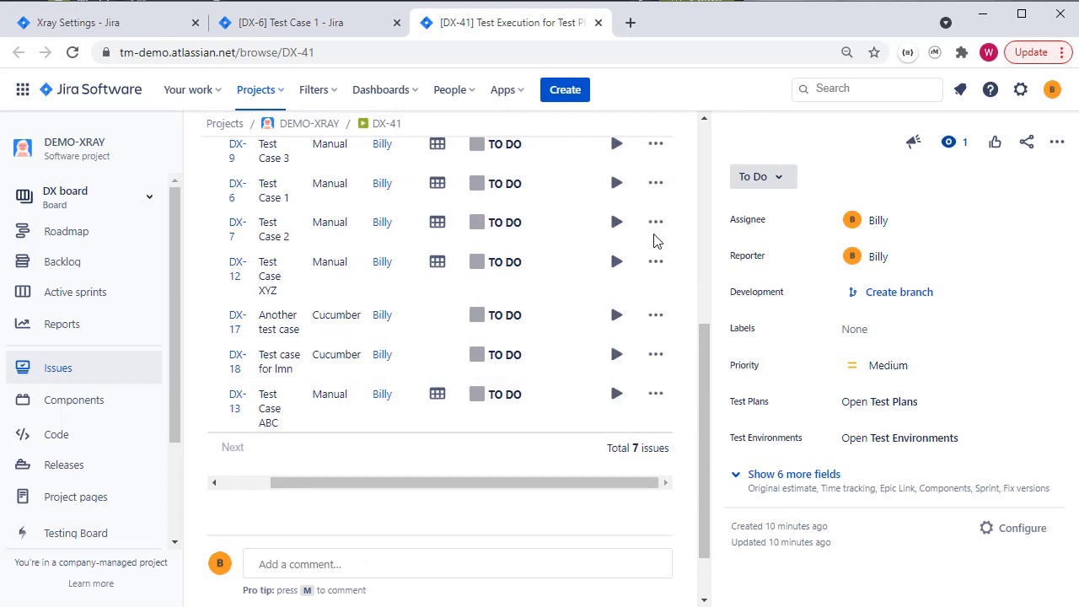
click(616, 186)
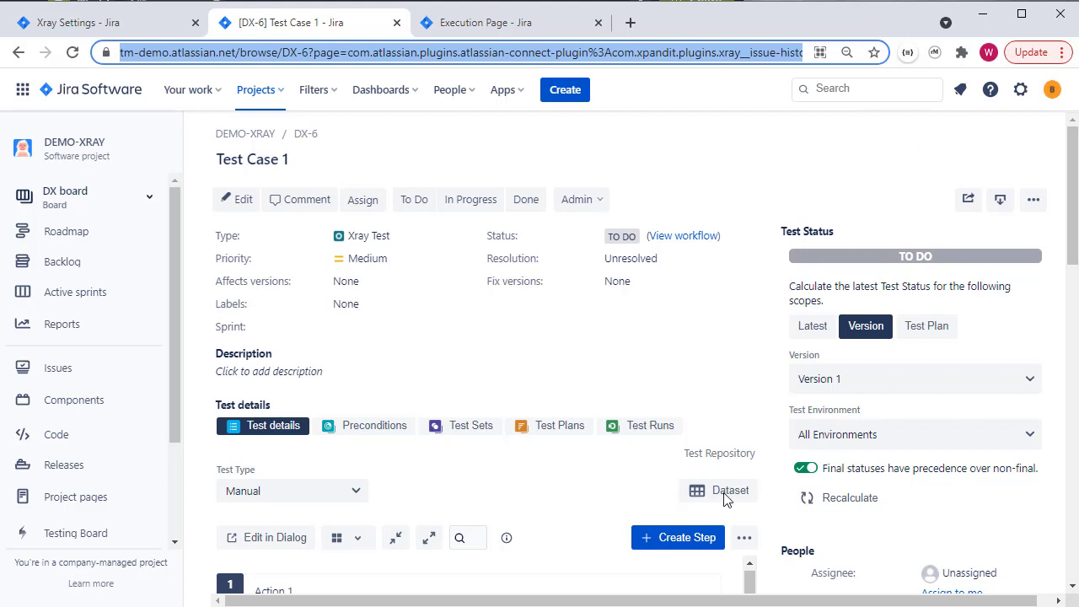
Open Test Case 1's dataset and create a parameter named DataSet1 with the type Text.
scroll(726, 498, down, 1)
click(724, 418)
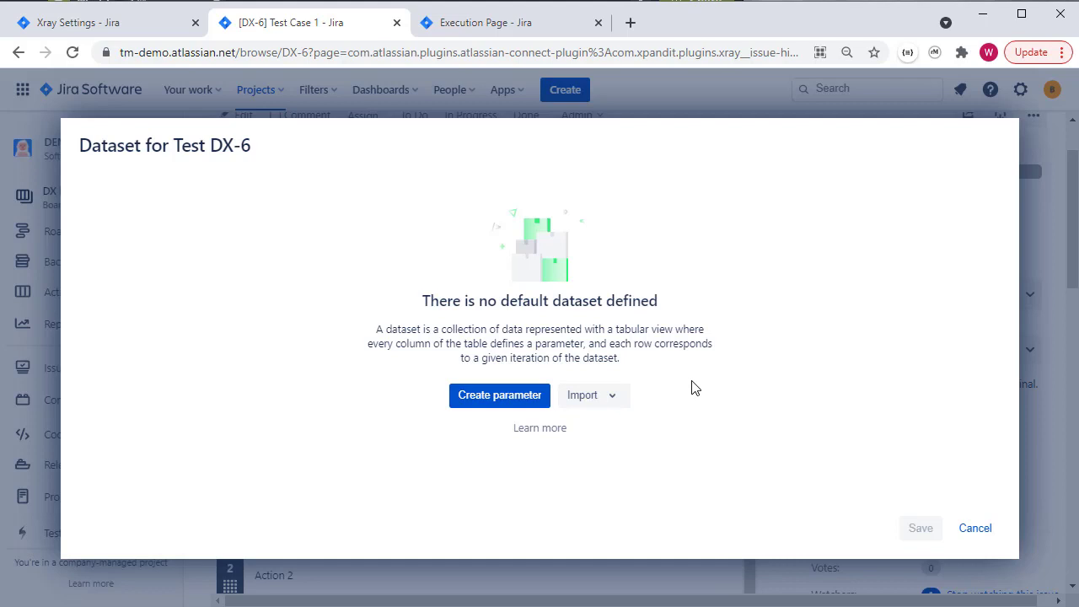
click(488, 403)
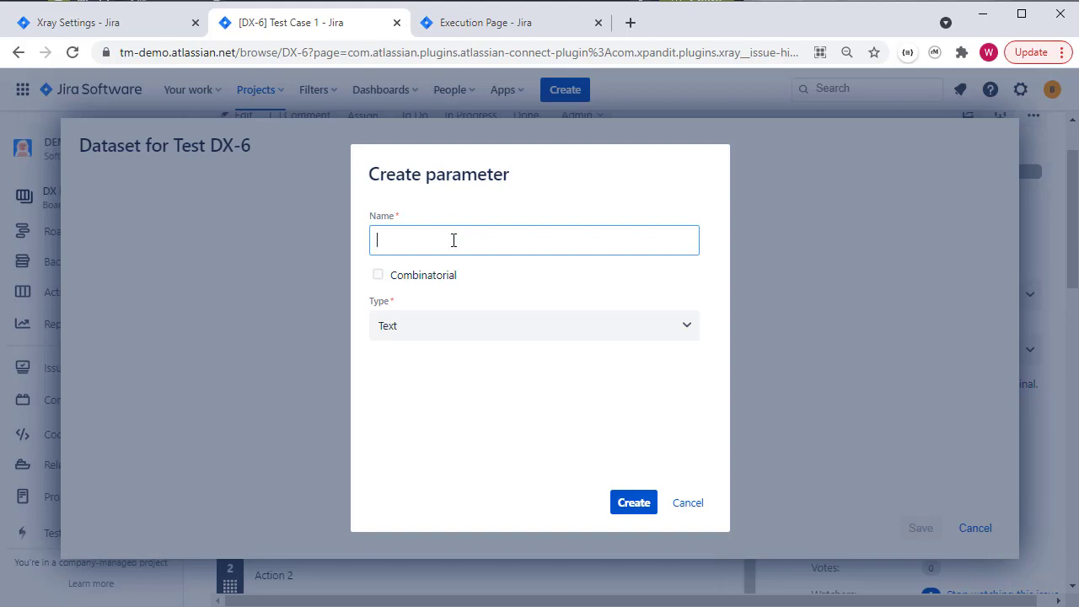
text(DataSet1)
click(491, 334)
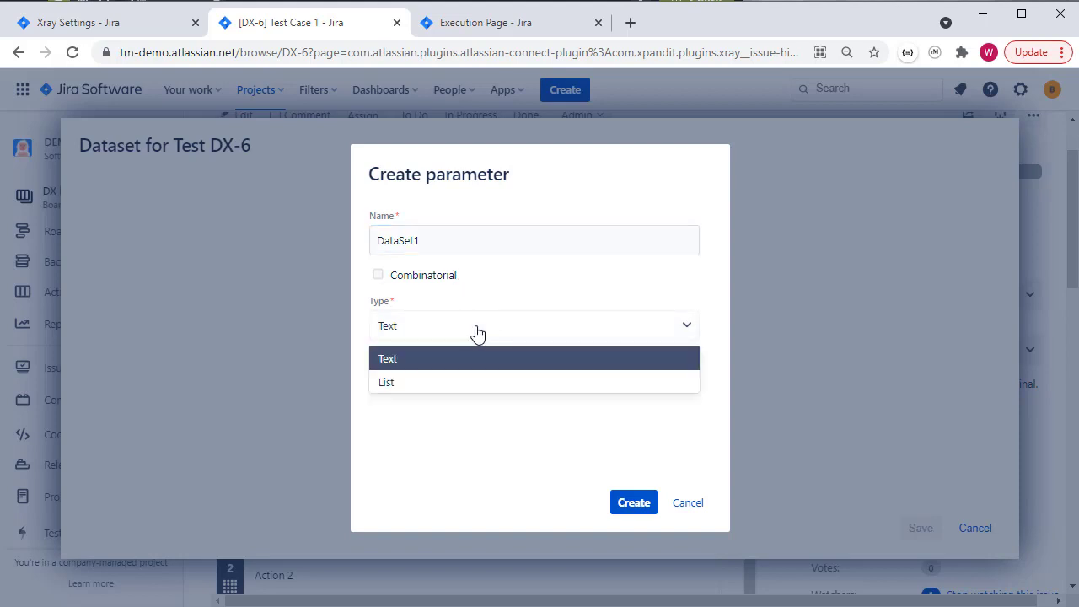
click(441, 386)
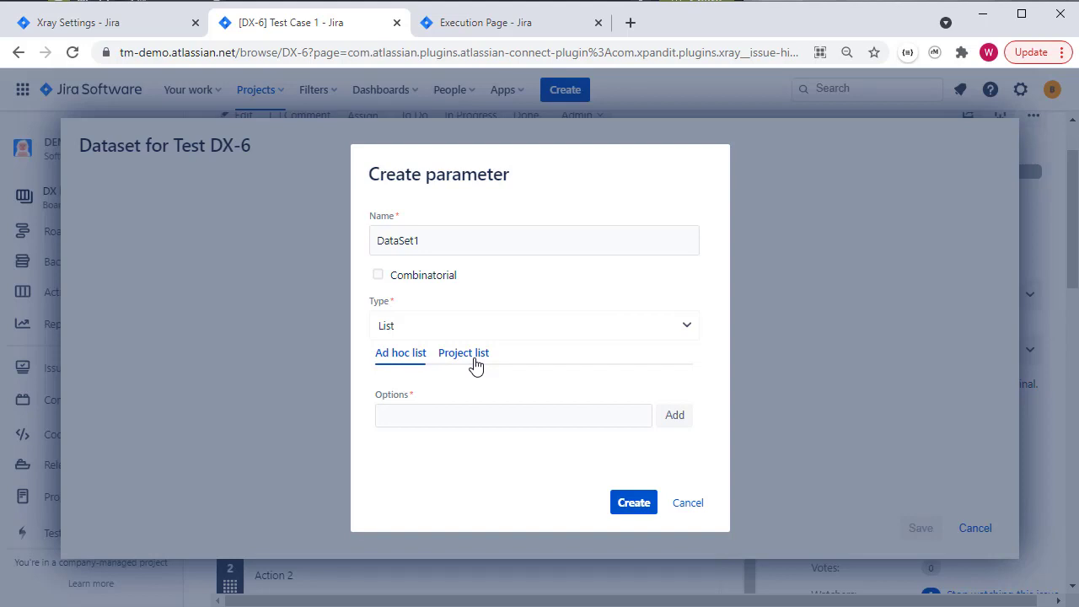
click(684, 333)
click(493, 372)
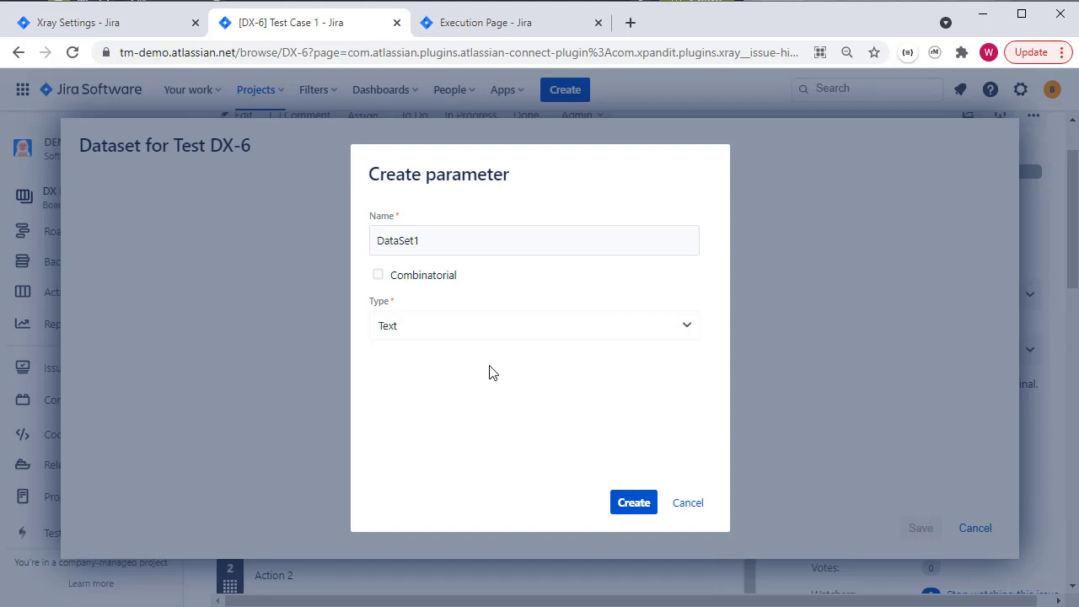
click(635, 504)
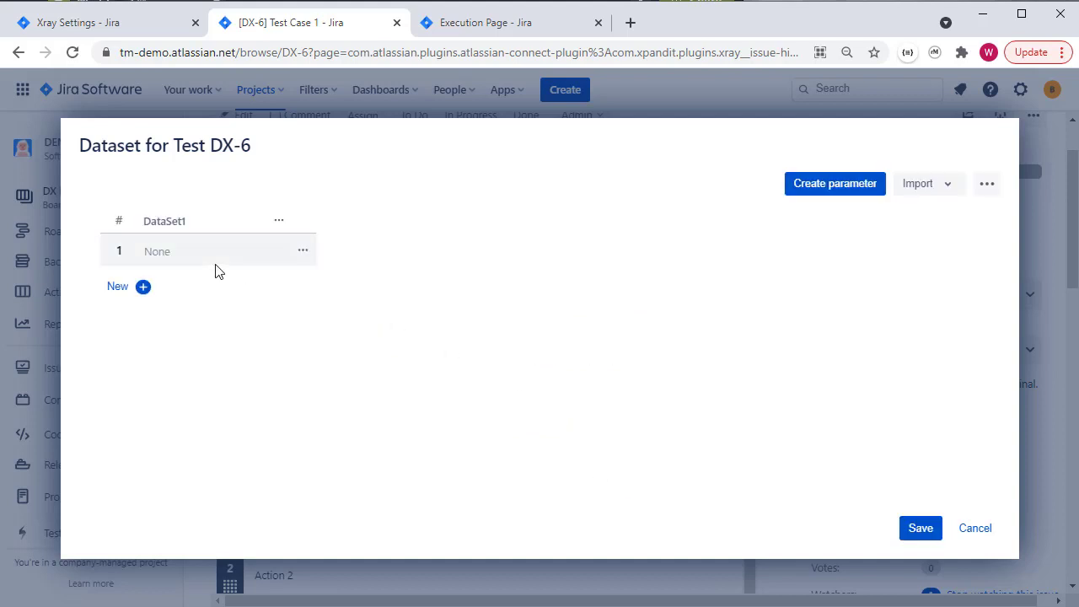
Enter a sample first name as the DataSet1 value in each of two dataset rows and save the dataset.
click(195, 249)
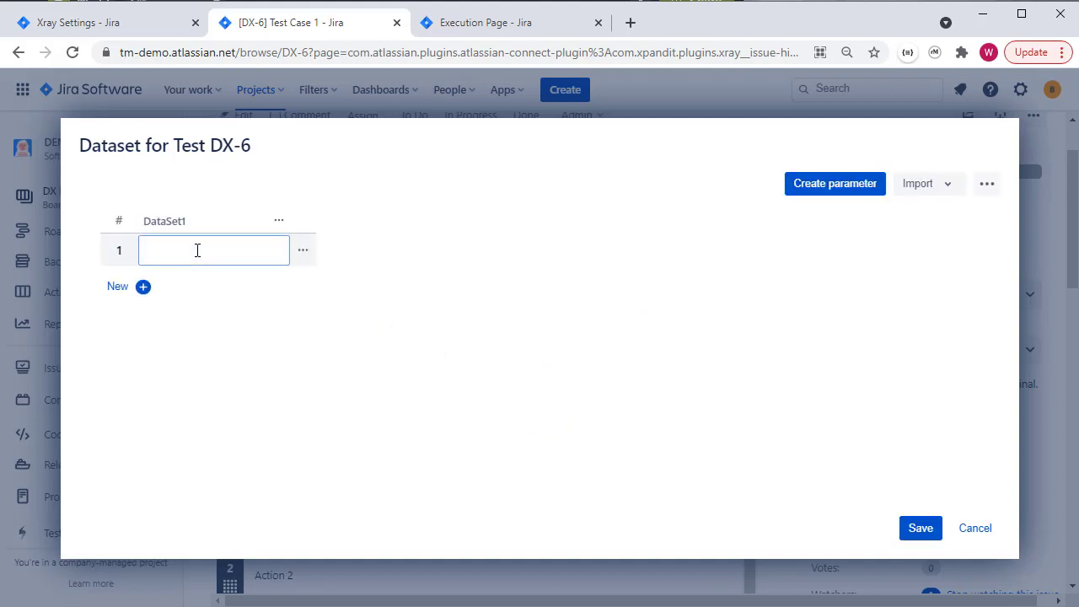
text(Simon)
click(143, 287)
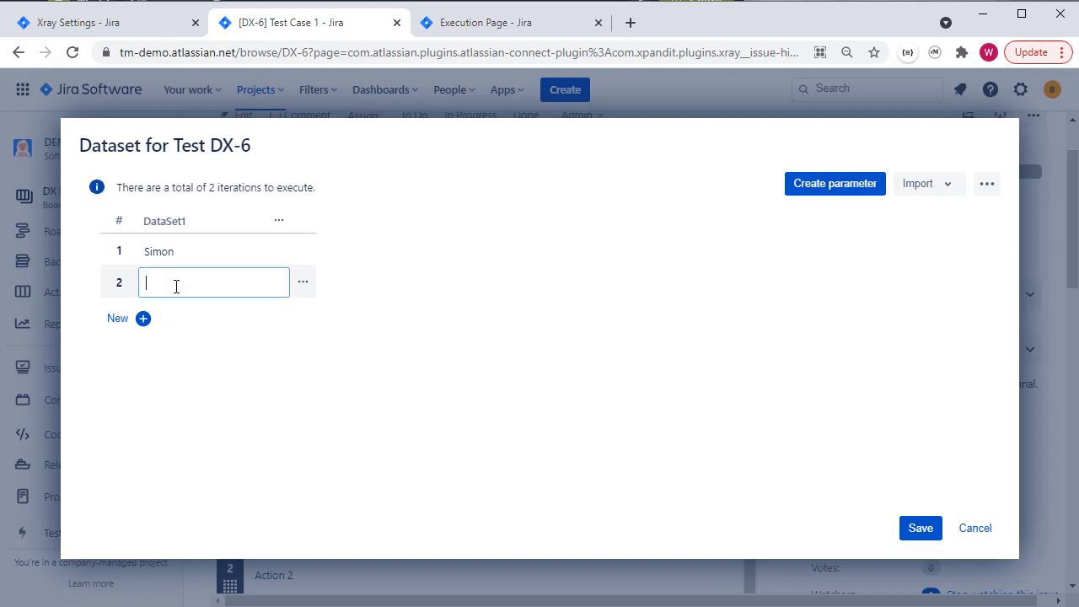
text(Fred)
click(371, 295)
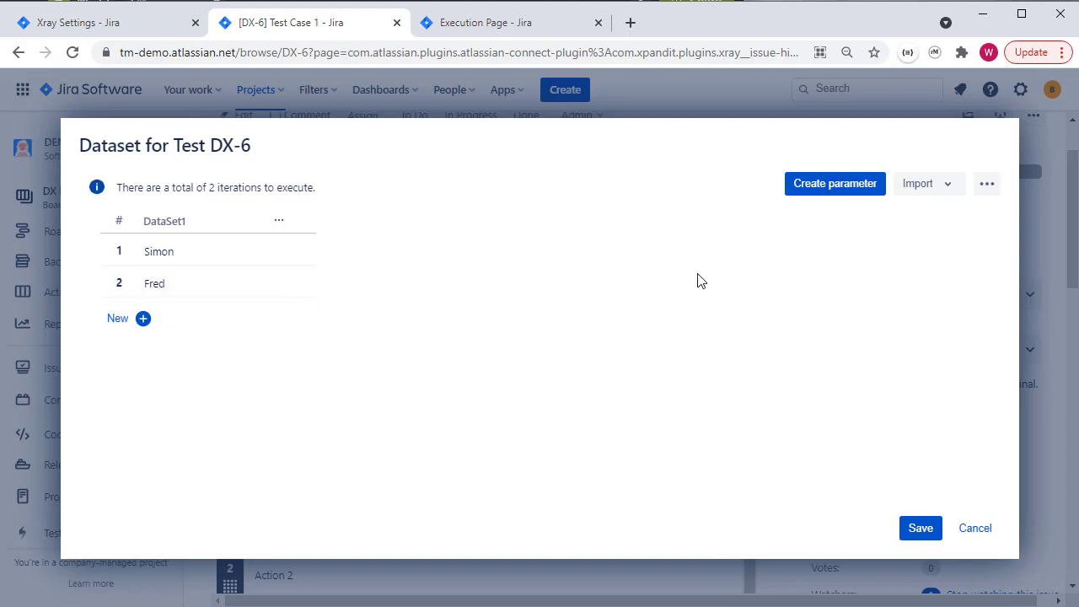
click(920, 529)
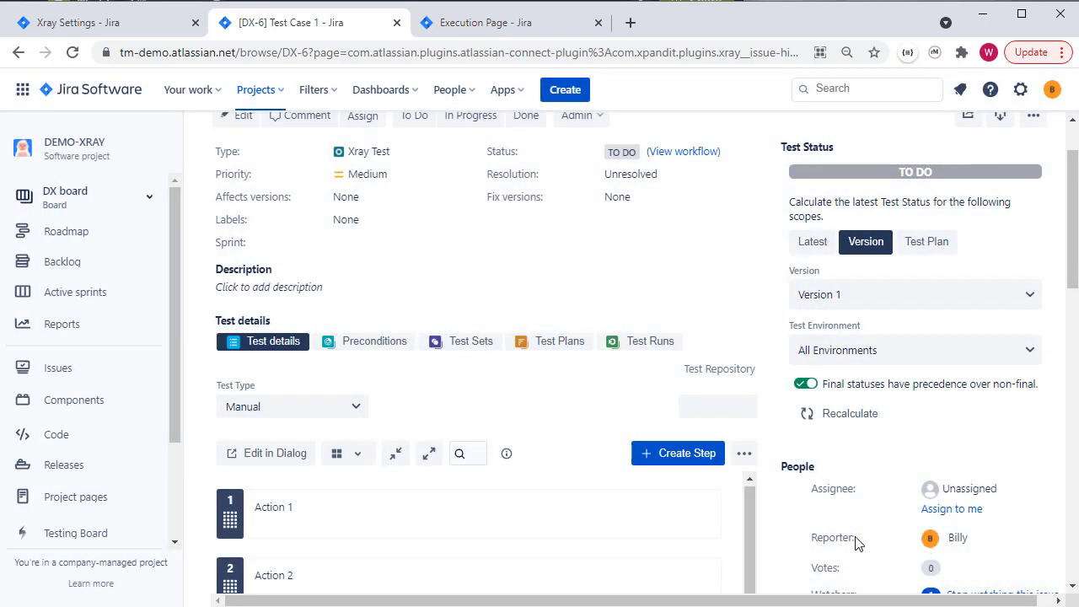
Replace the action text of Test Case 1's first step with the parameter ${DataSet1}.
click(369, 513)
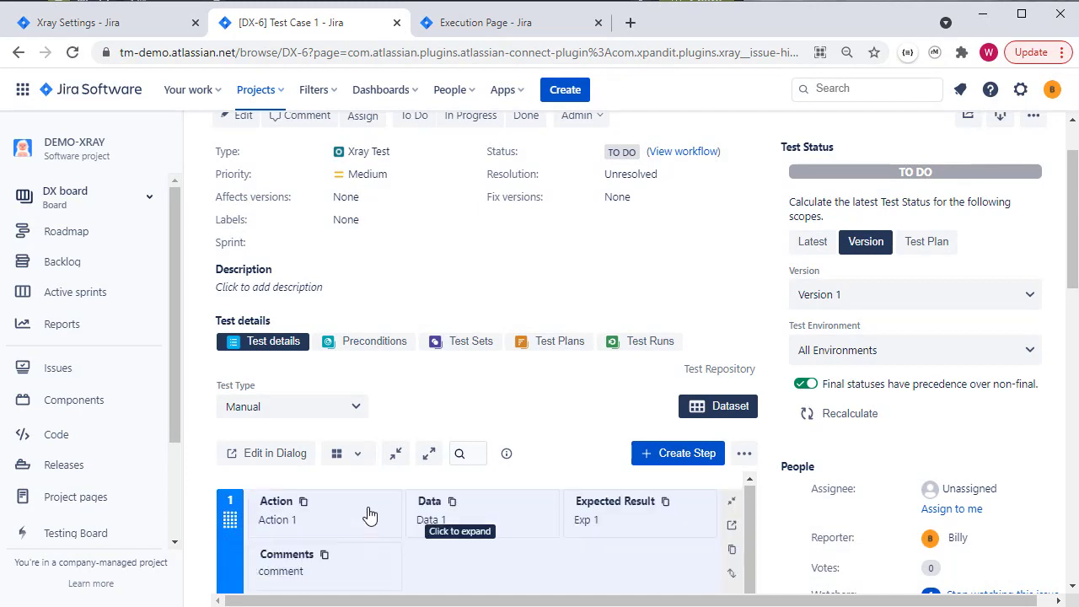
scroll(361, 531, down, 2)
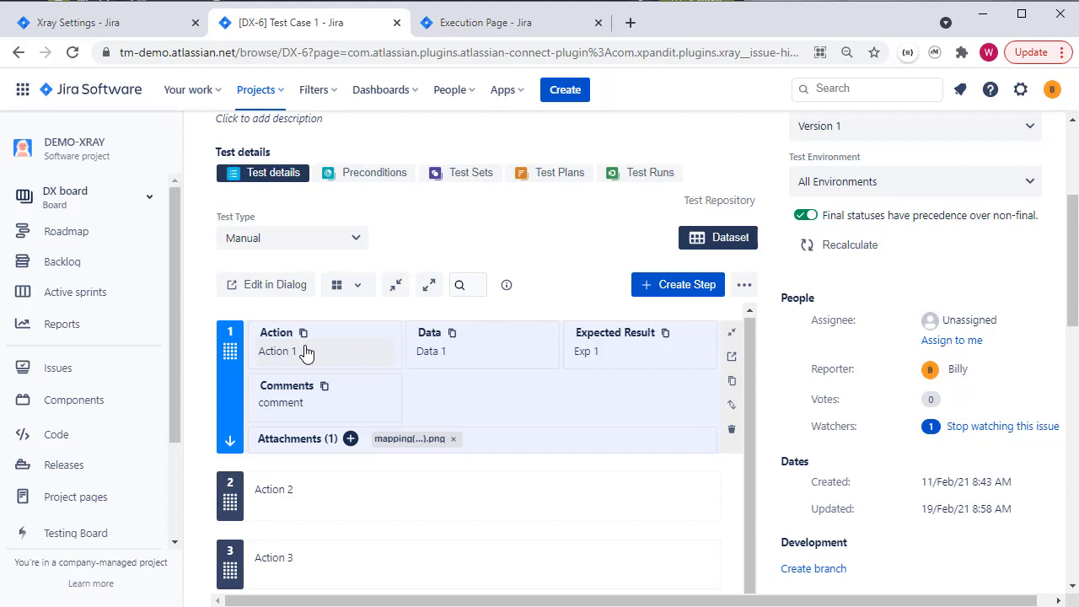
click(308, 360)
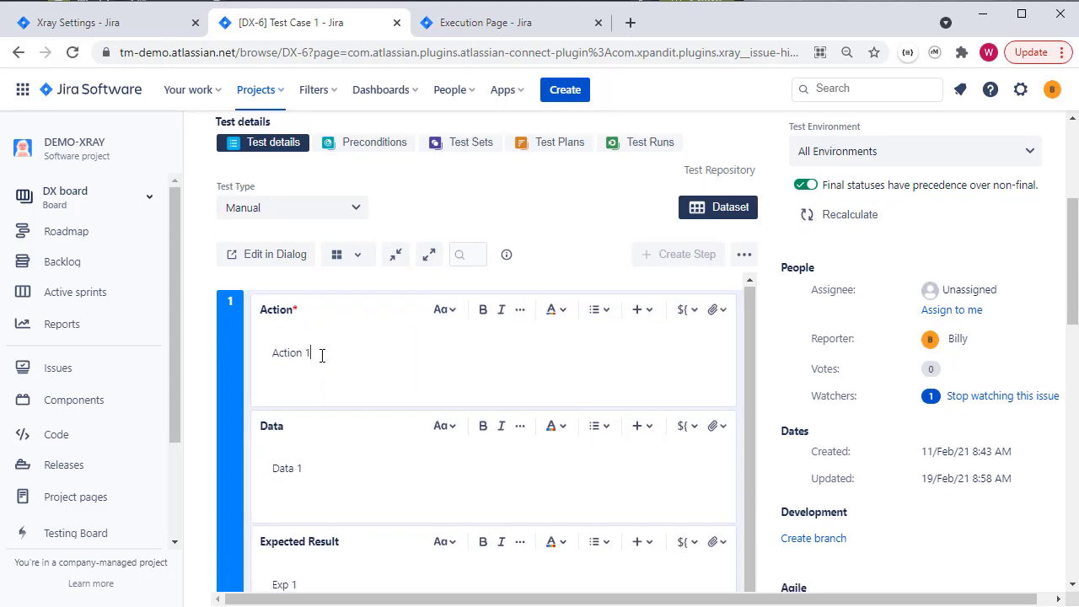
key(ctrl+a)
text(${)
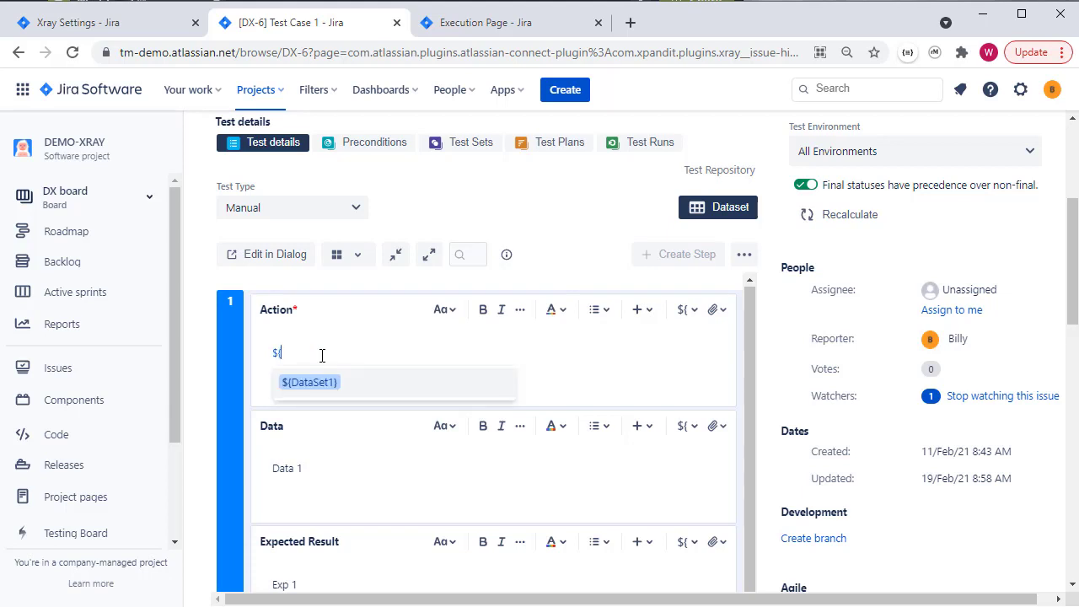
key(Return)
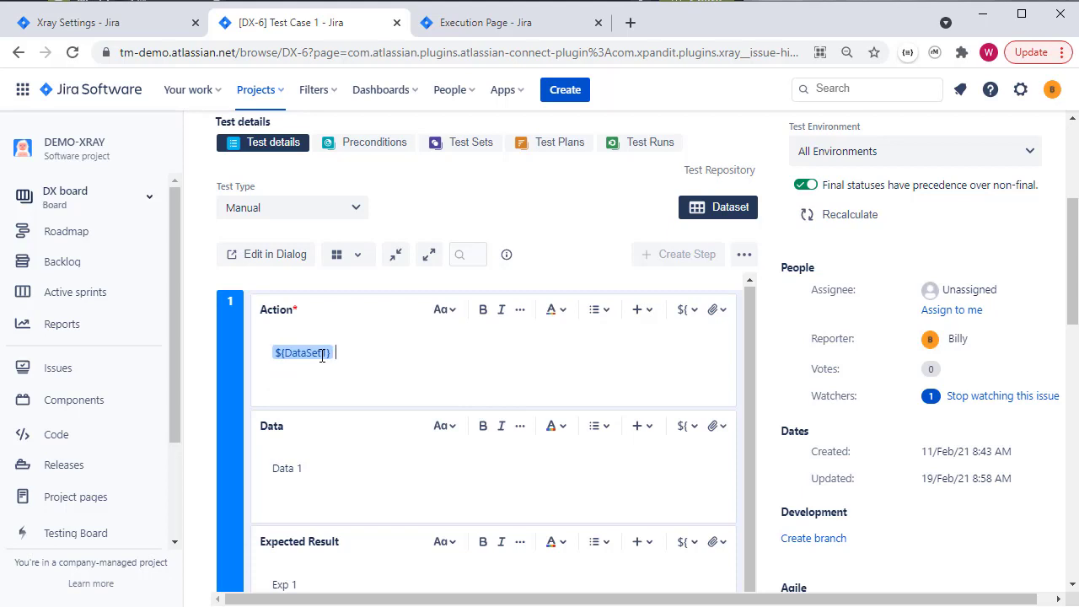
Add the undefined parameter reference ${DataSet2} after ${DataSet1} in the first step's action and save the step.
text($)
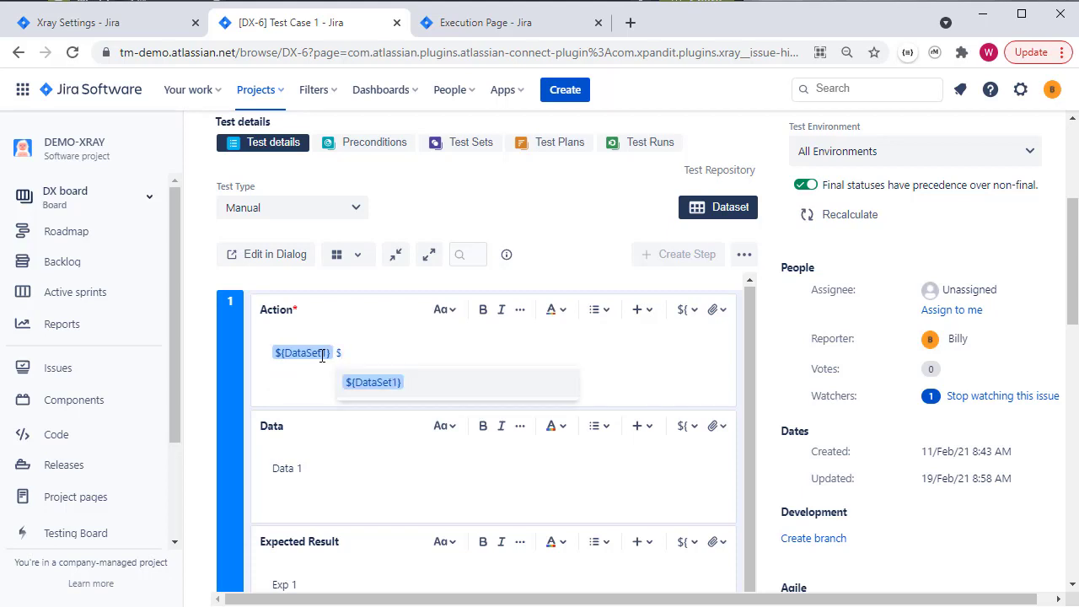
text({)
key(BackSpace)
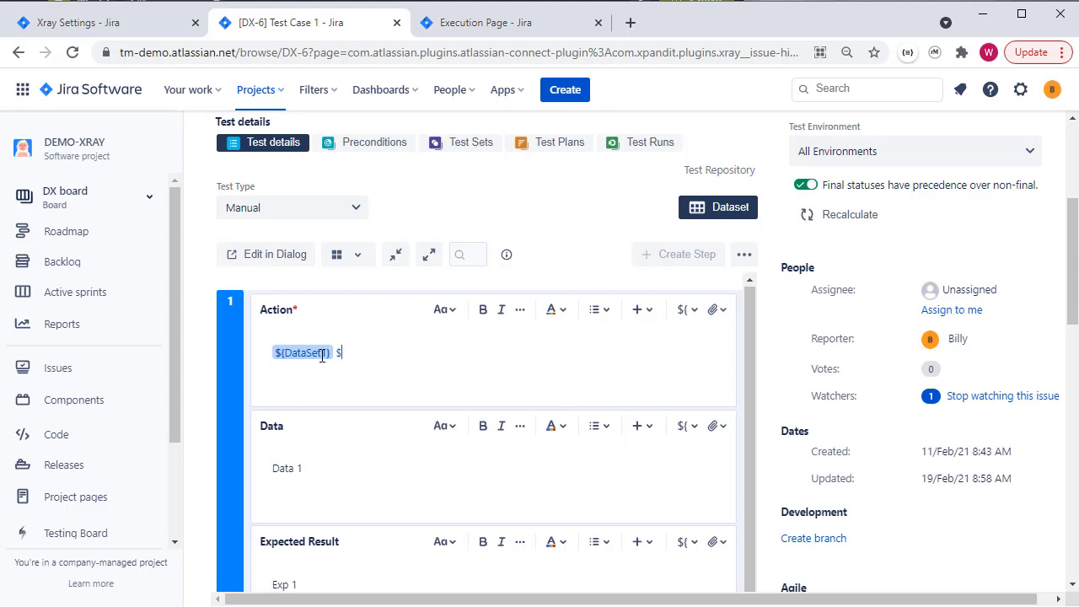
text({Data)
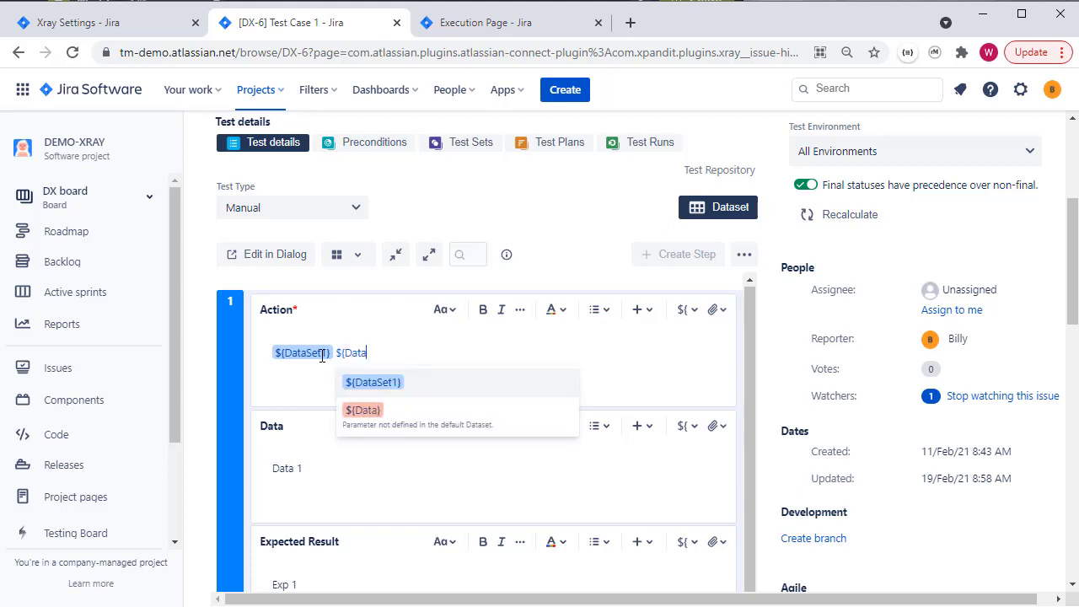
text(Set2})
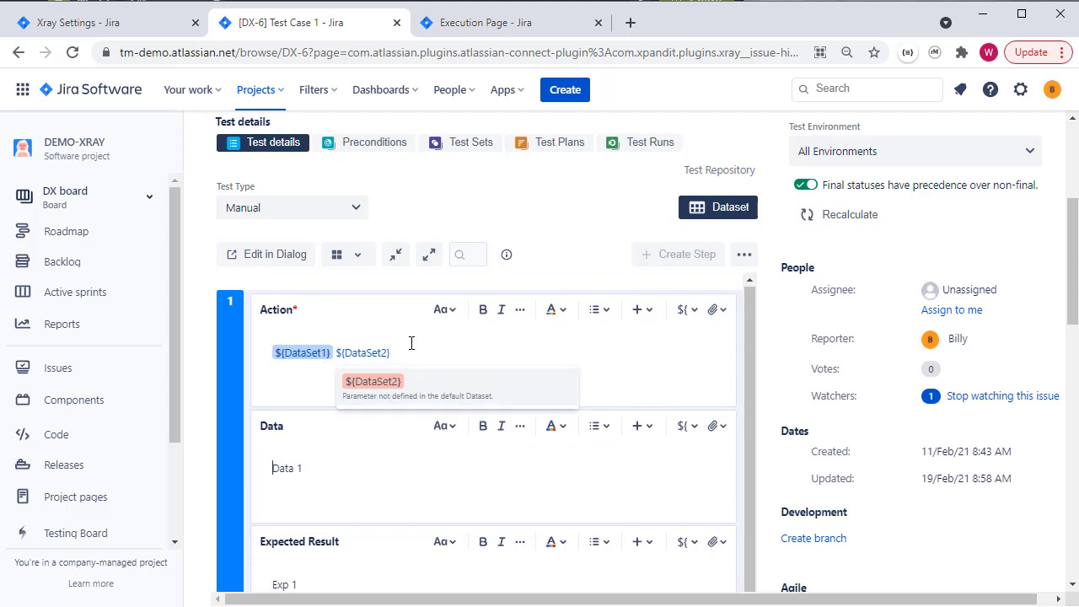
scroll(588, 357, down, 3)
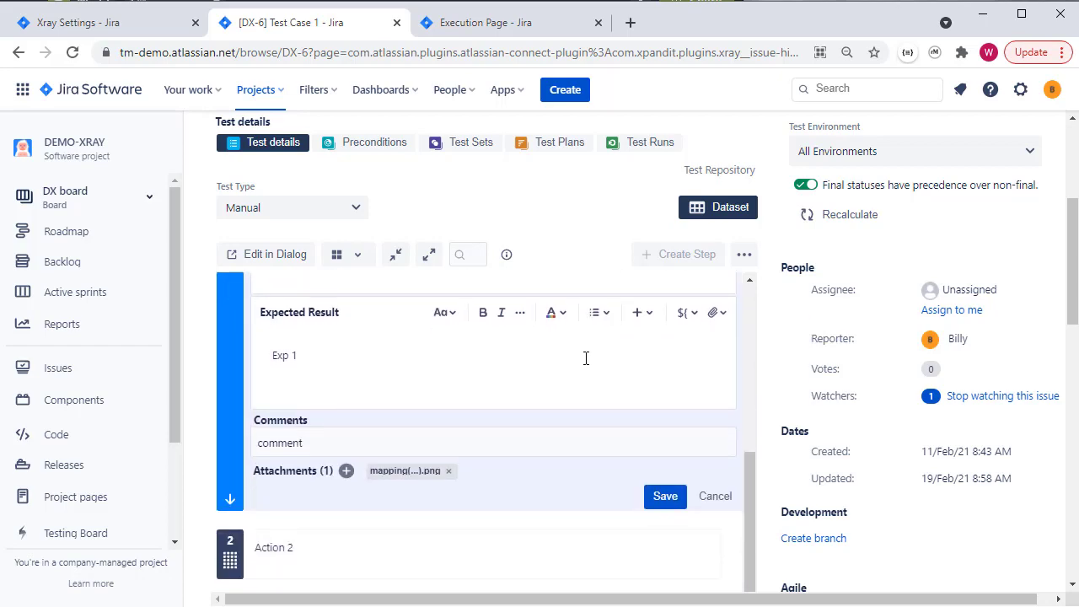
click(663, 498)
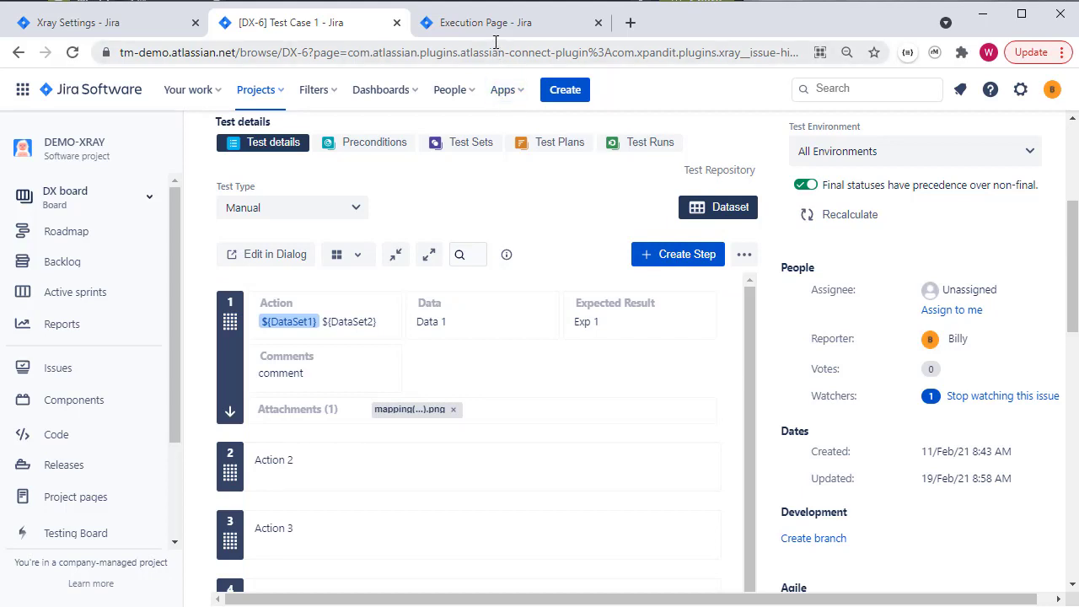
Show Test Case 1's test plans and open test plan DX-30 in a new browser tab.
click(558, 145)
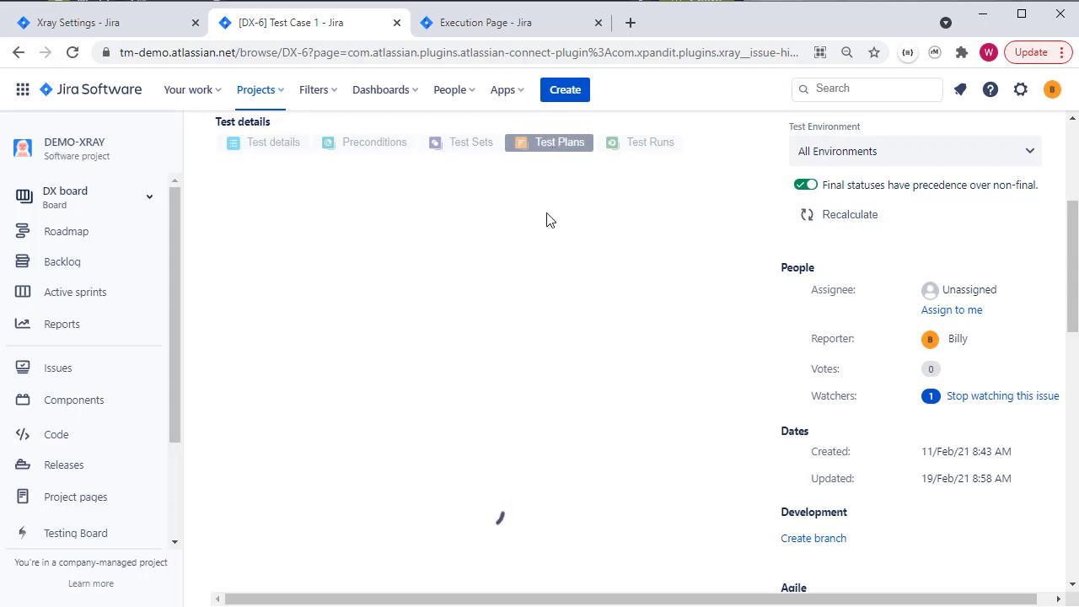
scroll(588, 413, down, 3)
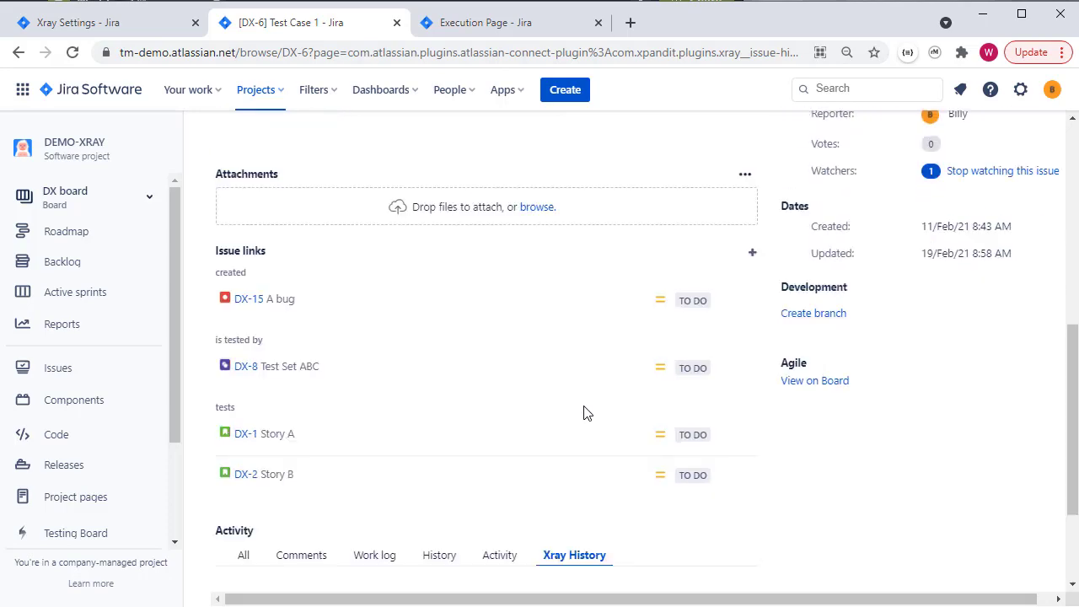
scroll(588, 413, down, 5)
scroll(566, 421, up, 10)
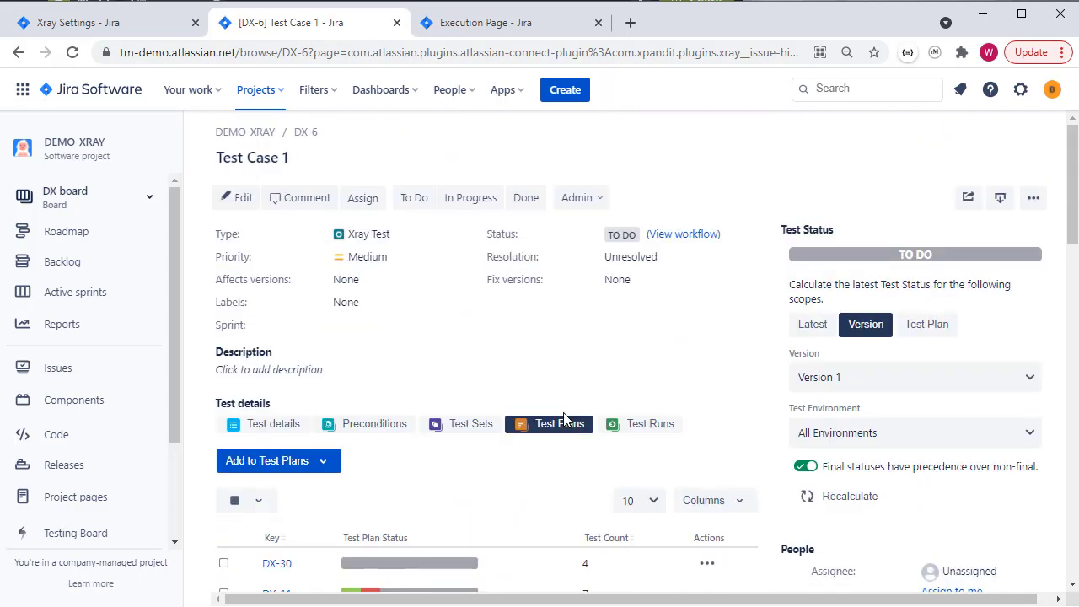
scroll(522, 388, down, 2)
right_click(277, 397)
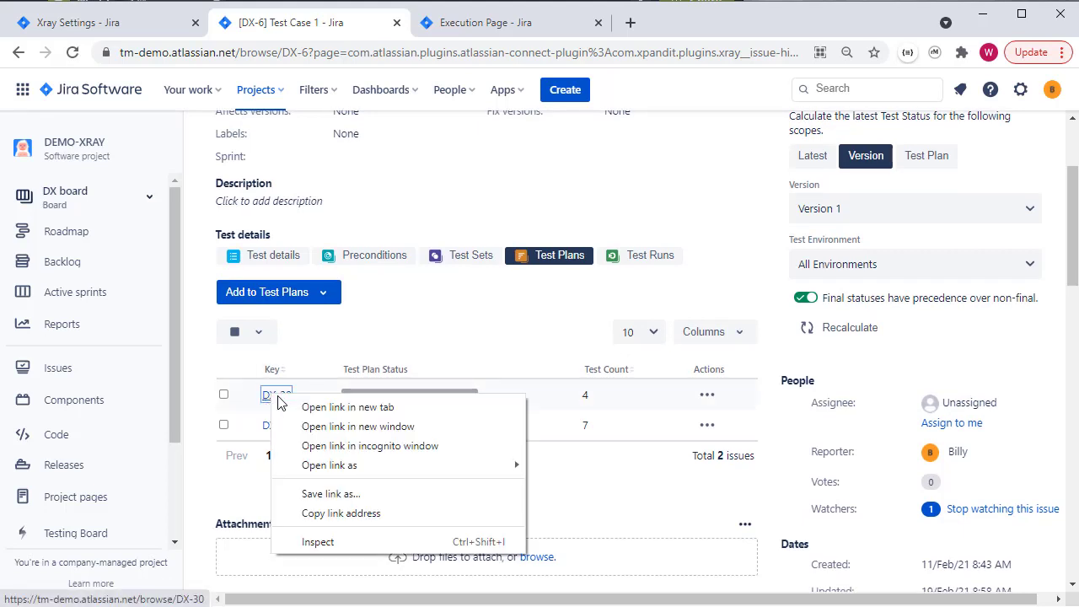
click(305, 407)
click(517, 29)
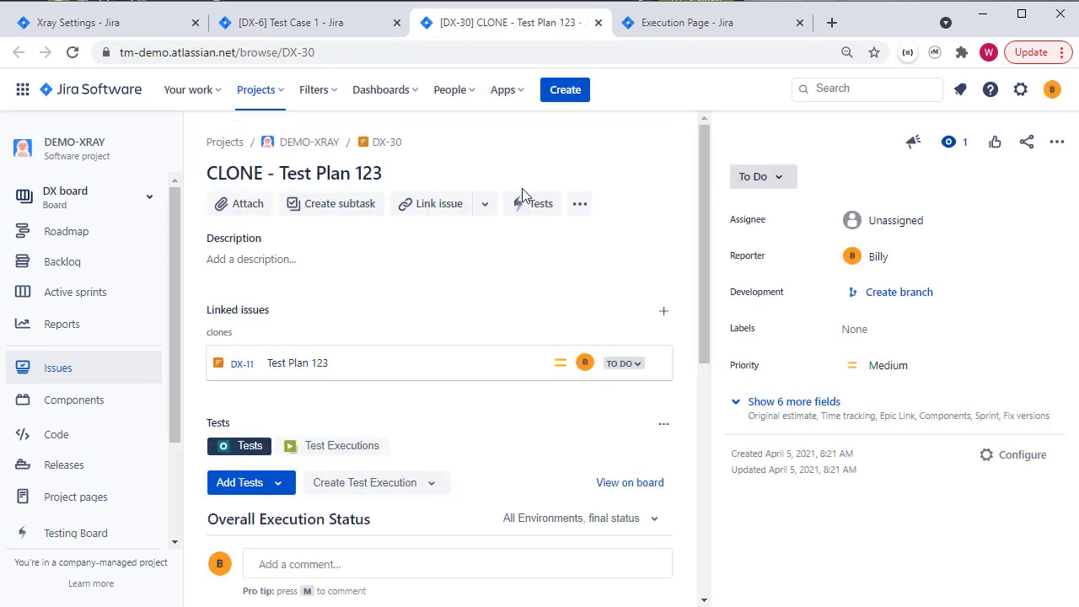
View the dataset of Test Case 2 (DX-7) within test plan DX-30 and close it without changes.
scroll(515, 270, down, 3)
scroll(516, 295, down, 1)
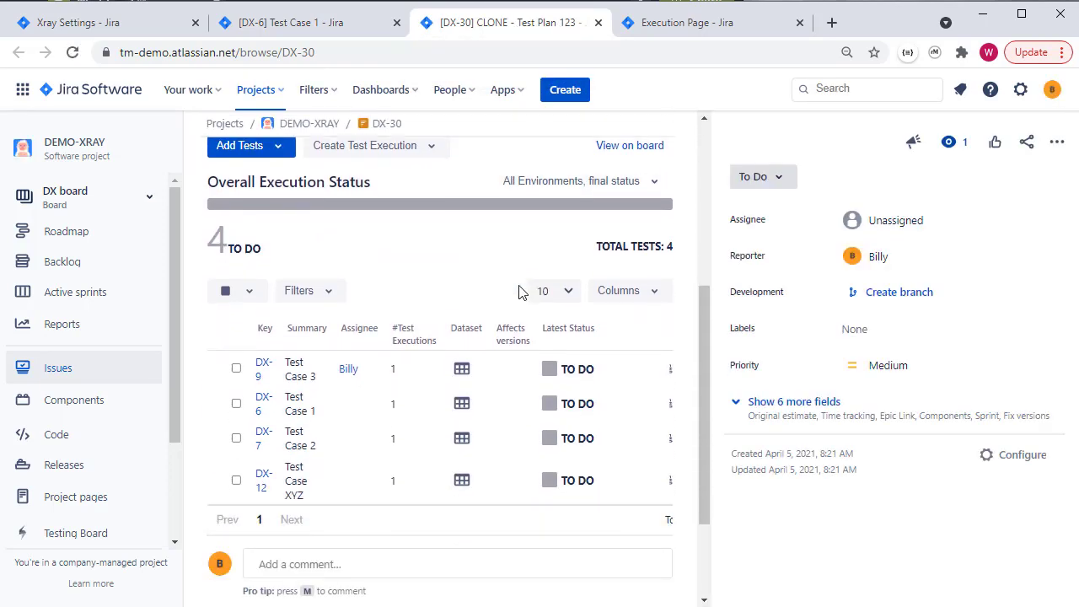
click(462, 441)
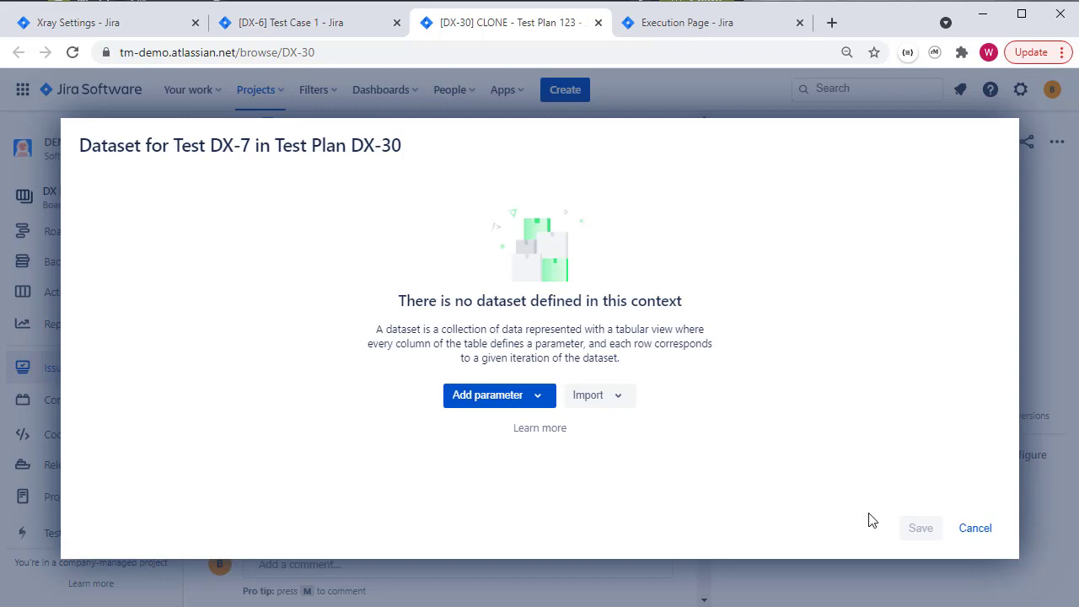
click(975, 528)
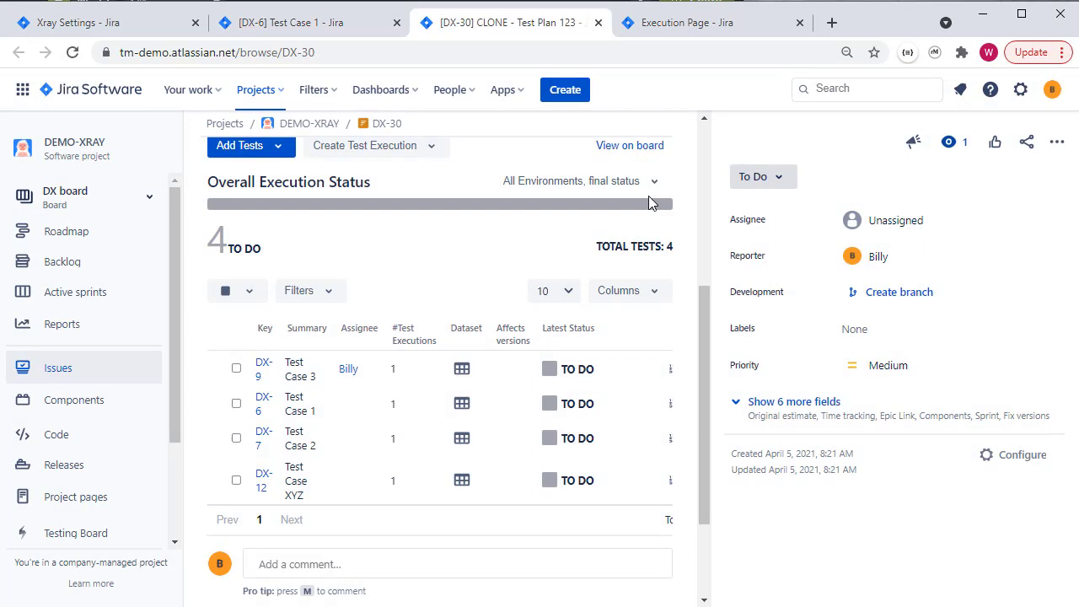
Return to test execution DX-41 and review the dataset options of its tests.
click(681, 25)
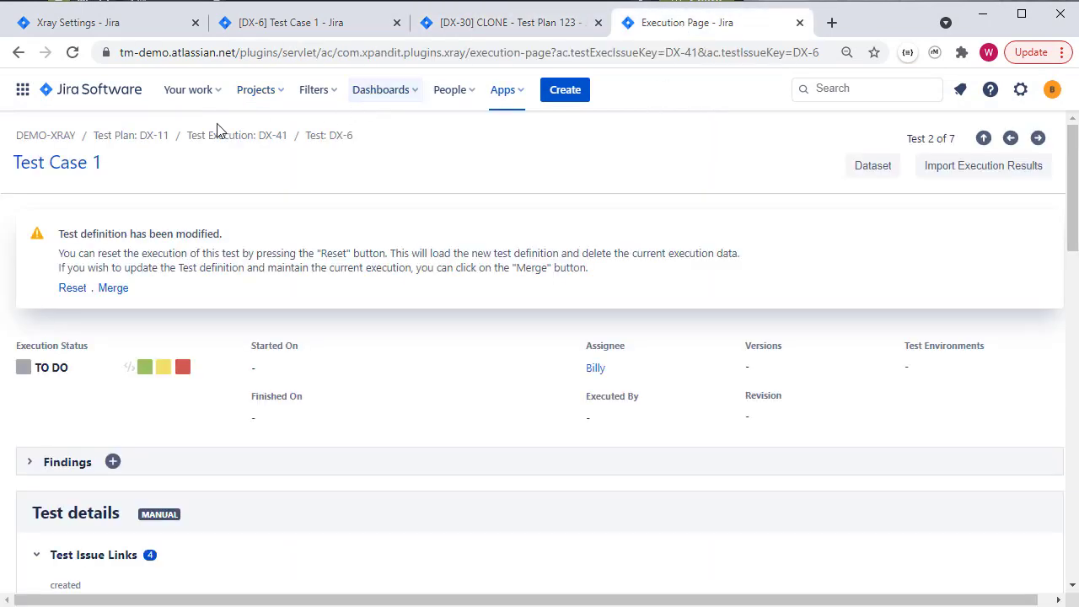
click(17, 53)
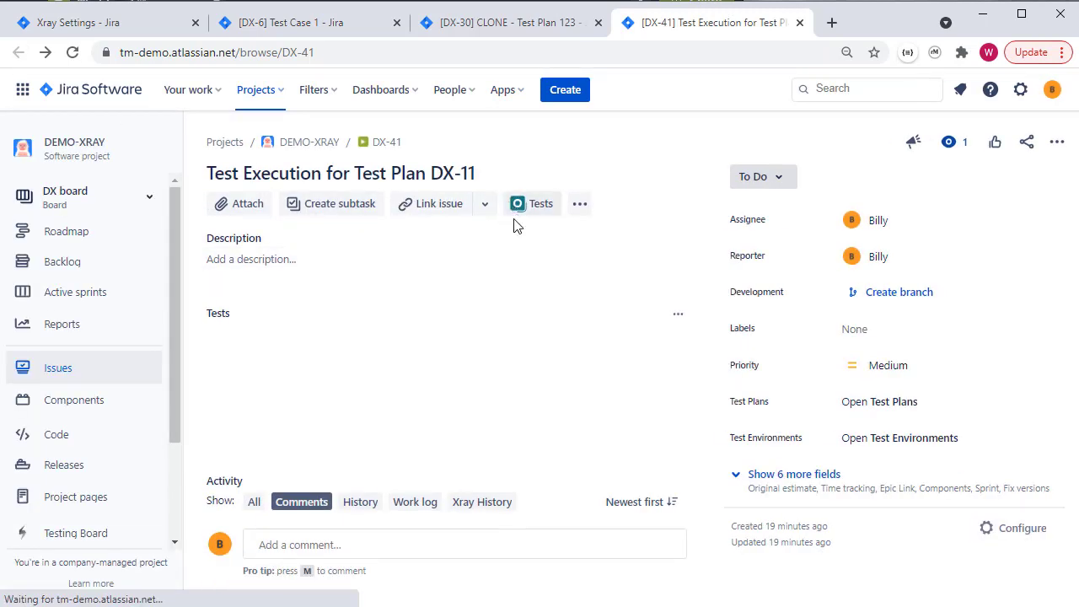
scroll(506, 286, down, 4)
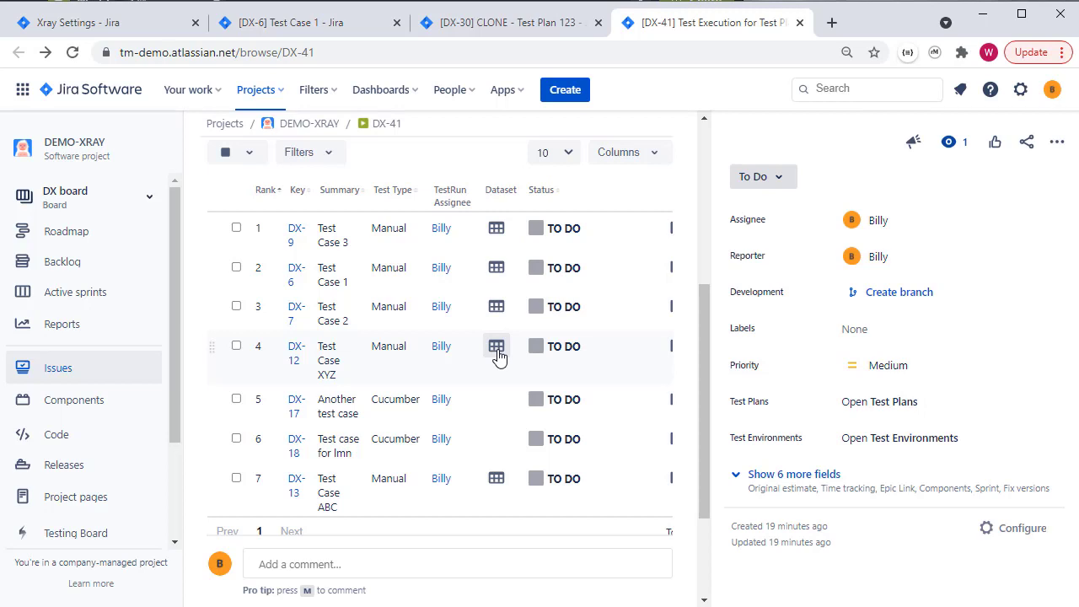
scroll(499, 357, up, 4)
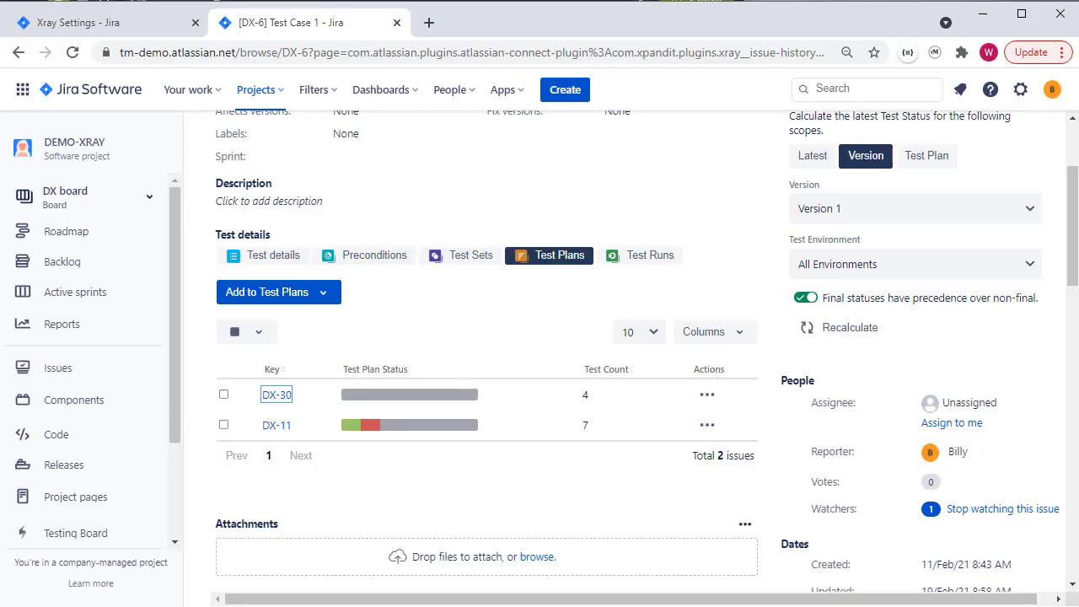
Open the project's Testing Board and show all tests at the root of the Test Repository.
scroll(73, 358, down, 3)
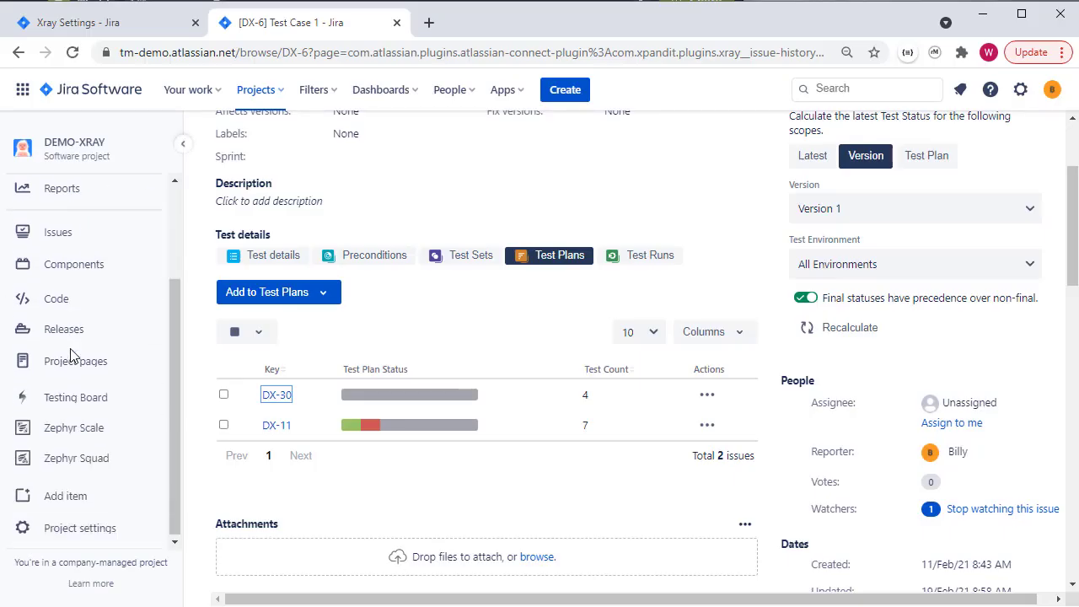
click(81, 403)
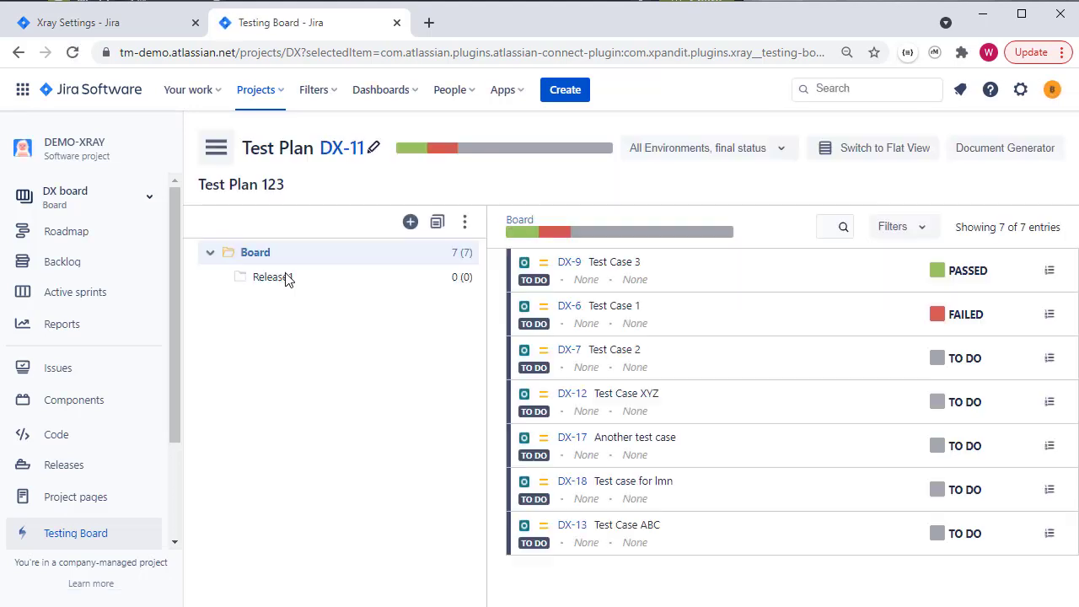
click(214, 159)
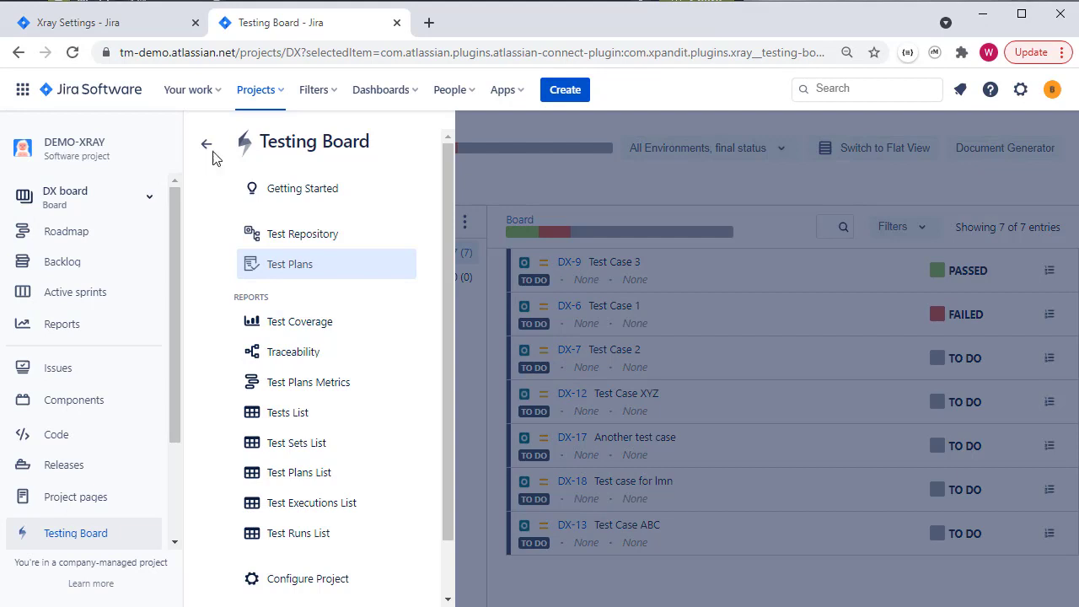
click(314, 235)
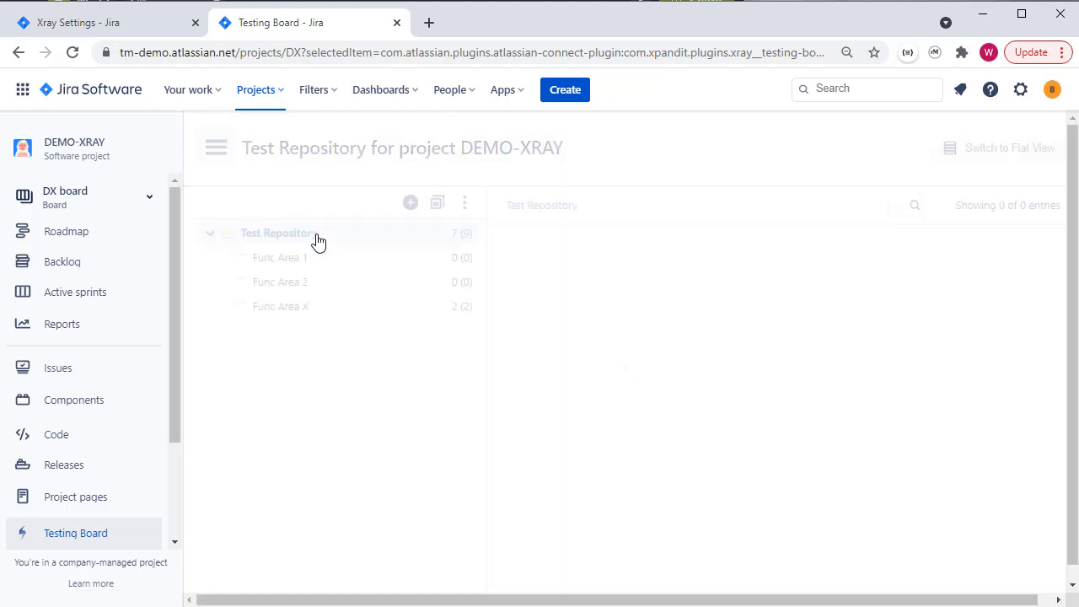
click(316, 238)
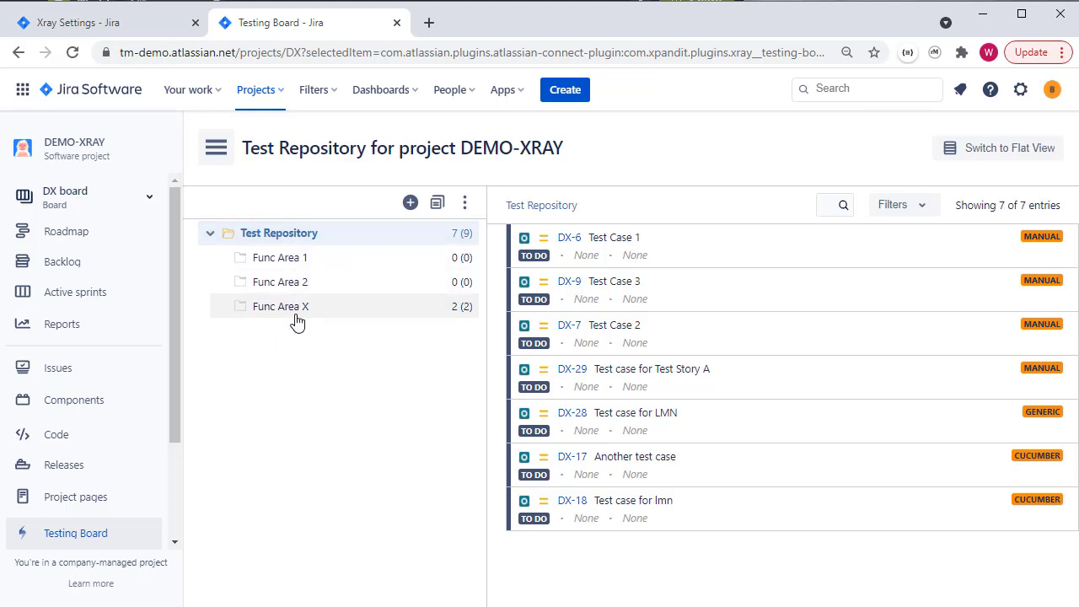
Open Test Case 1 (DX-6) in a new browser tab and add the new label LabelA to it.
right_click(565, 243)
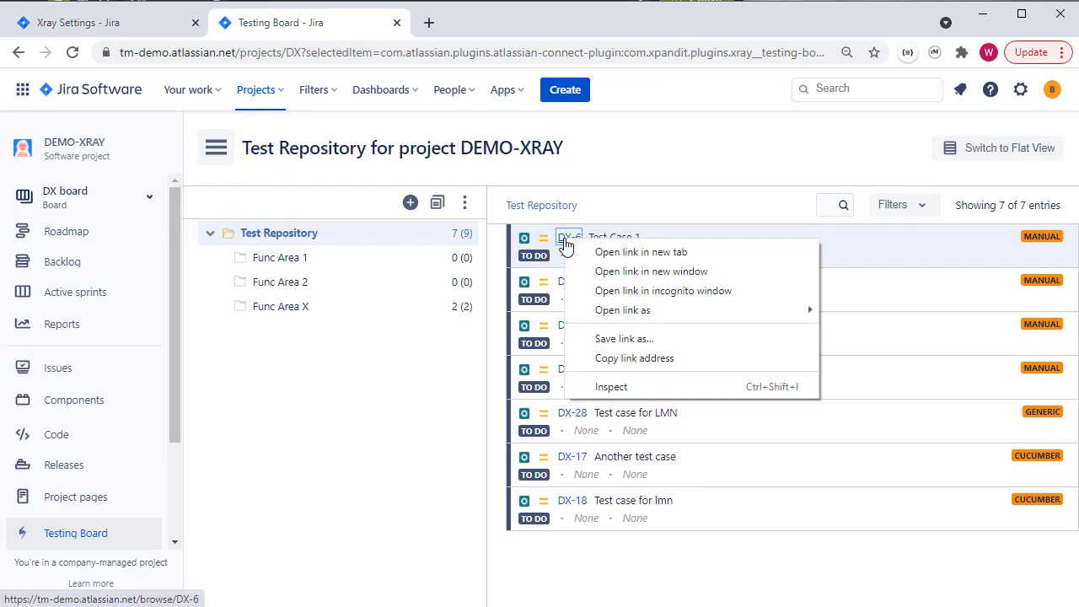
click(582, 252)
click(496, 31)
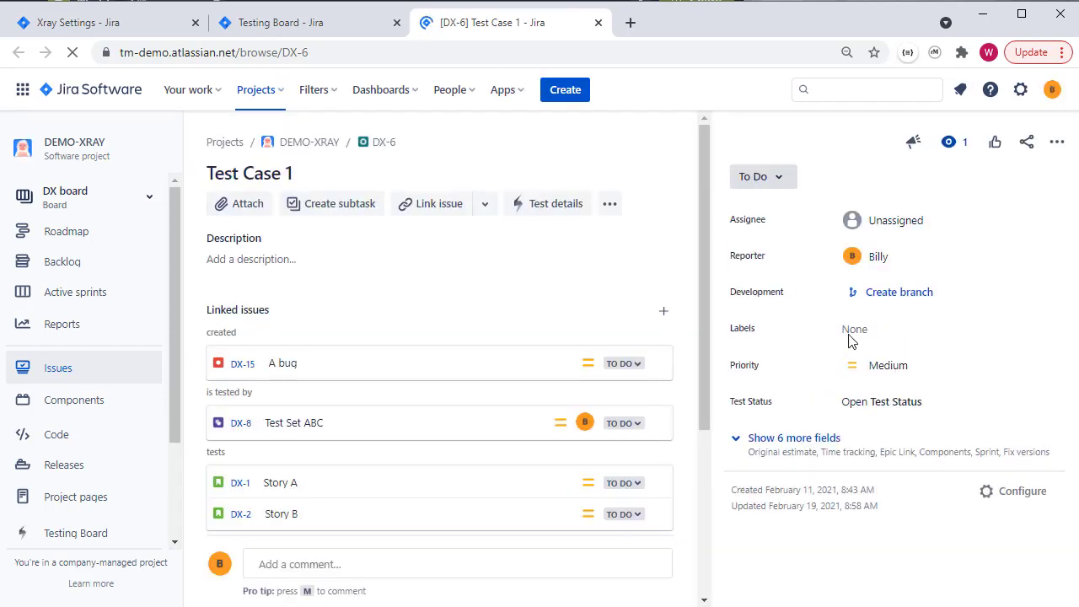
click(853, 330)
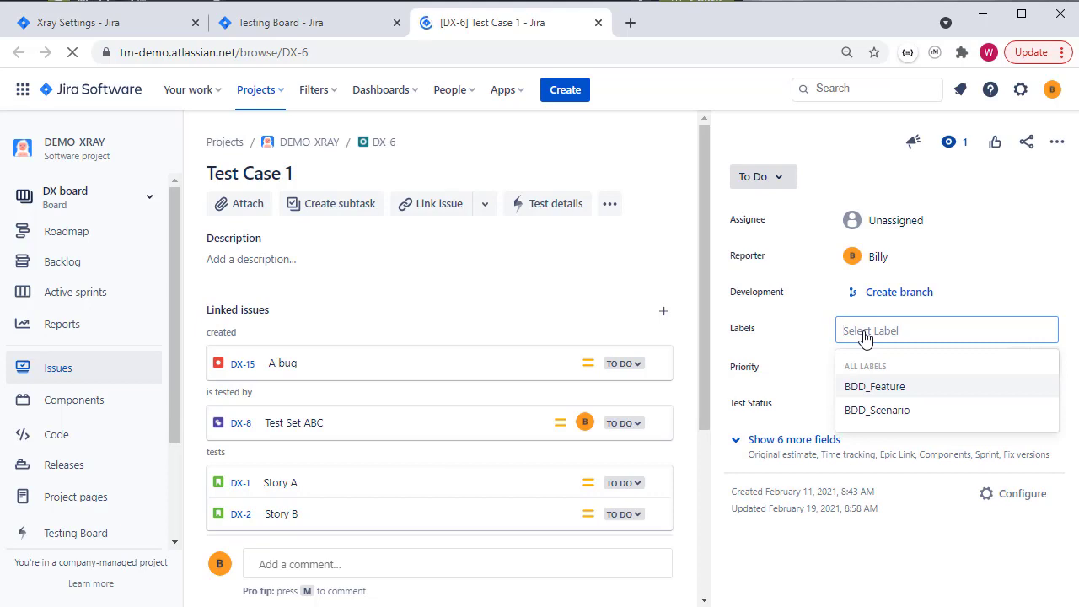
text(LabelA)
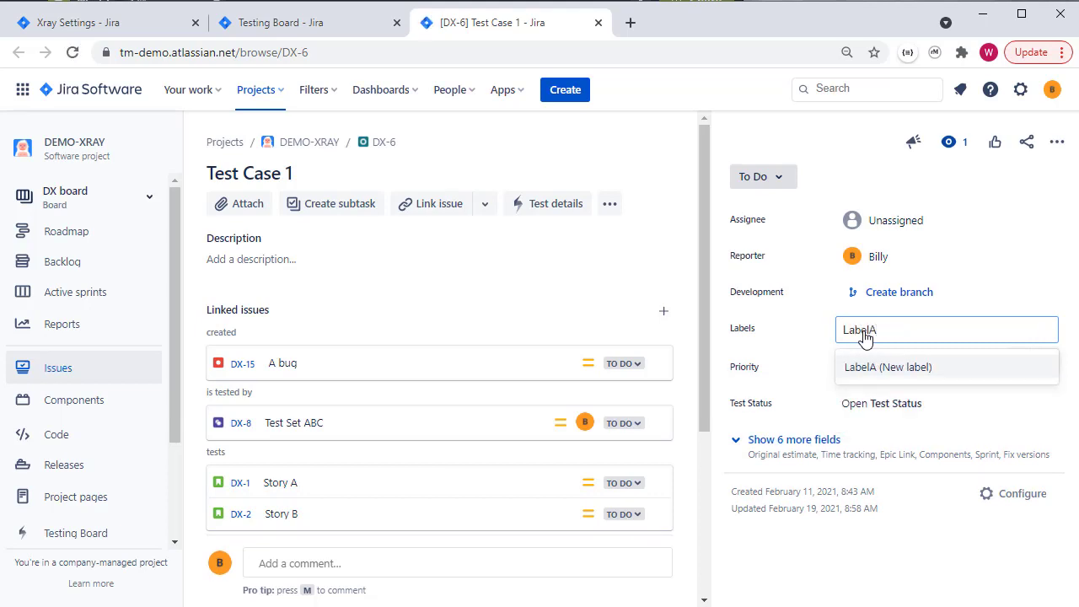
key(Return)
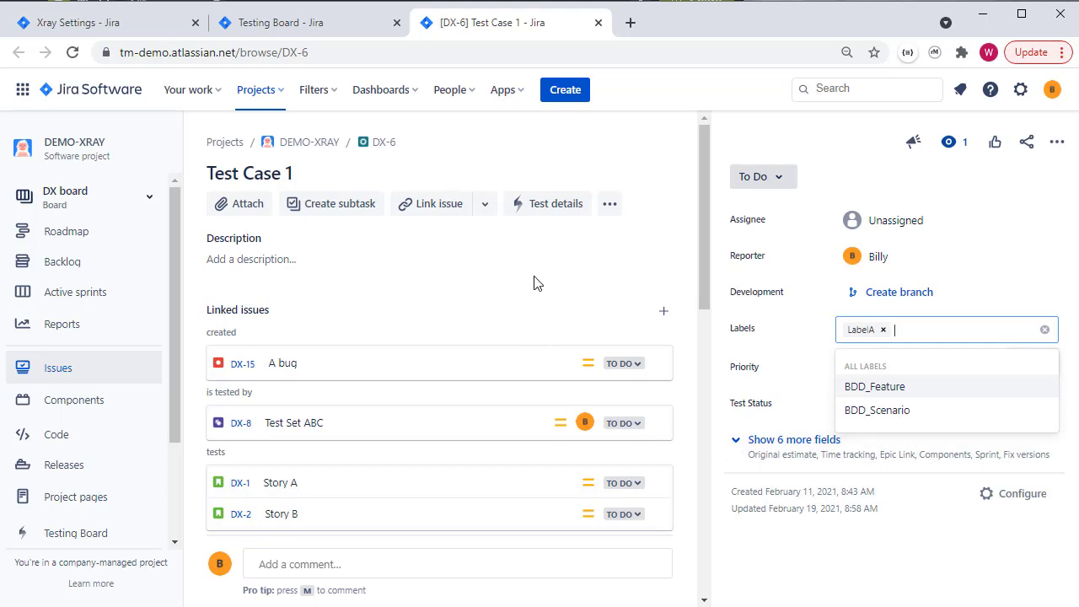
click(707, 255)
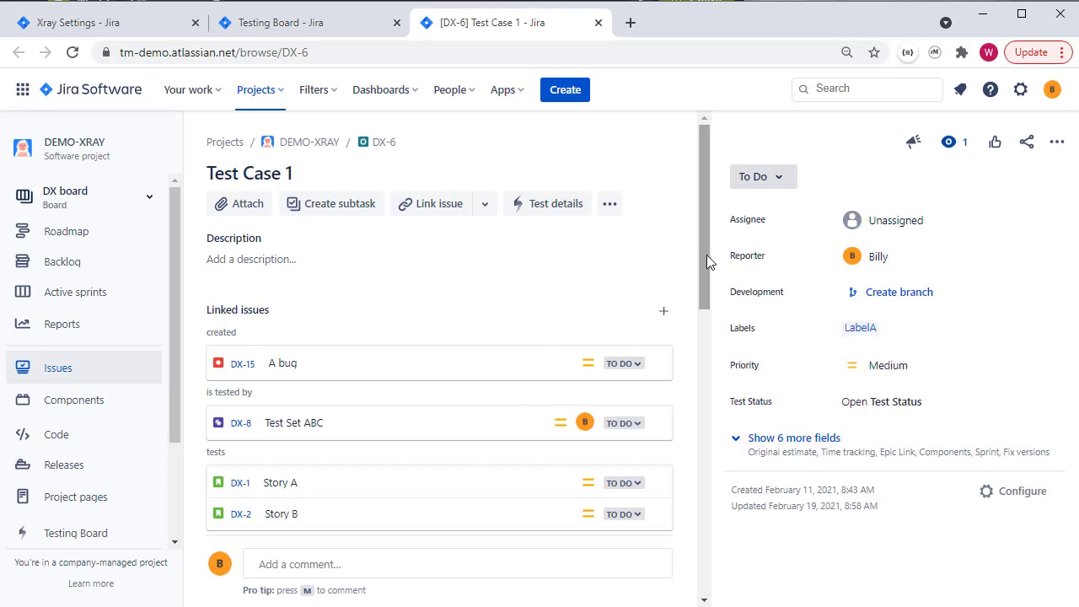
Expand Test Case 1's additional fields and try to set its component to Database.
click(739, 440)
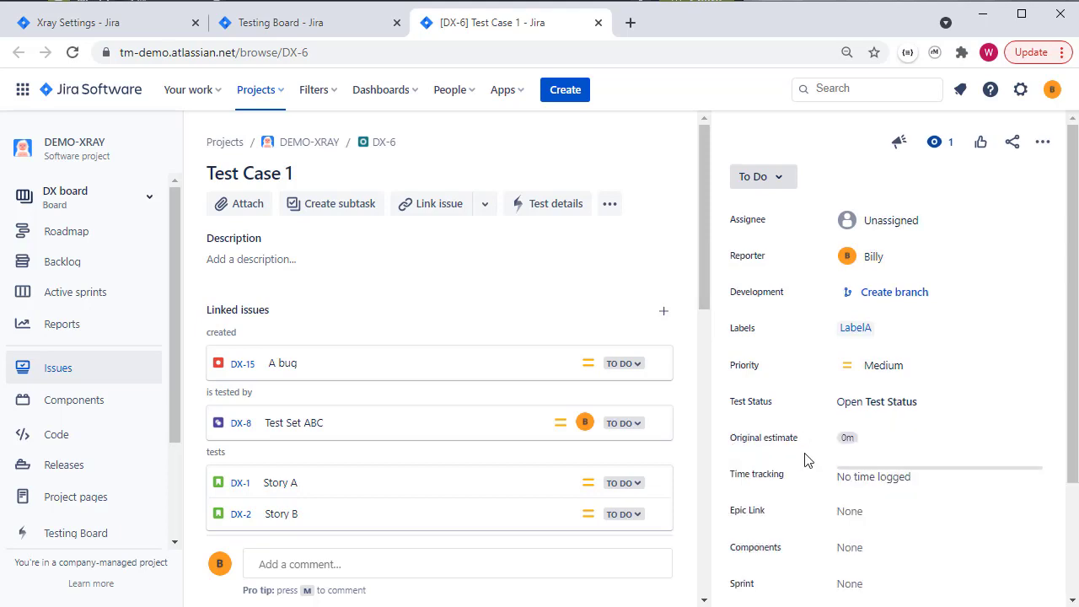
scroll(805, 459, down, 2)
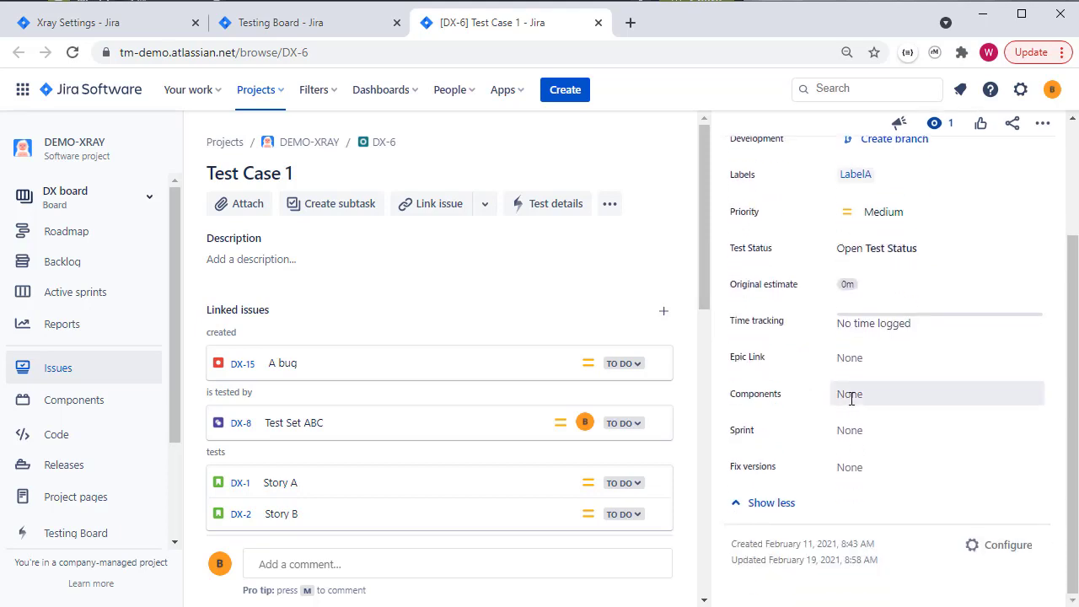
click(851, 399)
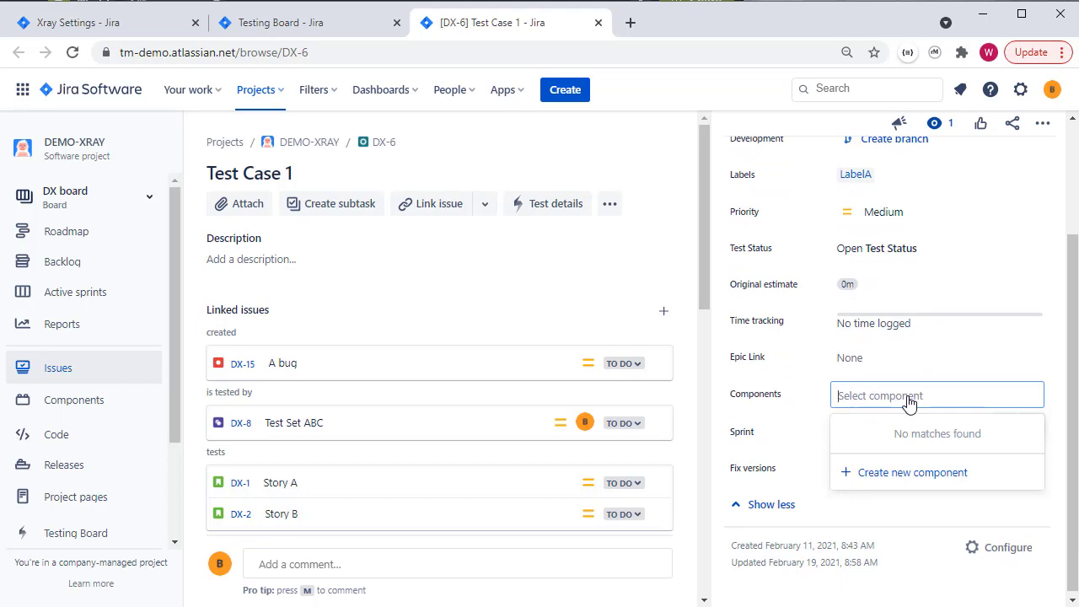
text(Da)
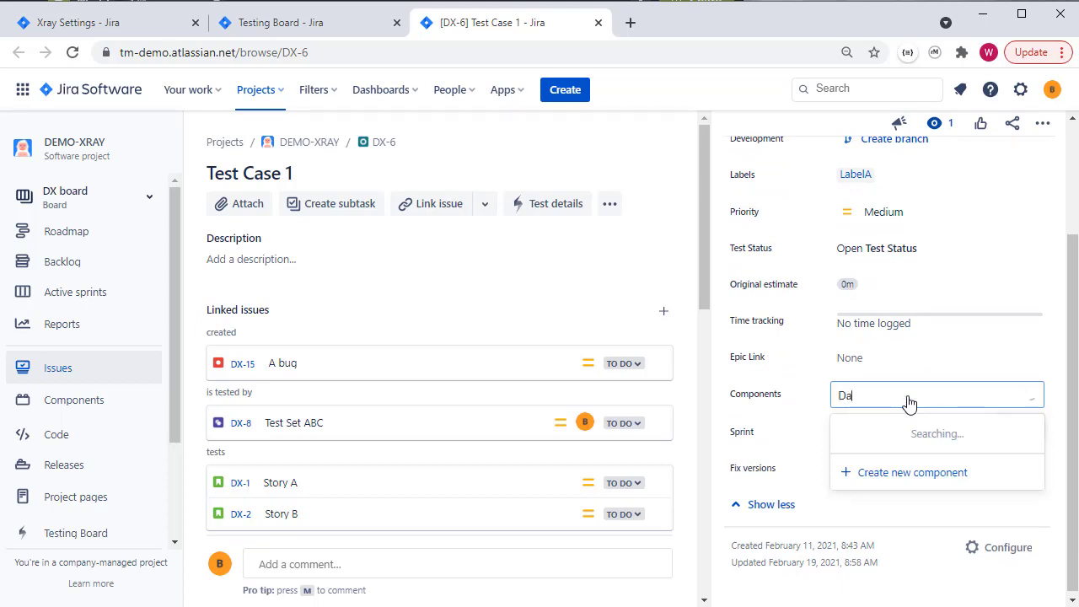
text(tabase)
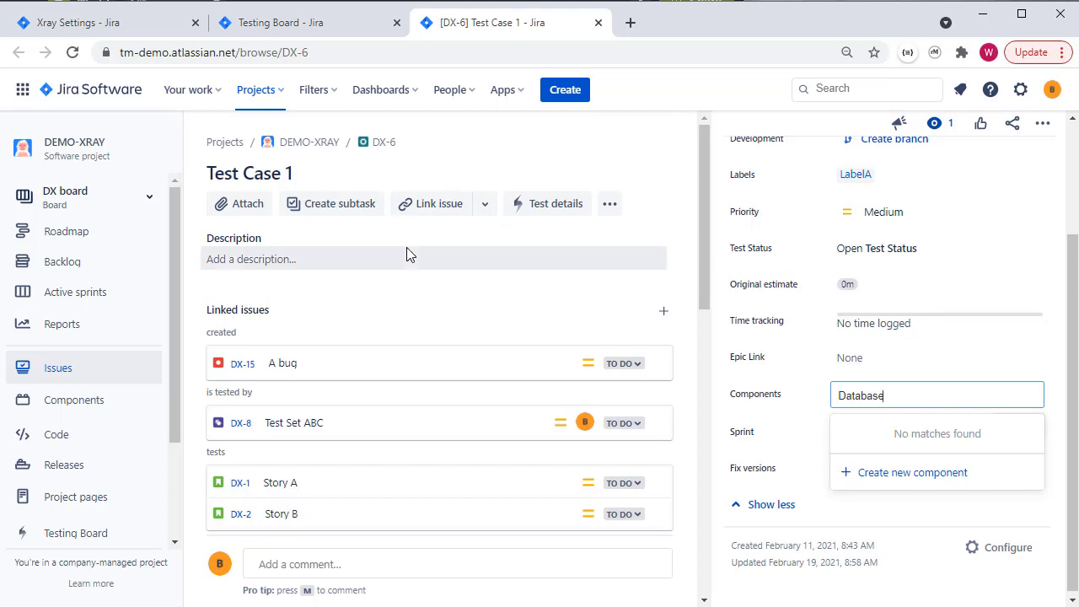
scroll(414, 287, down, 4)
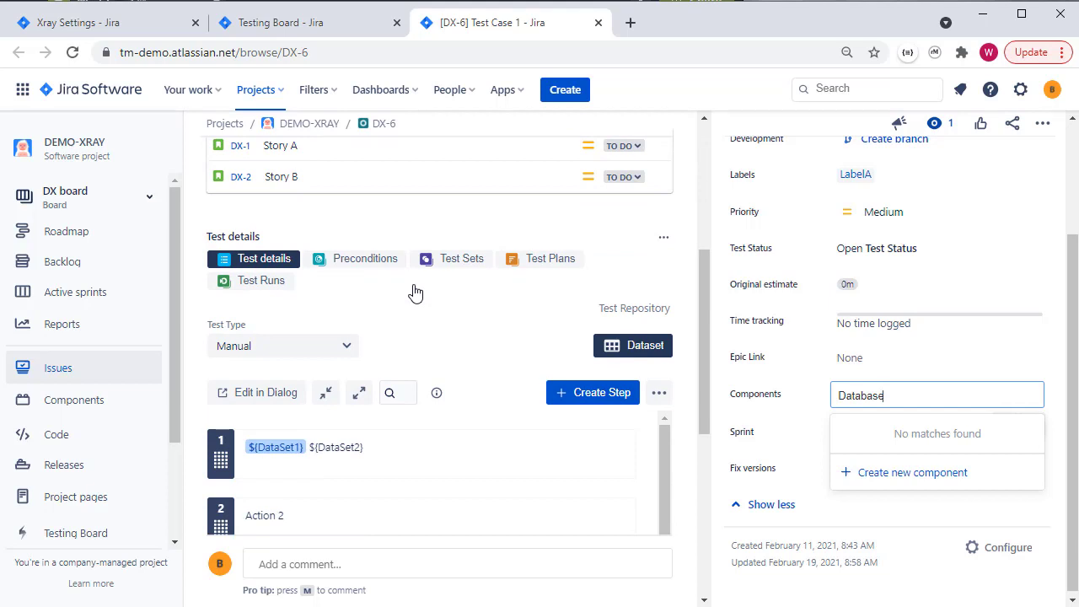
click(414, 290)
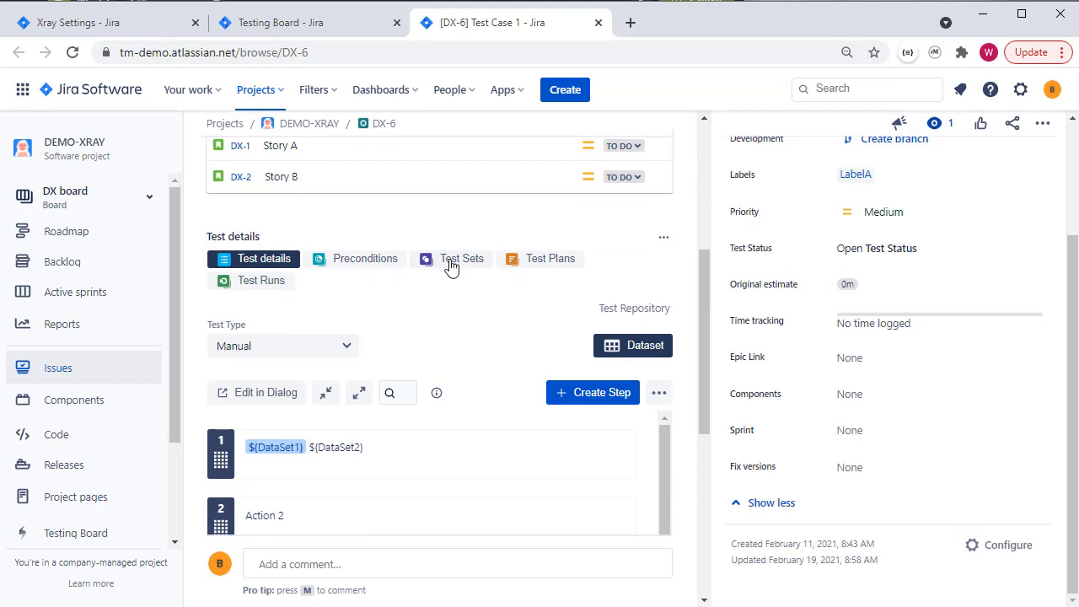
View the test sets of Test Case 1 and compare them with the folders of the project's Test Repository.
click(450, 262)
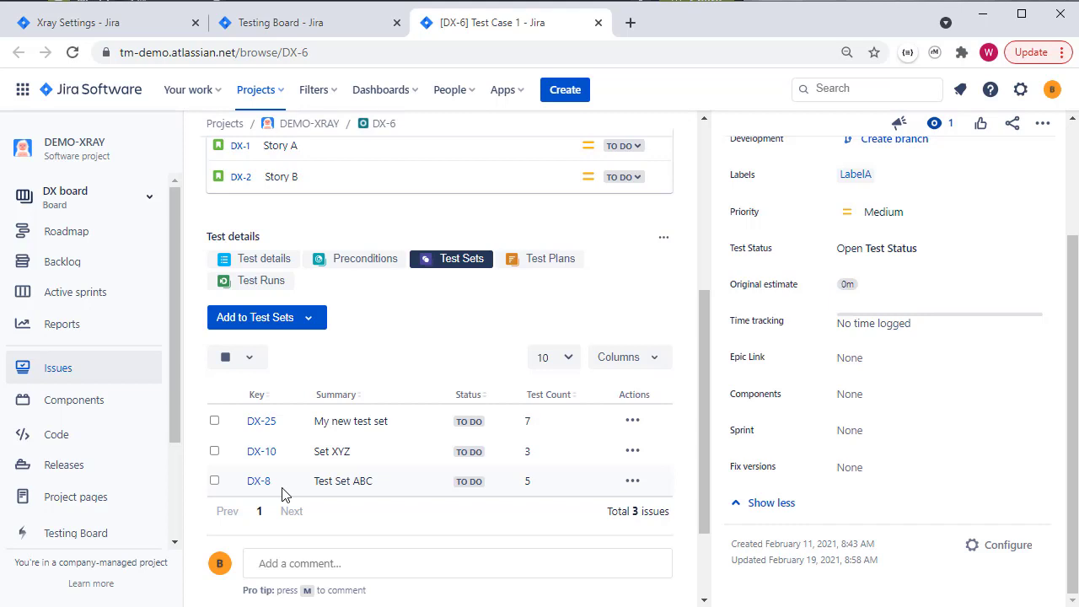
click(291, 24)
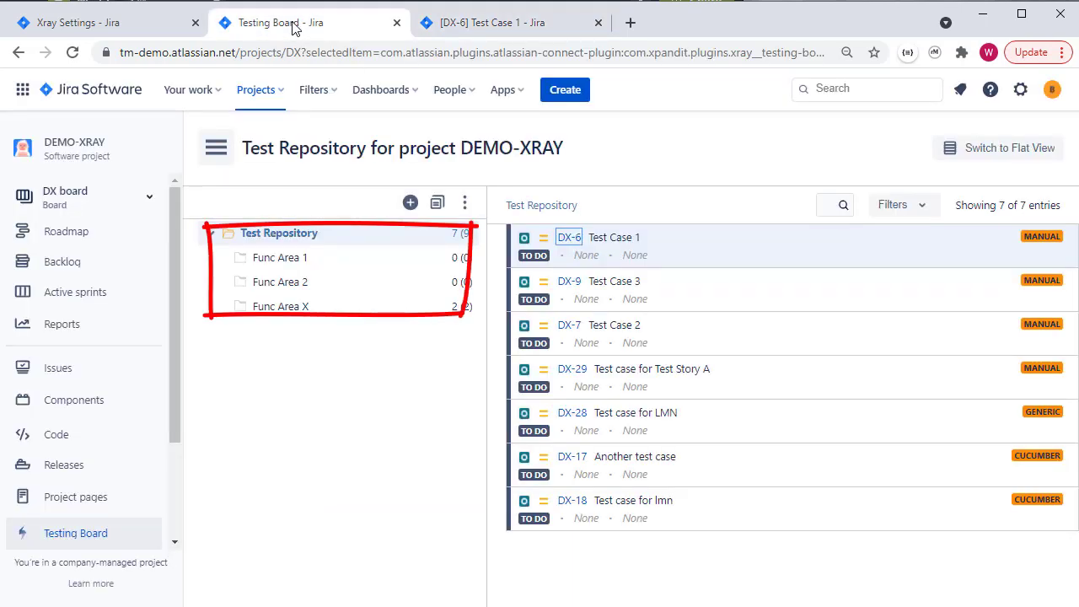
click(446, 30)
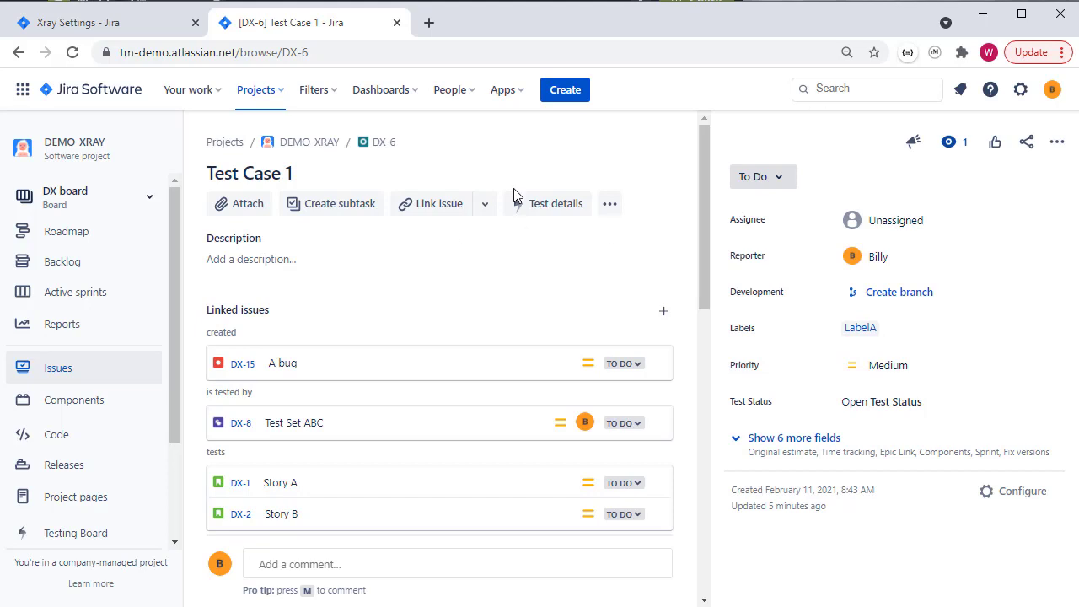
Switch Test Case 1 to the old issue view and calculate its test status for the Latest scope.
click(1055, 140)
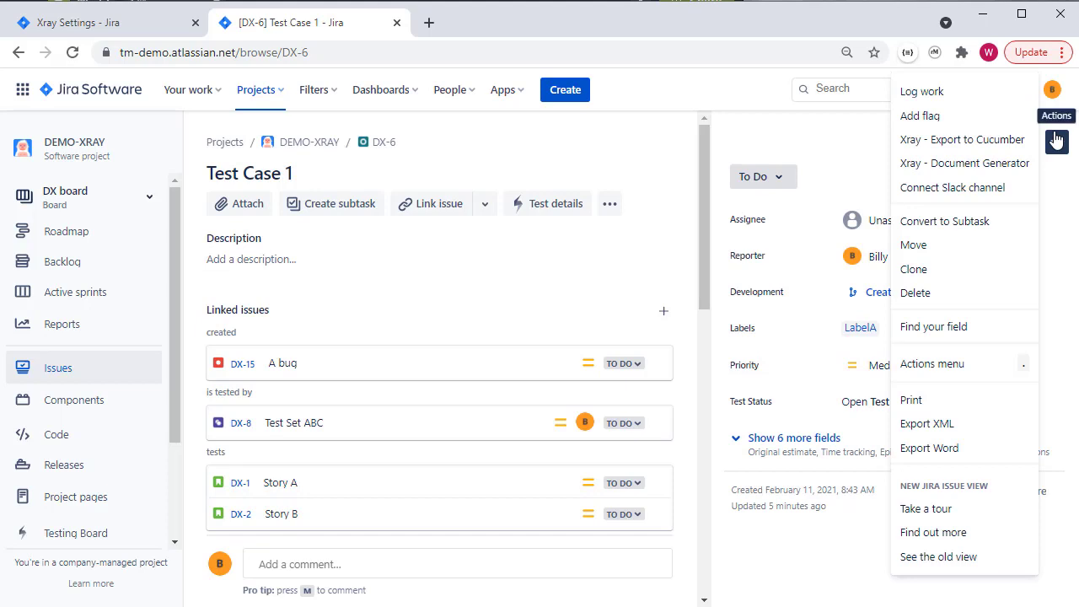
click(962, 560)
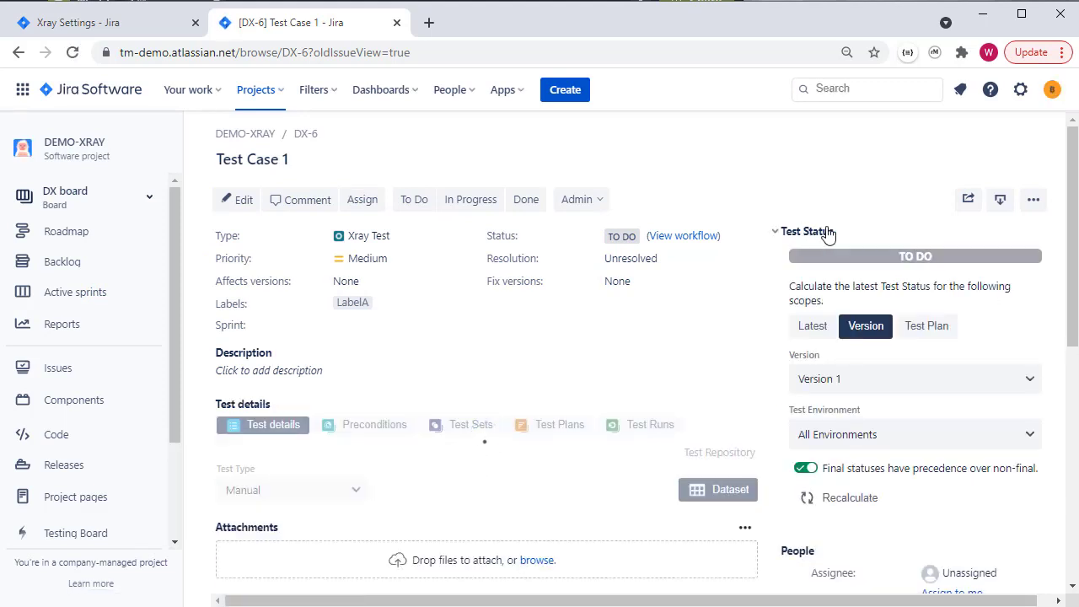
click(812, 329)
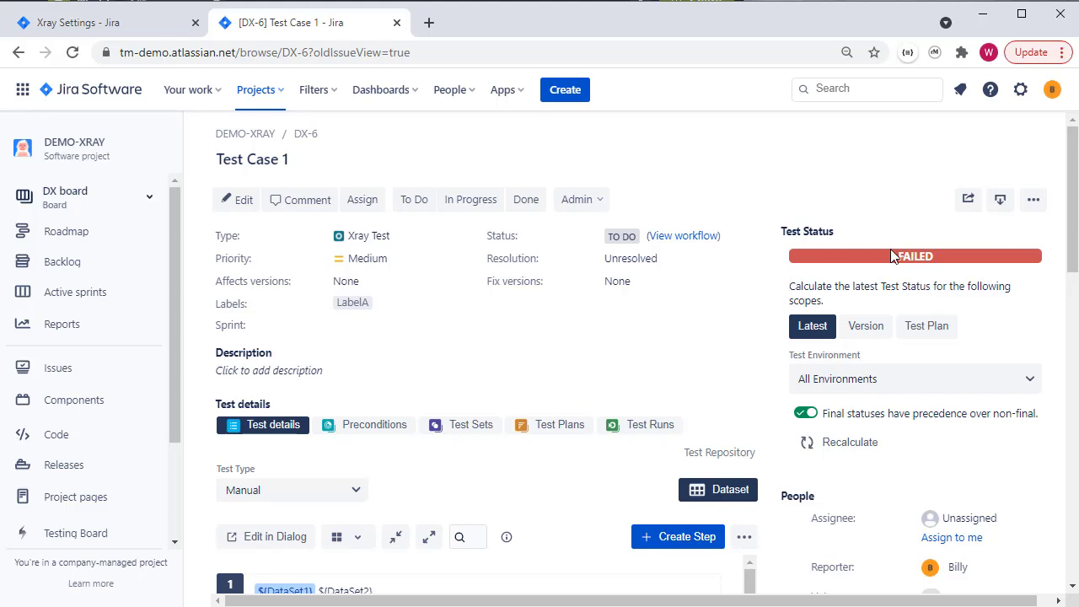
Calculate Test Case 1's test status for Version 2 and for test plan DX-11.
click(877, 333)
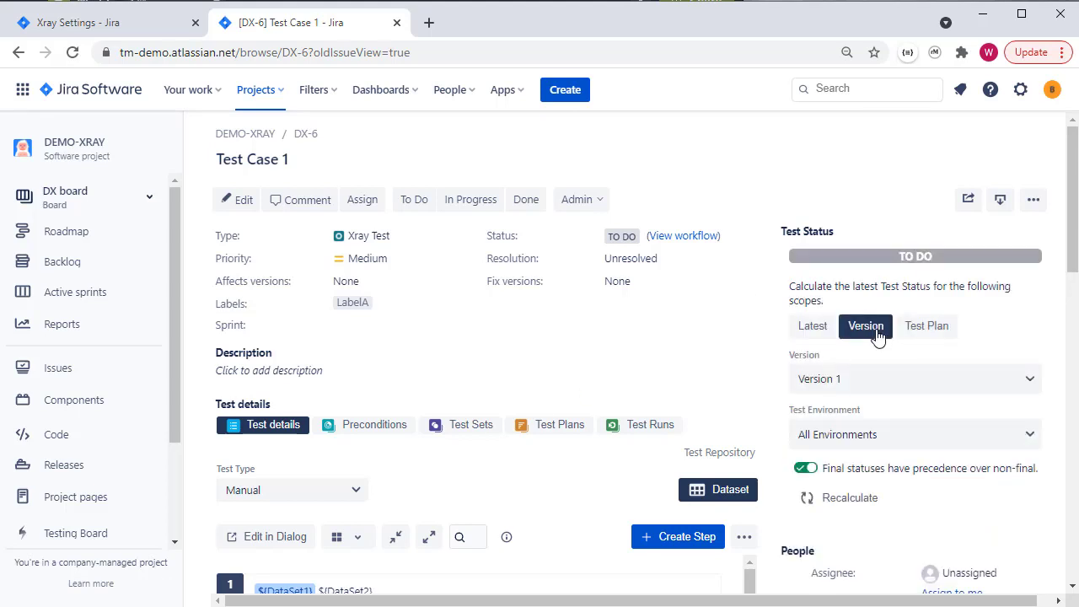
click(882, 386)
click(862, 498)
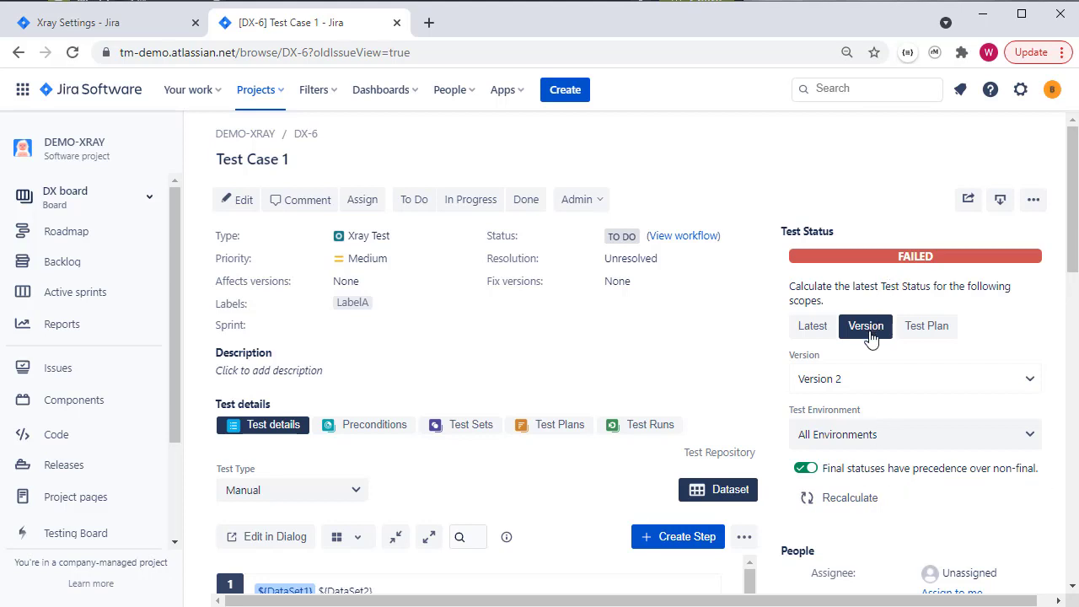
click(925, 329)
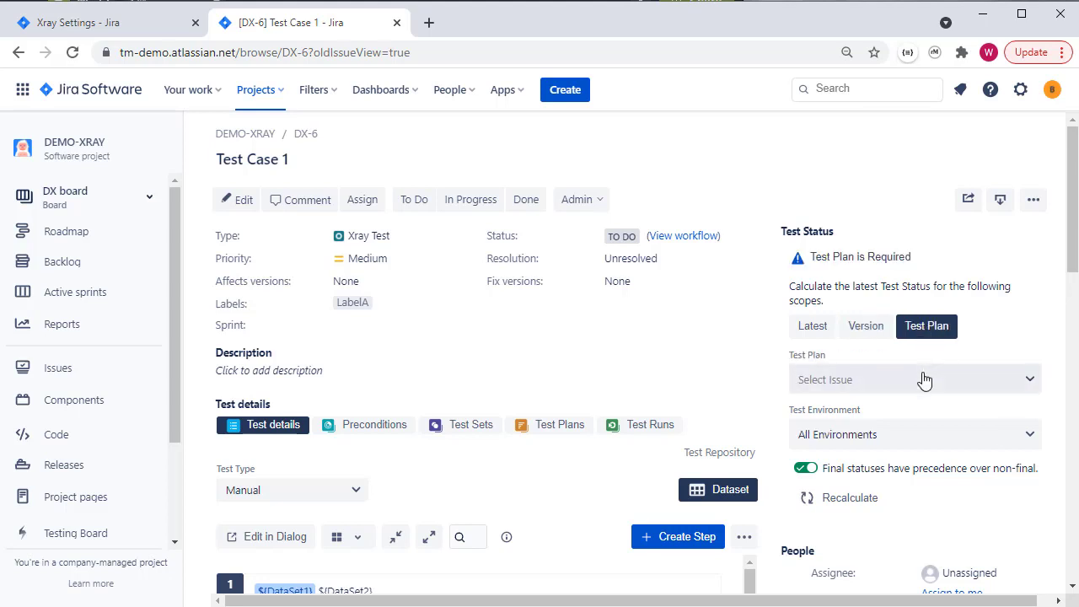
click(923, 379)
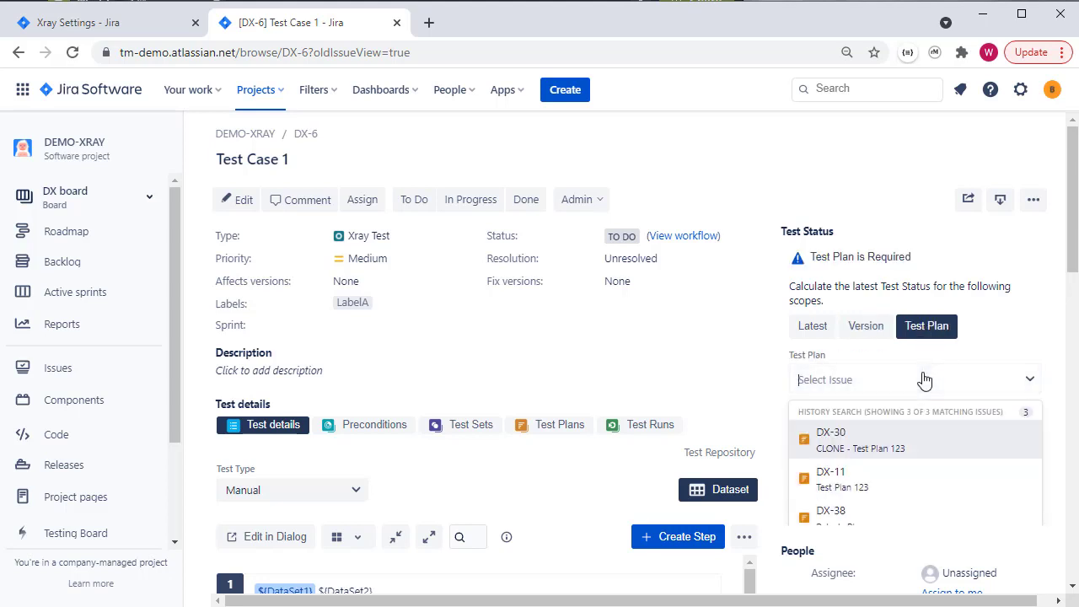
click(862, 492)
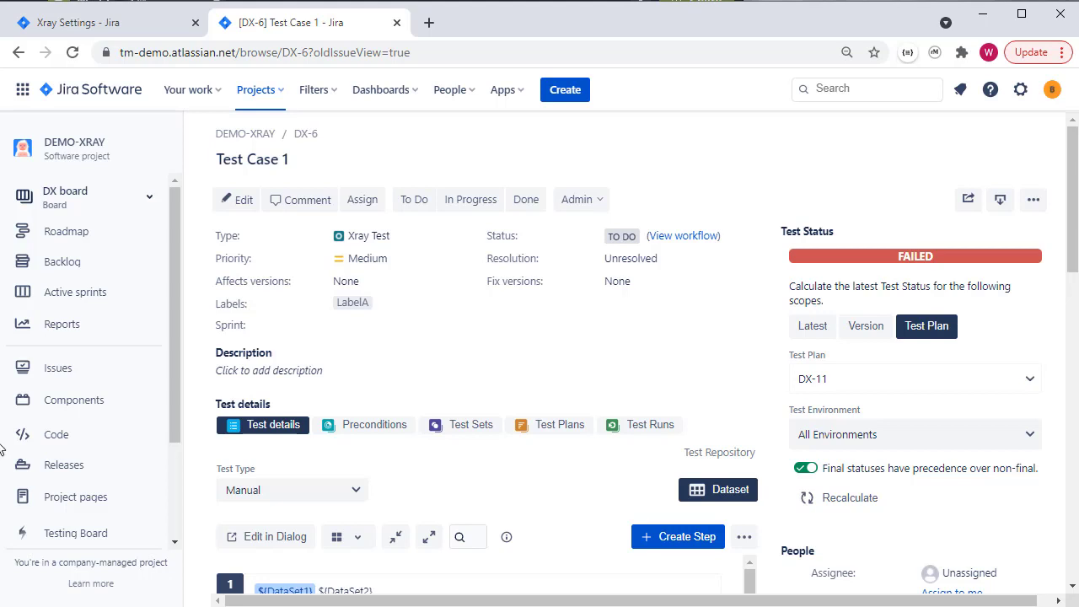
Open the project's Testing Board in a new browser tab and go to its Test Coverage report.
right_click(72, 536)
click(102, 549)
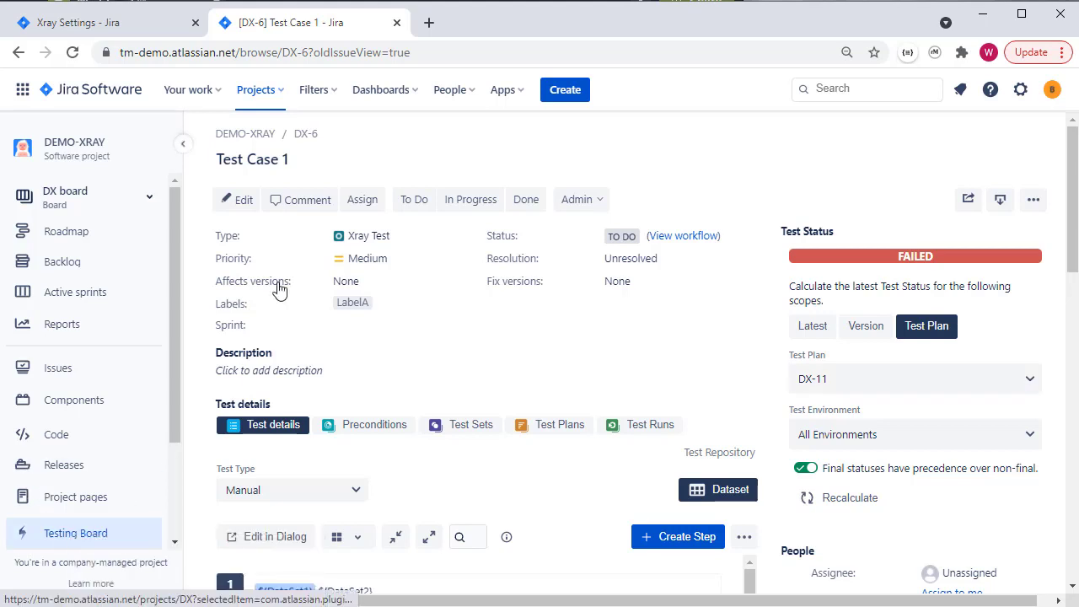
click(475, 23)
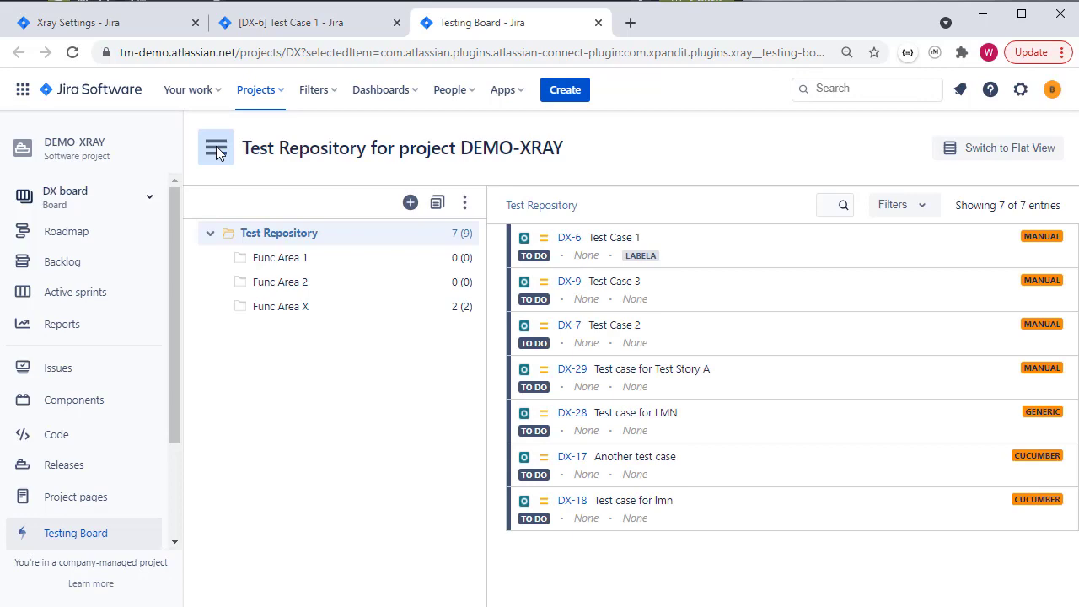
click(216, 146)
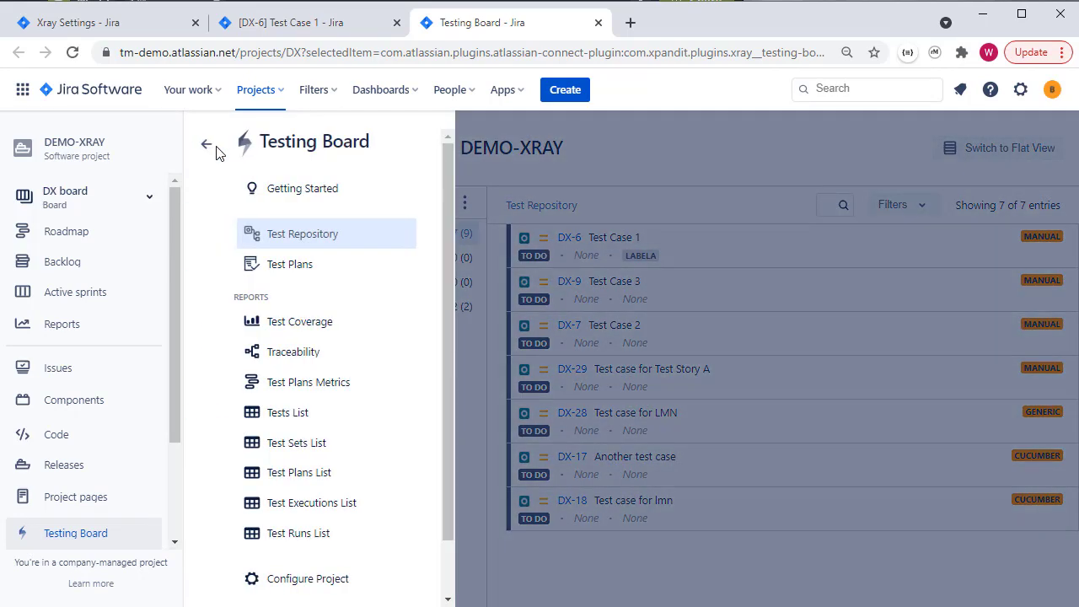
click(319, 329)
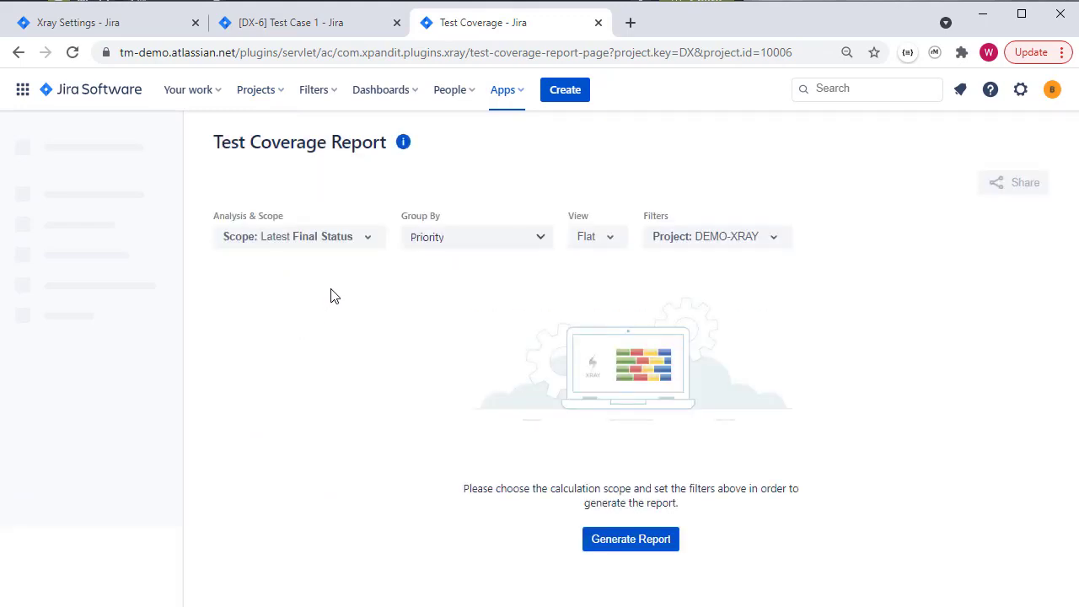
Set the coverage report's analysis scope to Version 2 of DEMO-XRAY and generate the report.
click(360, 239)
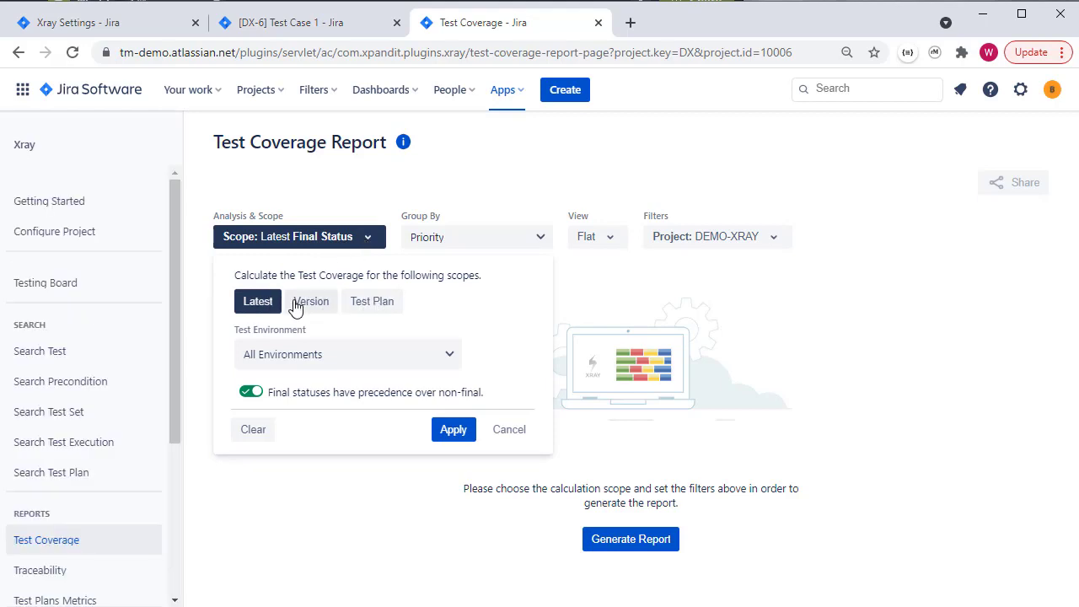
click(321, 311)
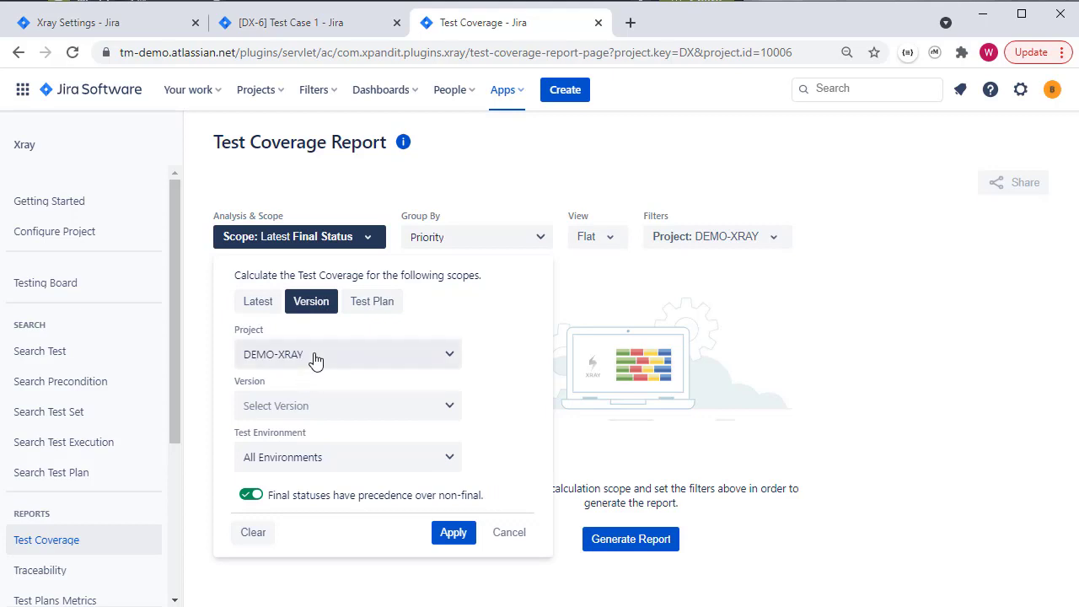
click(312, 408)
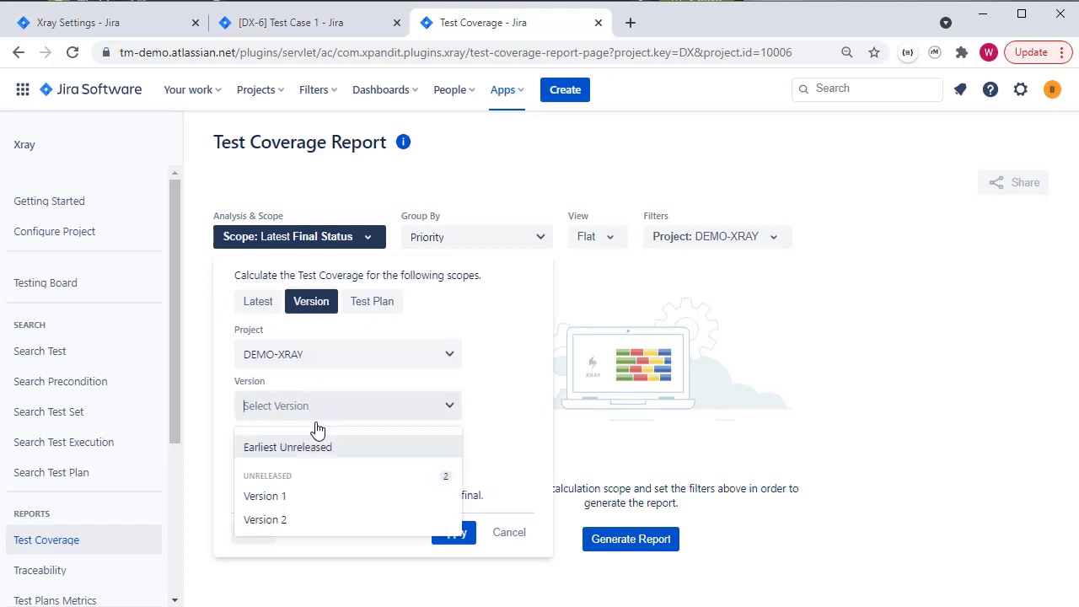
click(305, 519)
click(464, 533)
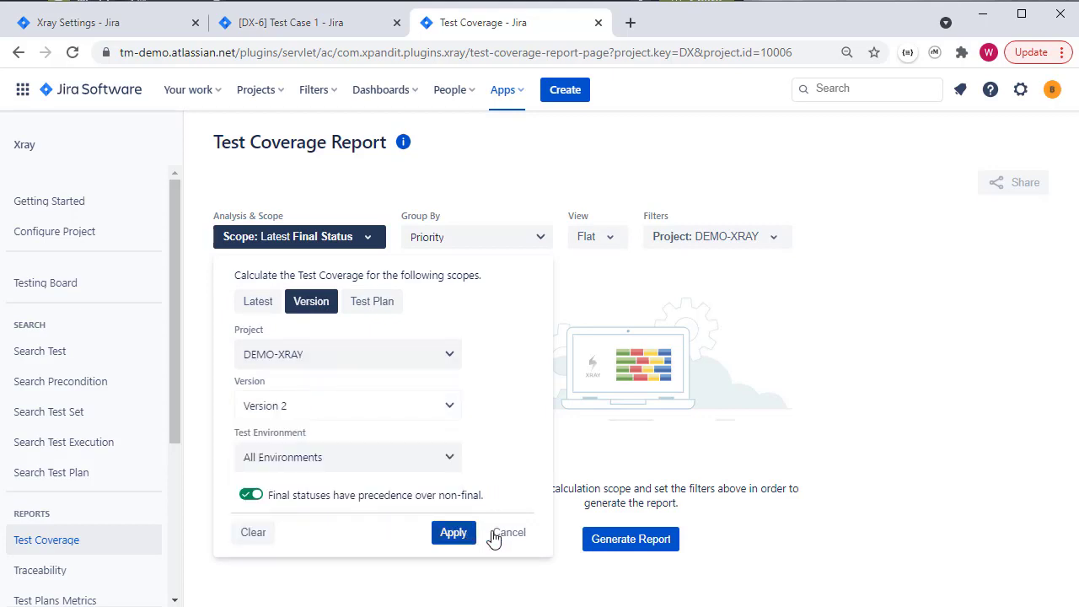
click(633, 539)
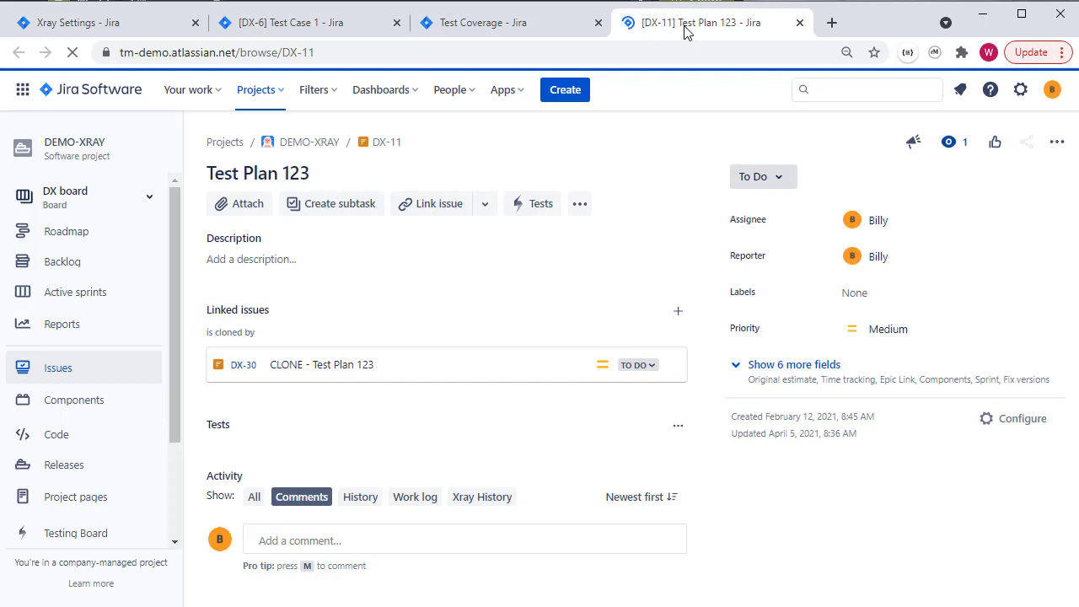
Create a planned test execution from Test Plan 123 that includes only the tests with status FAILED.
scroll(428, 222, down, 3)
click(430, 218)
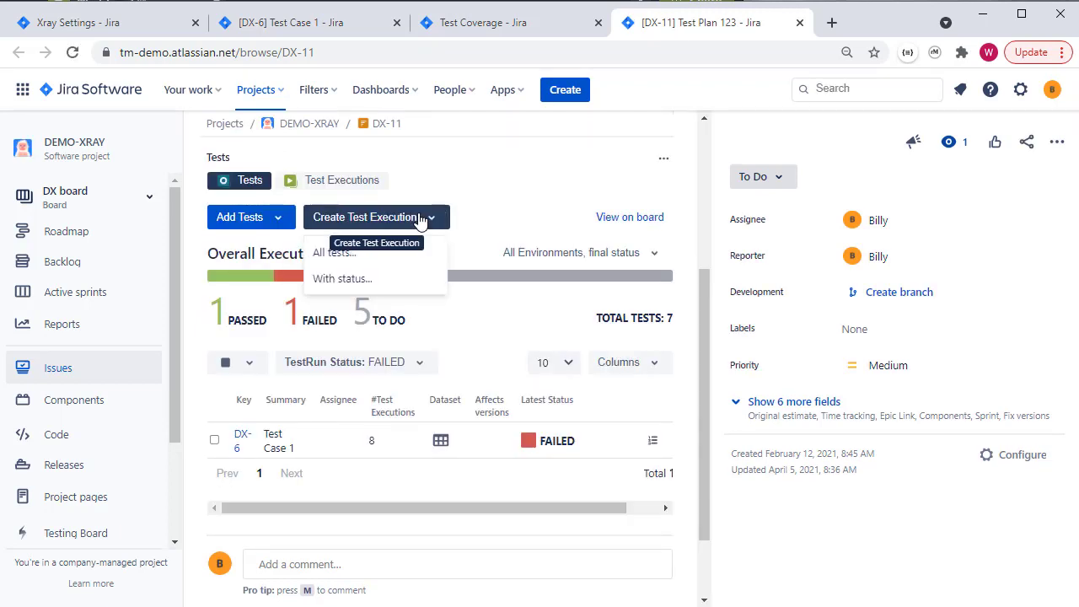
click(355, 279)
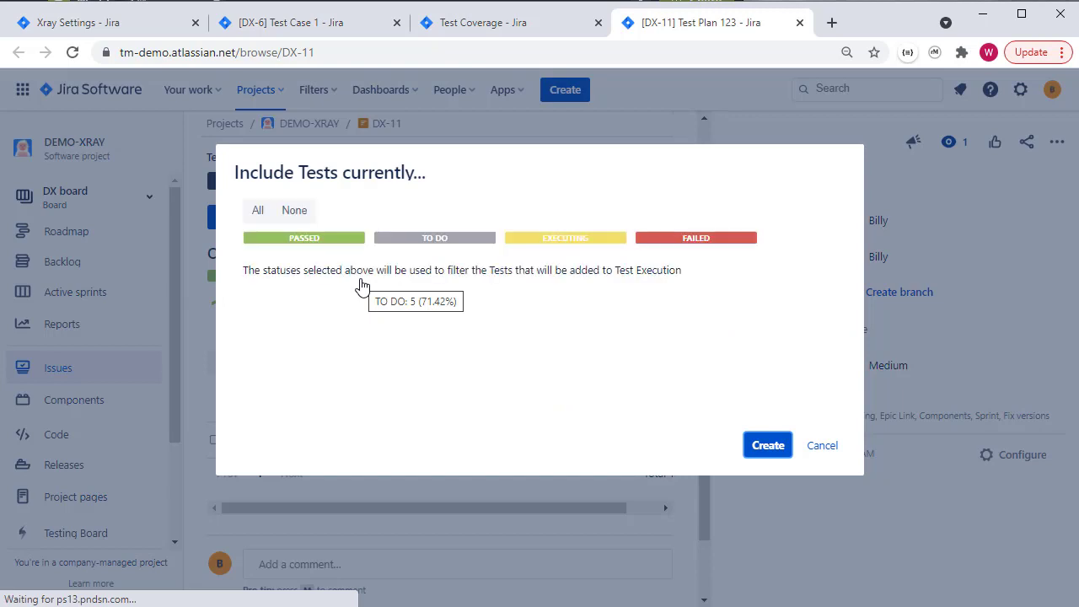
click(693, 241)
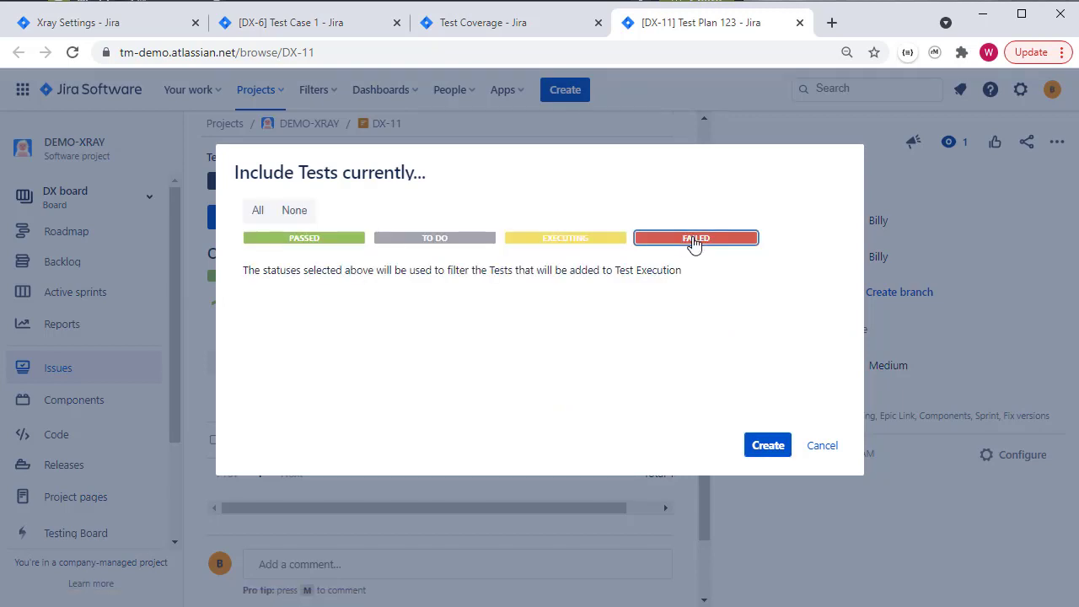
click(763, 445)
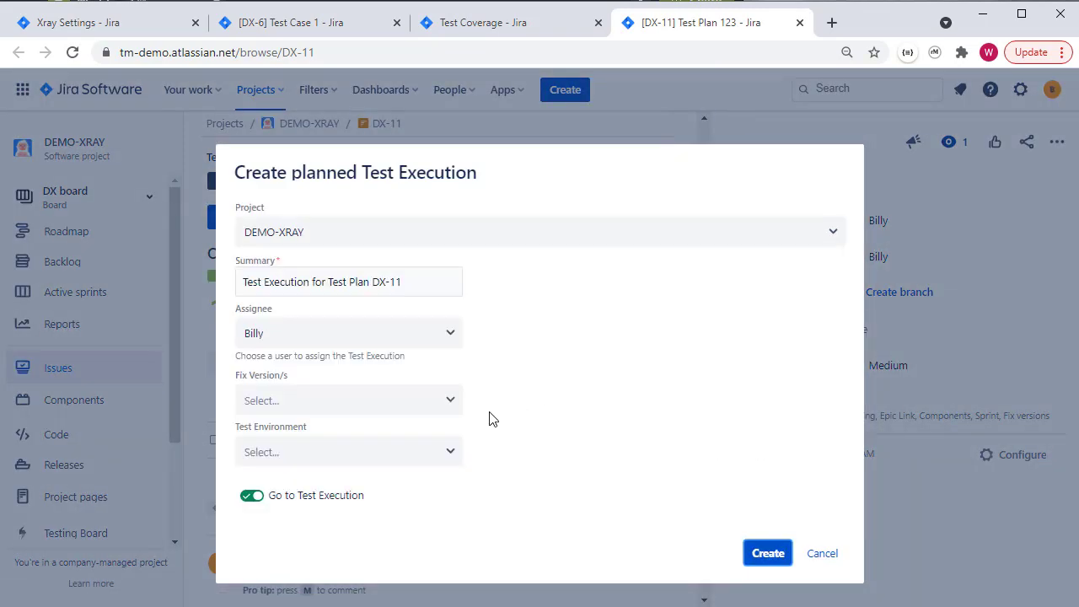
click(768, 554)
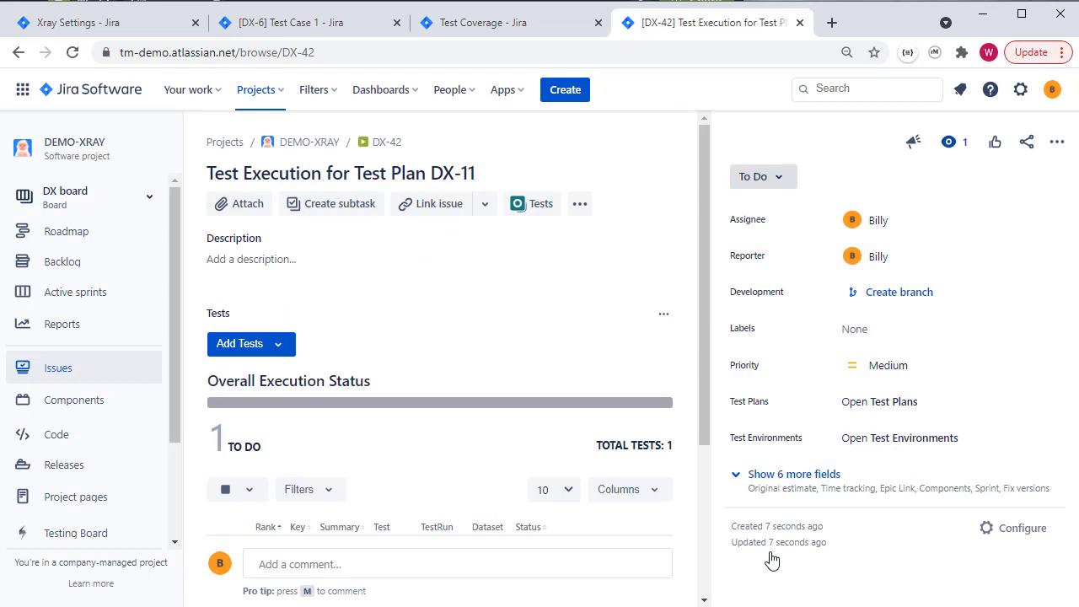
Open Test Case 1's run in the new test execution and set its execution status to PASSED.
scroll(596, 452, down, 2)
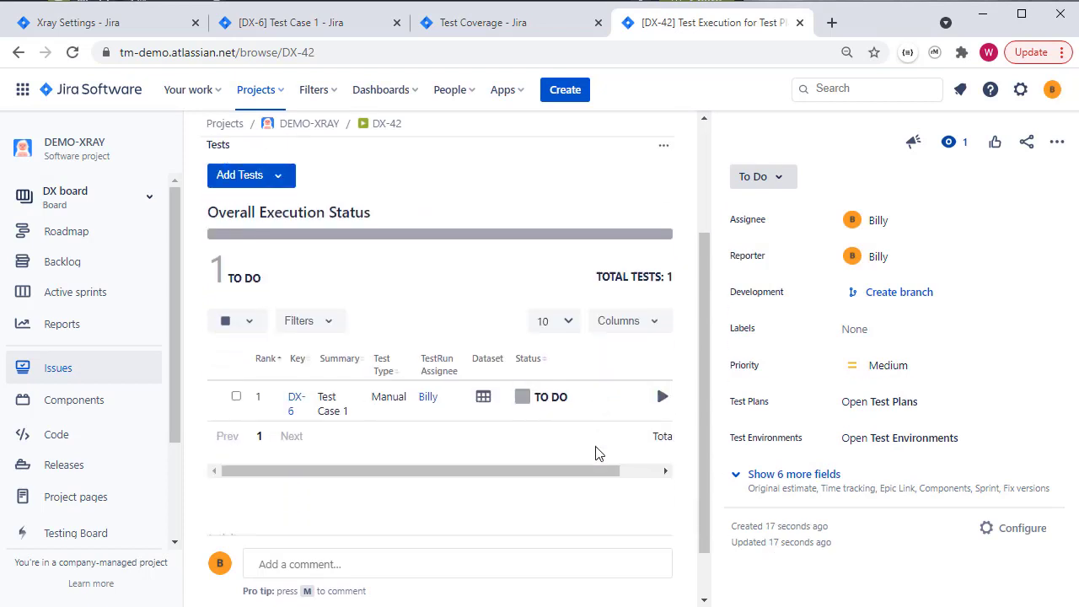
click(662, 405)
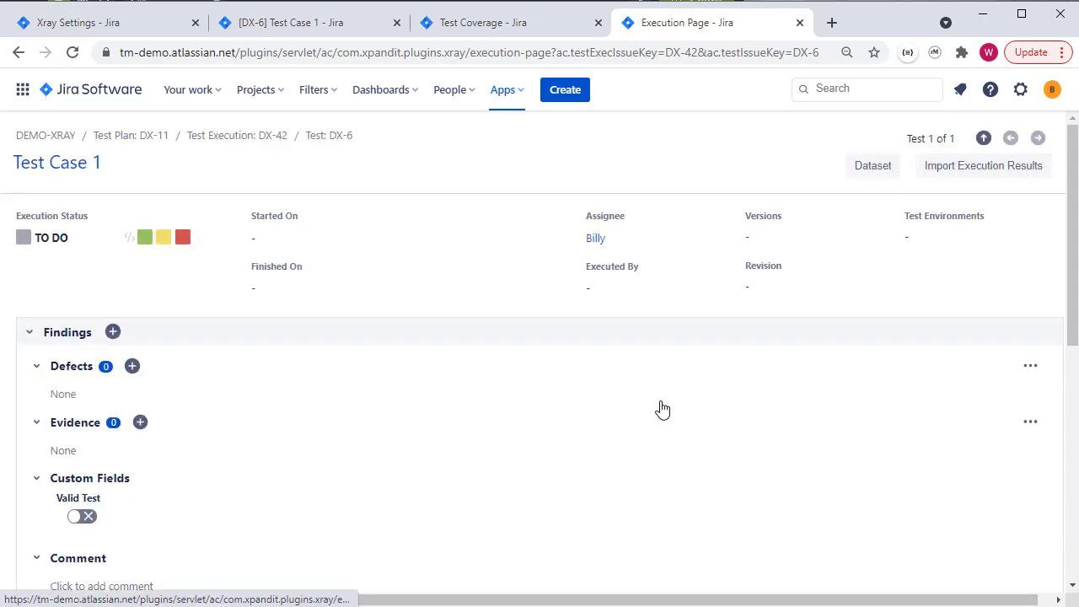
click(146, 239)
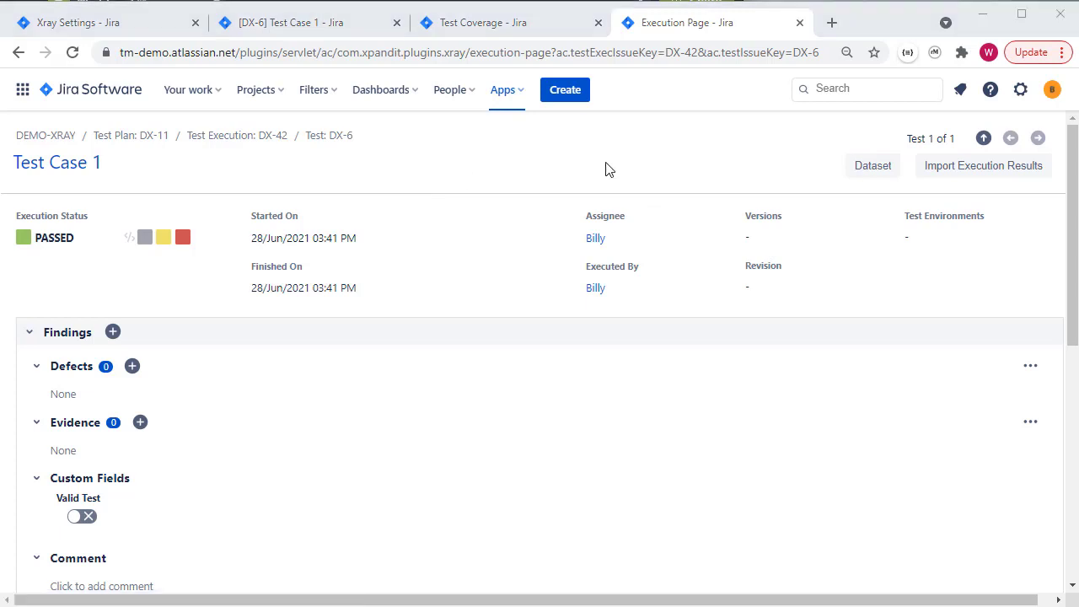
Open docs.getxray.app/display/XRAY/Enhanced+querying+with+JQL in a new browser tab and examine the table of Xray JQL functions.
click(832, 23)
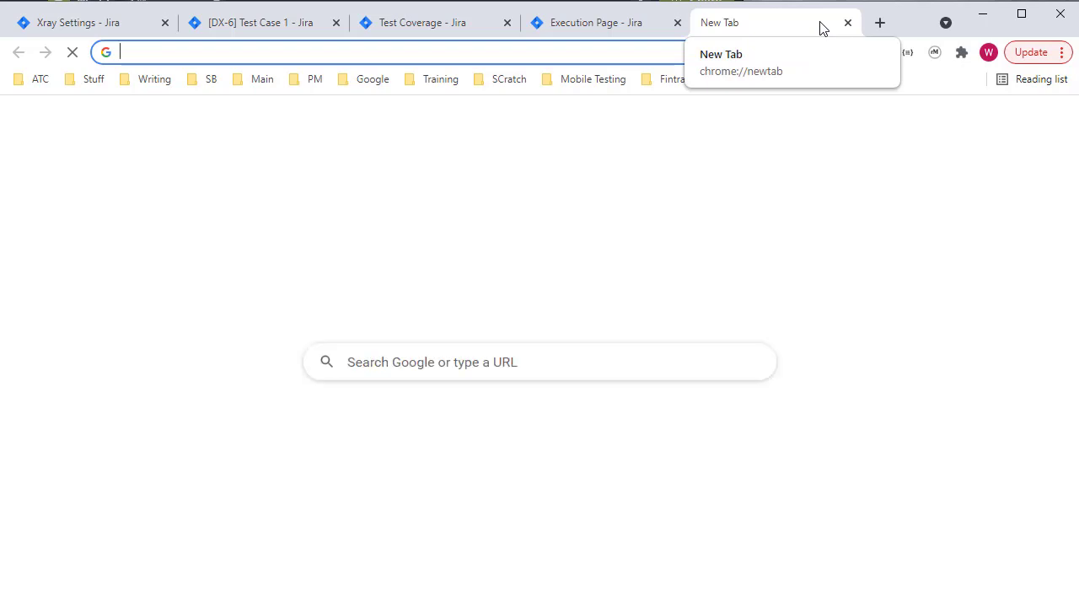
text(https://docs.getxray.app/display/XRAY/Enhanced+querying+with+JQL)
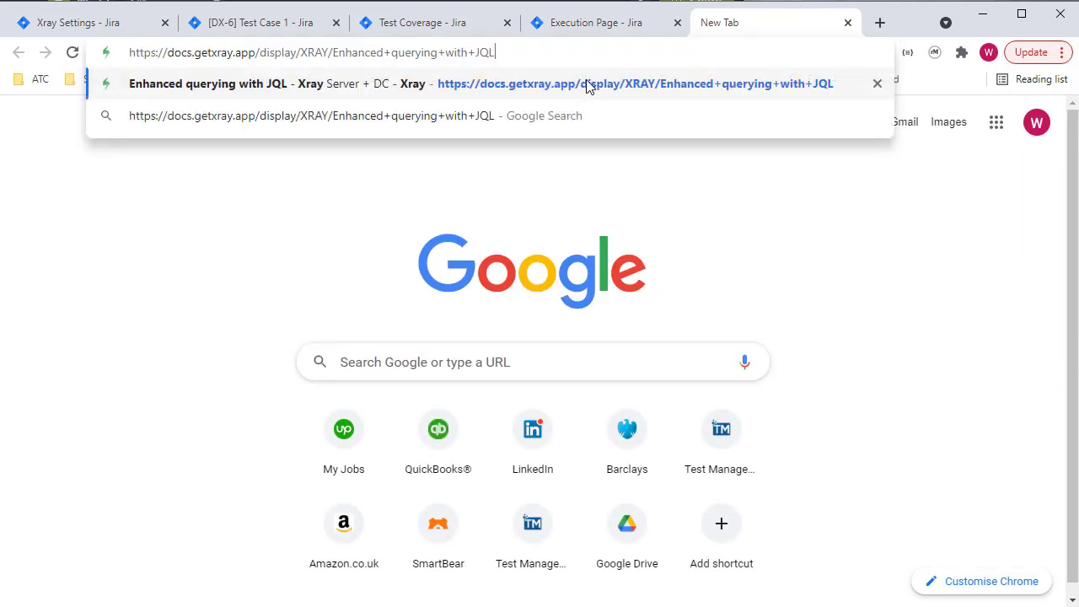
key(Return)
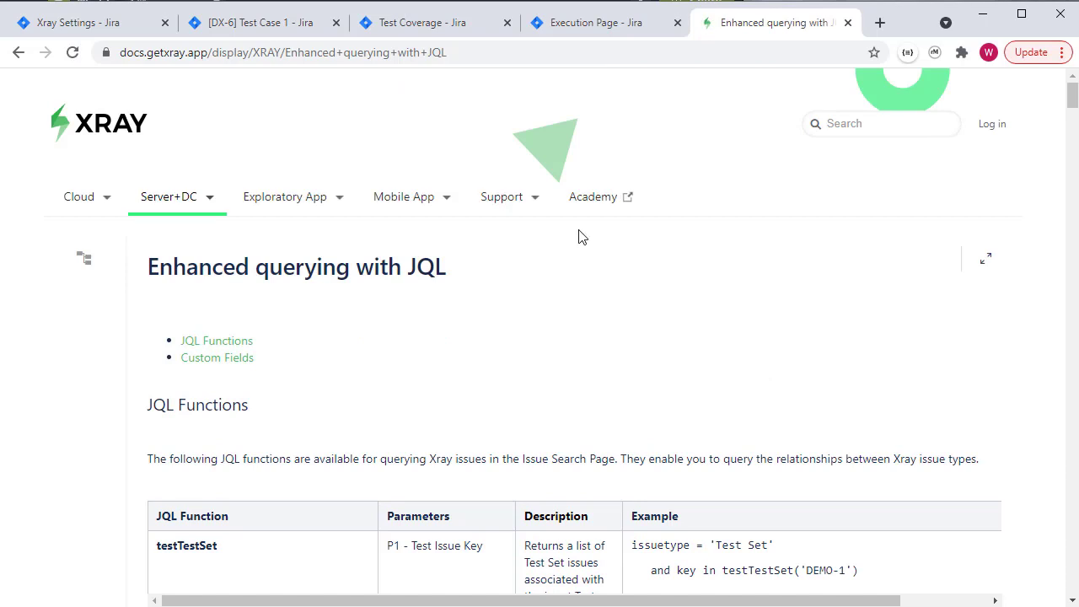
scroll(581, 261, down, 3)
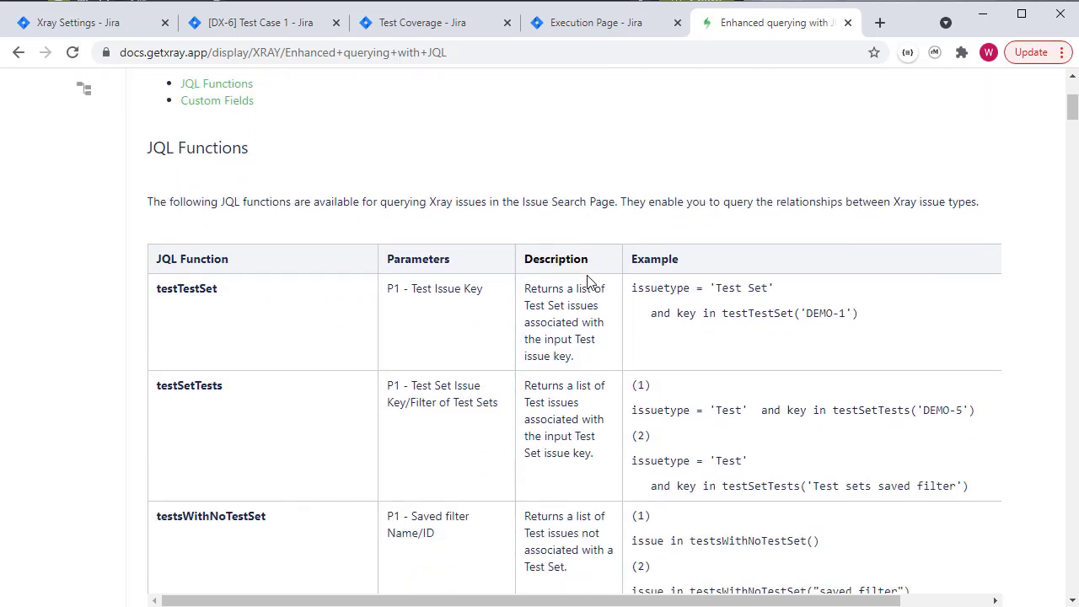
scroll(588, 280, down, 2)
scroll(588, 281, up, 1)
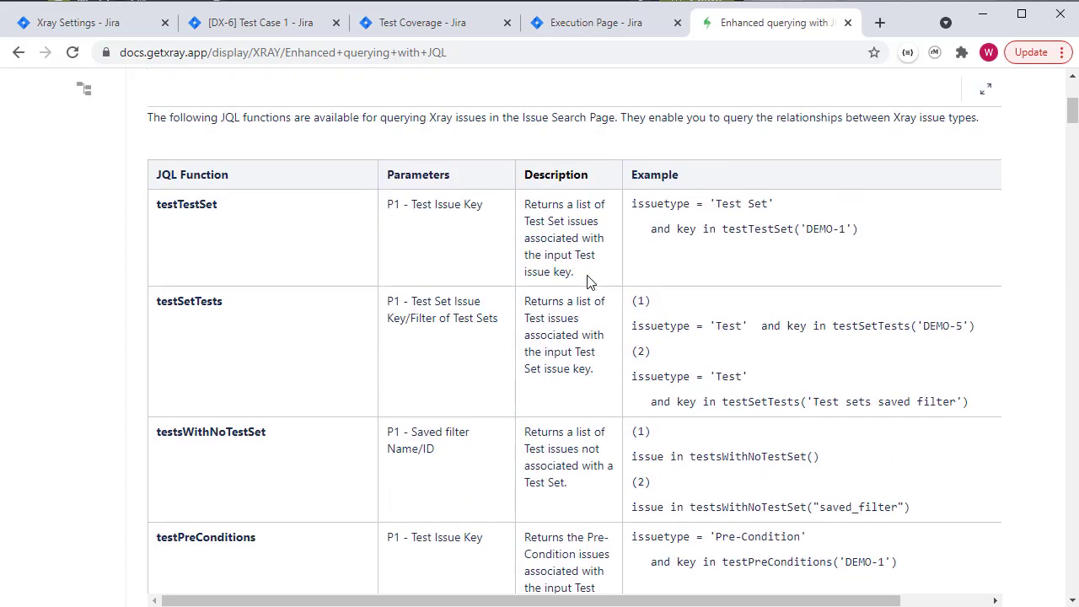
scroll(588, 281, down, 5)
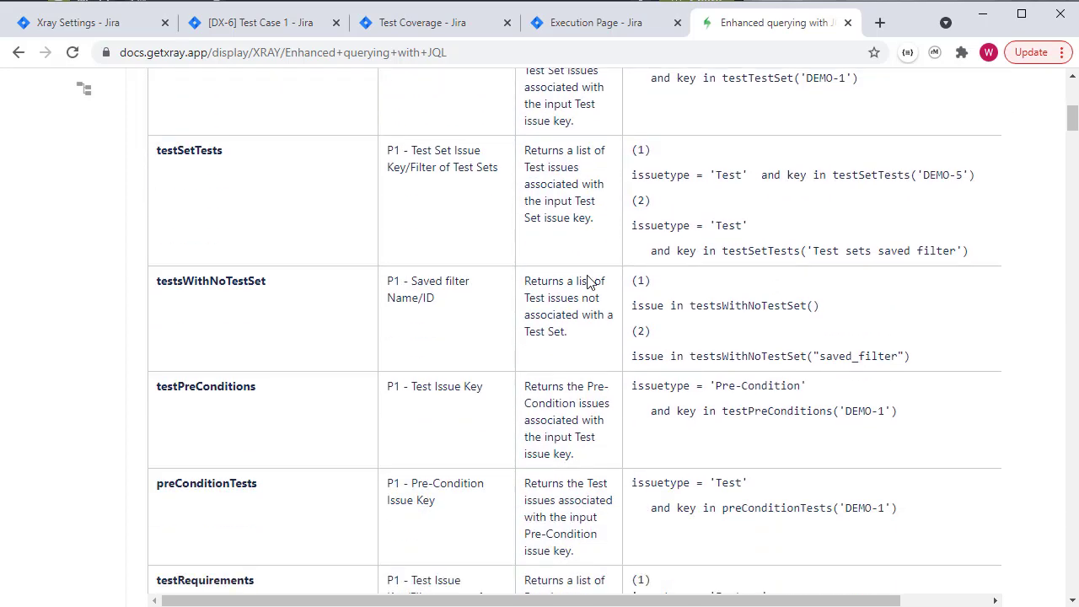
scroll(588, 281, down, 6)
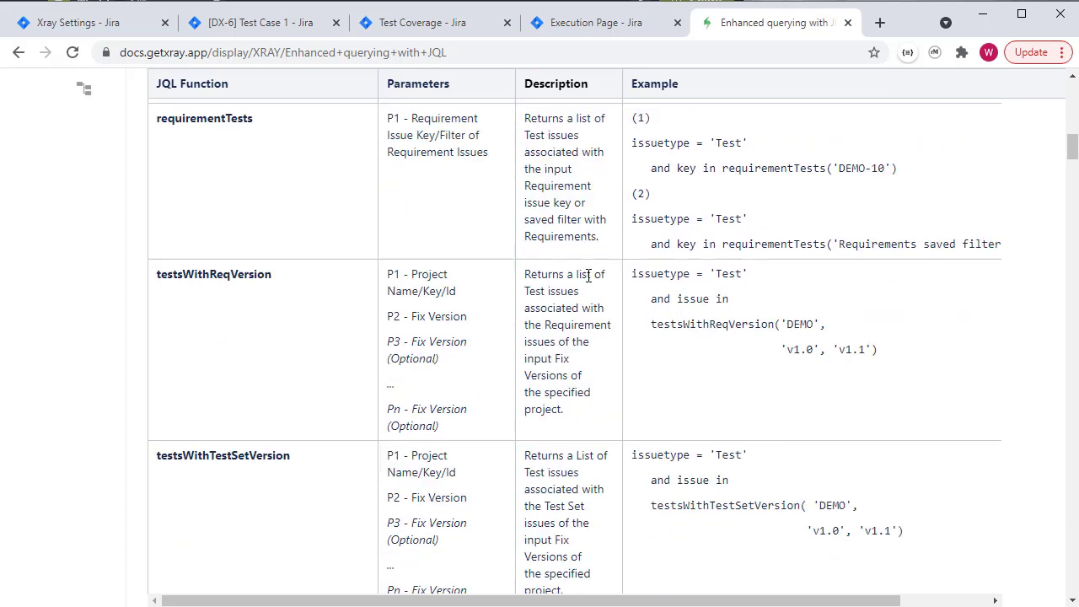
From the Test Case 1 browser tab, create a Test Plan issue in DEMO-XRAY with the summary "Test Plan to cover failed tests".
click(254, 24)
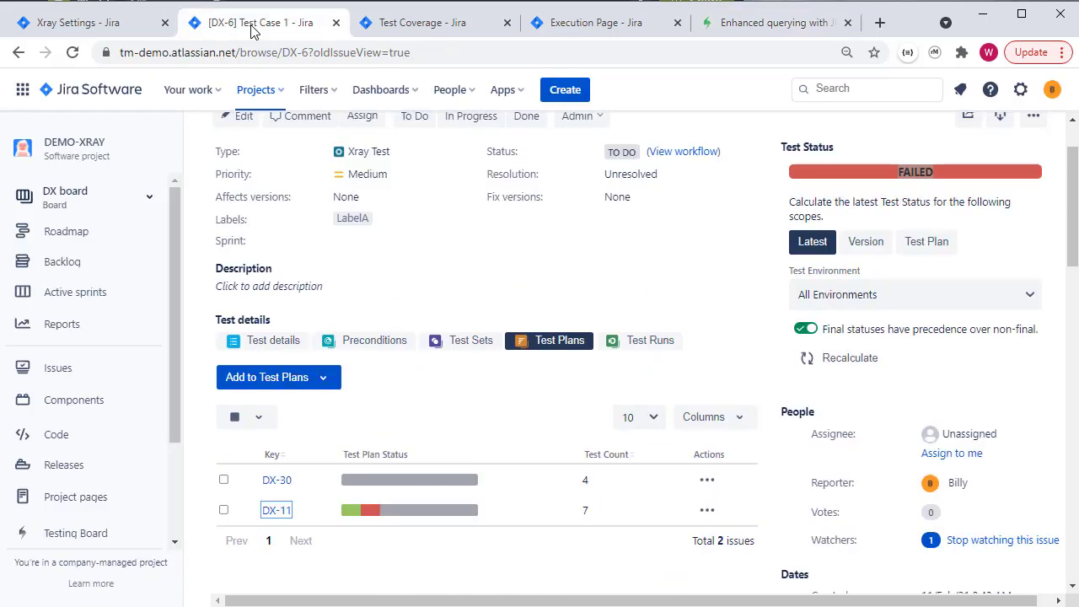
click(565, 90)
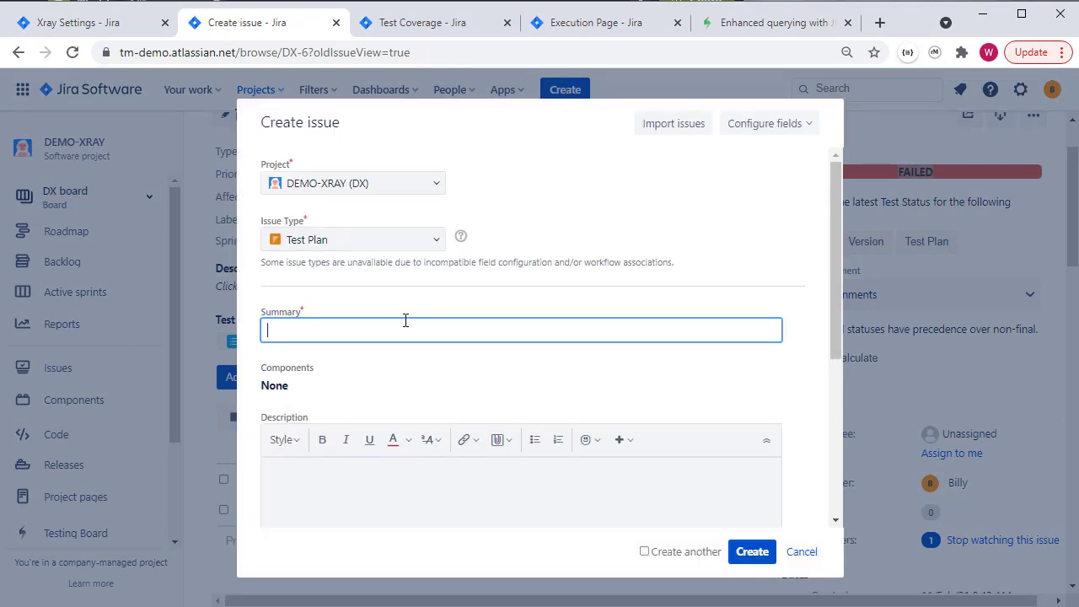
text(Test Plan to cover failed tests)
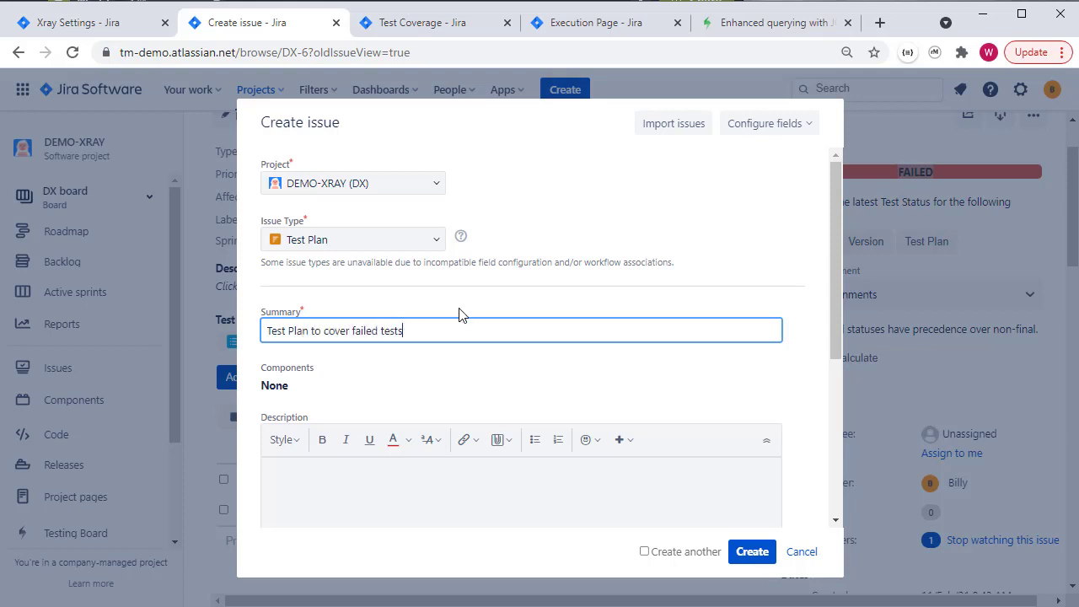
scroll(682, 435, down, 5)
click(752, 552)
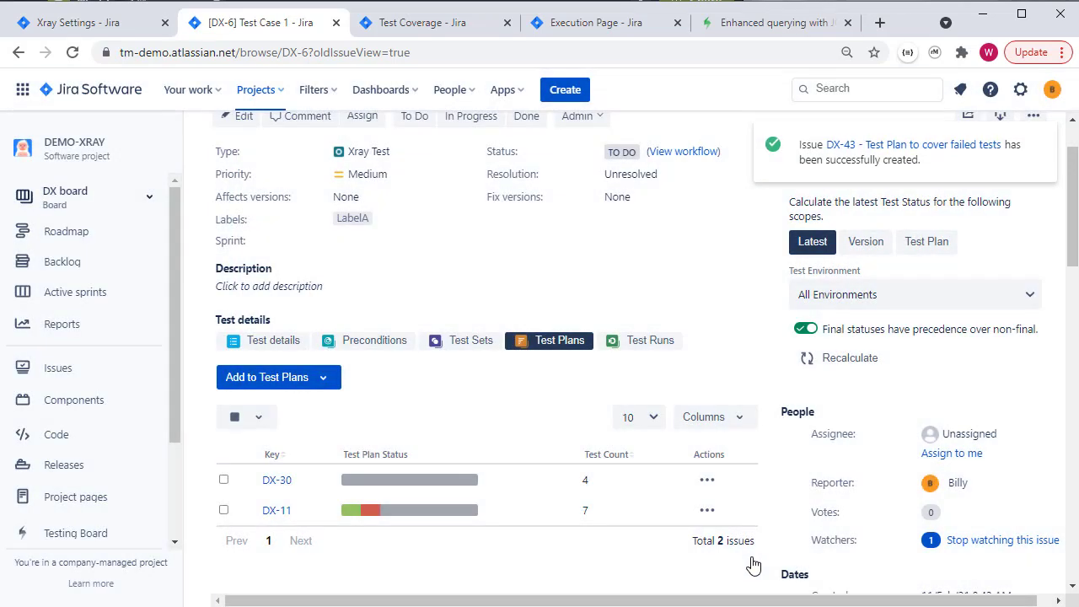
Open the new test plan and enter the JQL query issuetype = 'Test' and TestRunStatus in ("FAIL", "ABORTED") for adding existing tests.
click(953, 150)
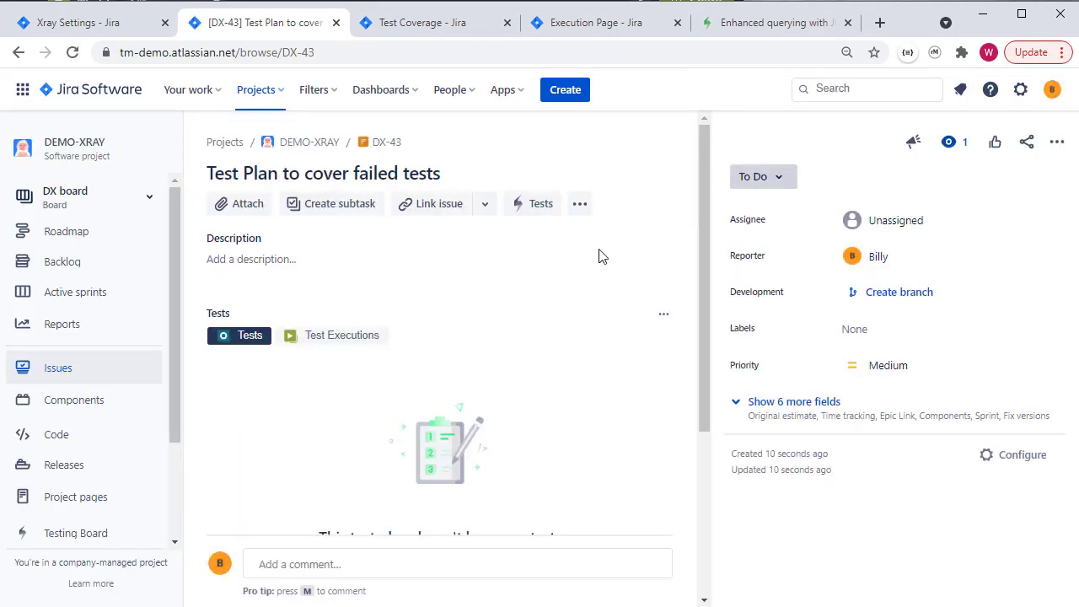
scroll(530, 332, down, 3)
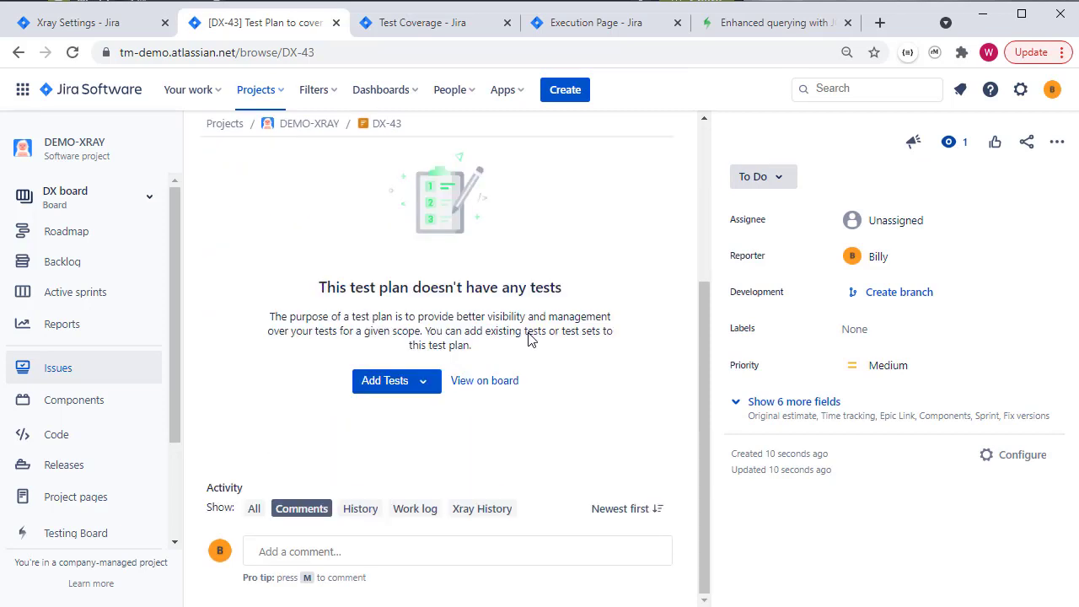
click(418, 383)
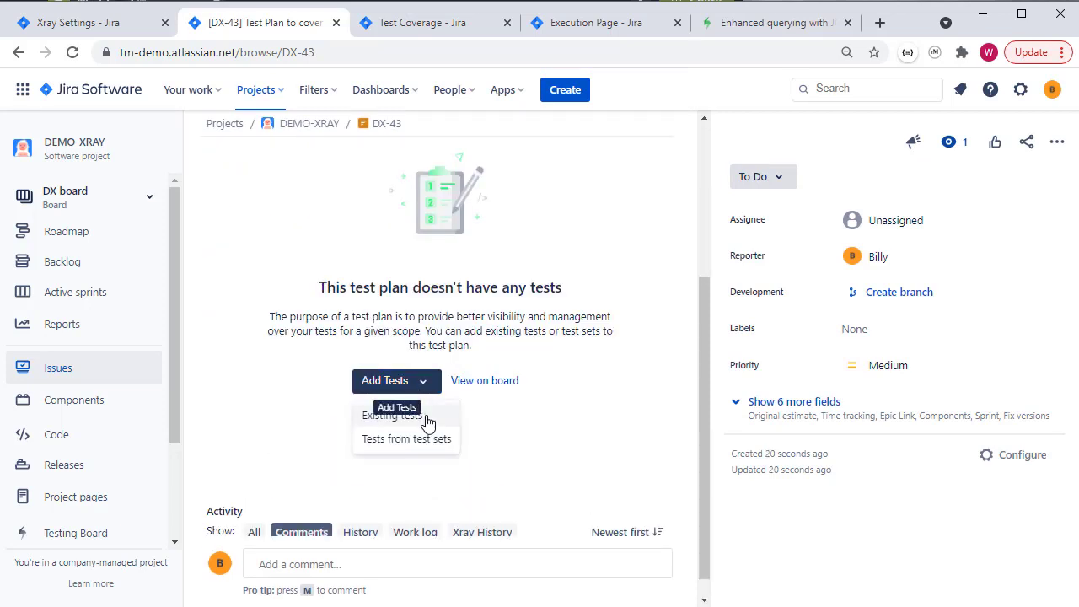
click(429, 422)
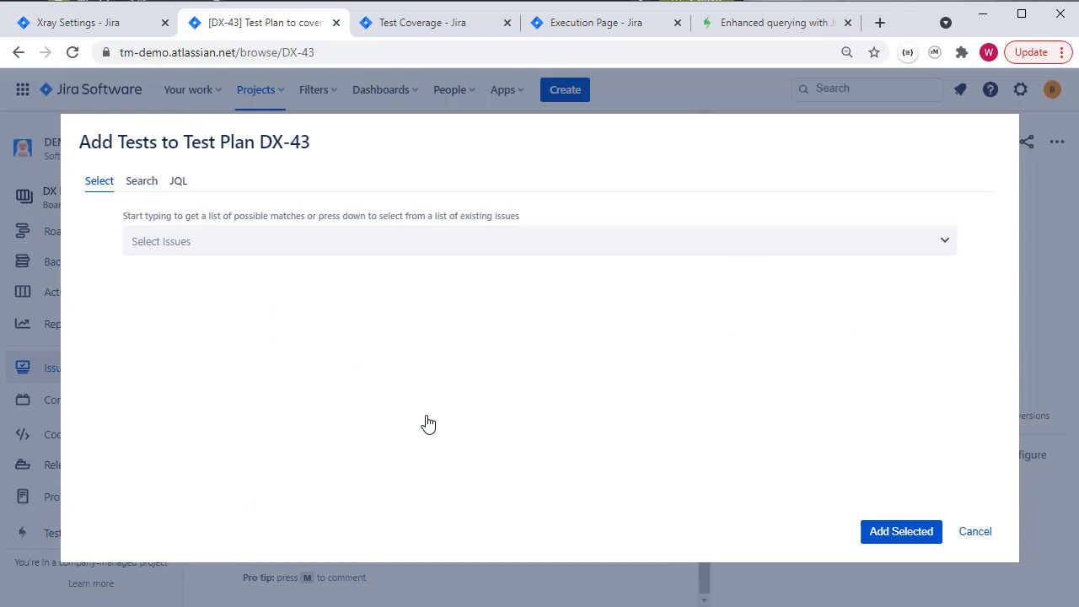
click(178, 182)
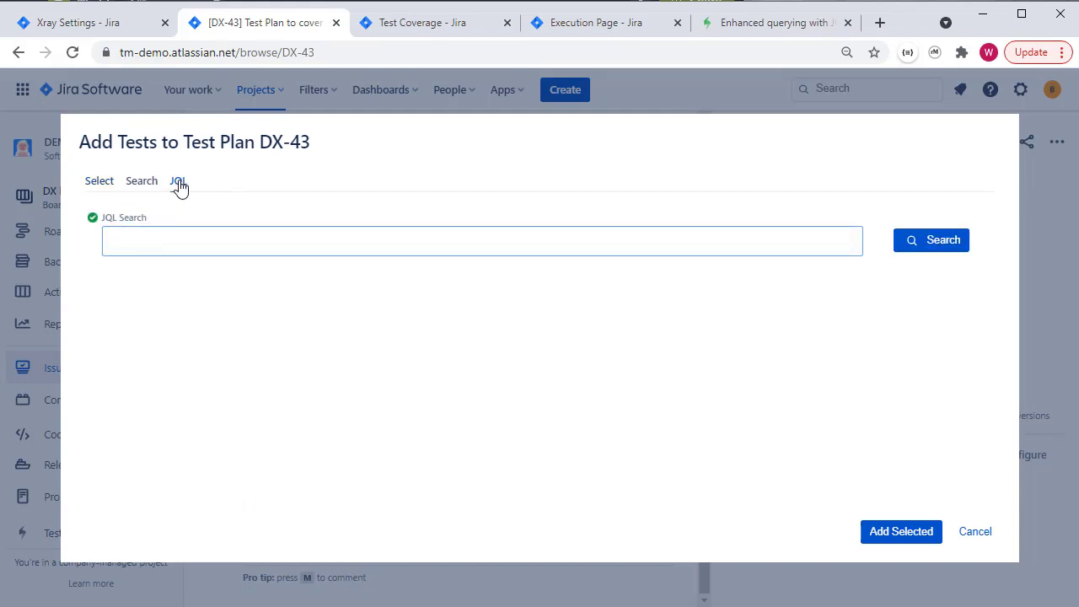
click(197, 243)
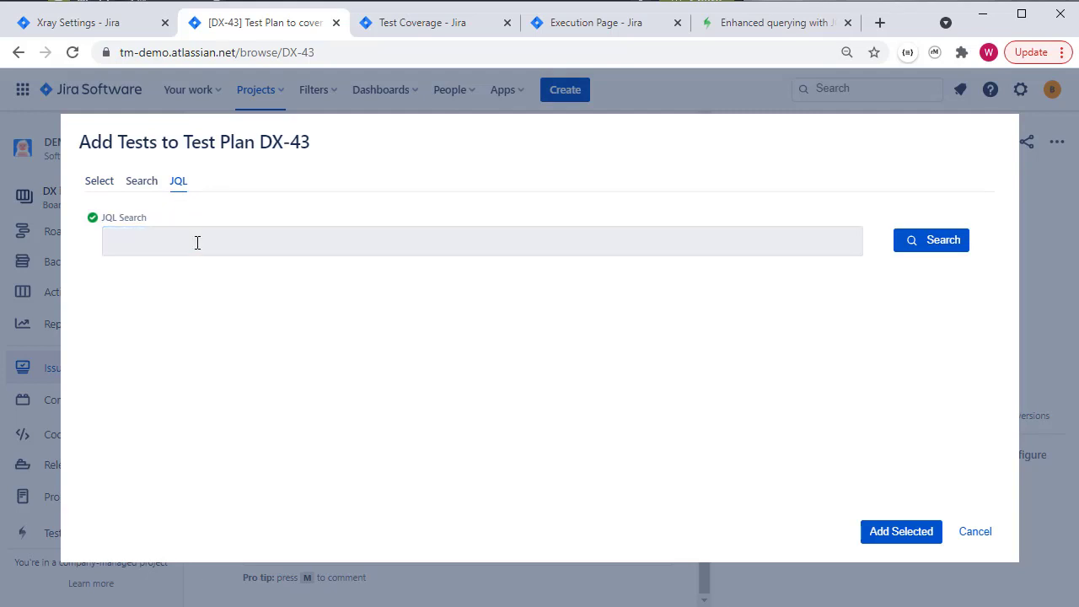
text(issuetype = 'Test'    and TestRunStatus in ("FAIL", "ABORTED"))
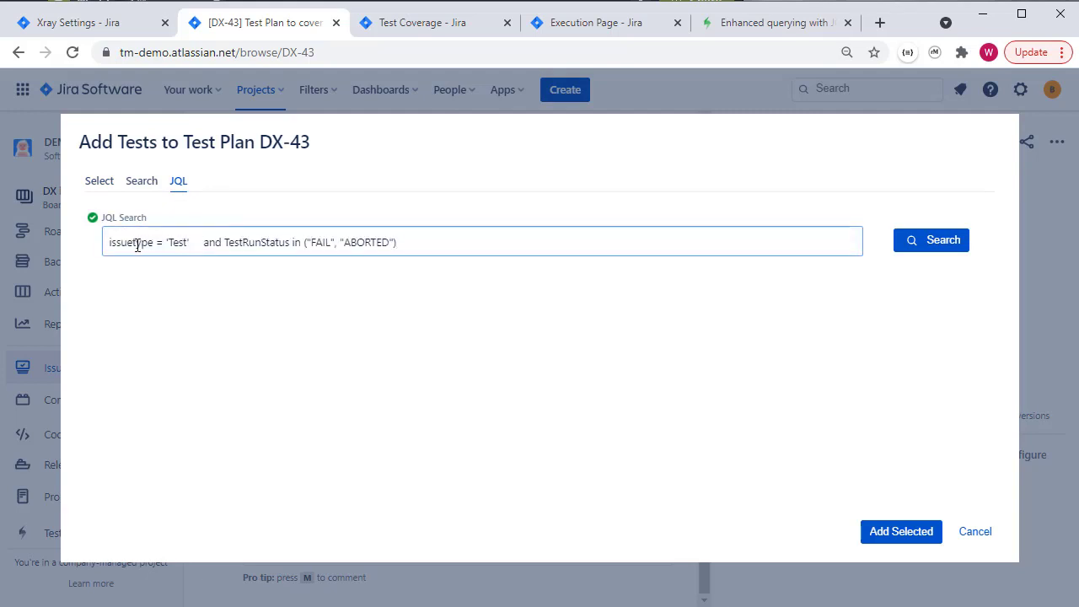
double_click(137, 243)
double_click(255, 245)
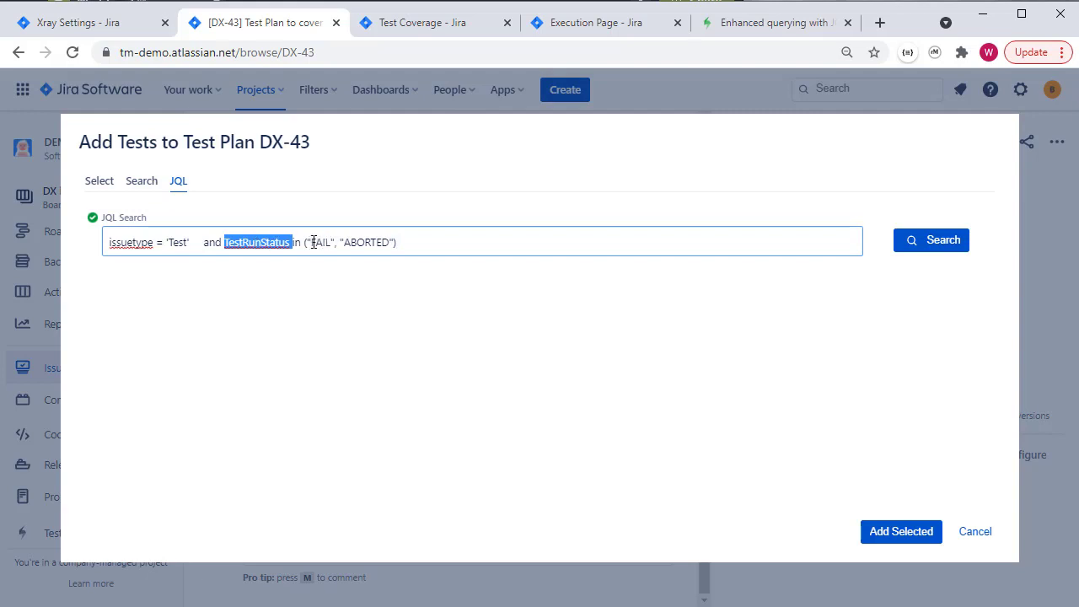
drag(310, 243, 409, 245)
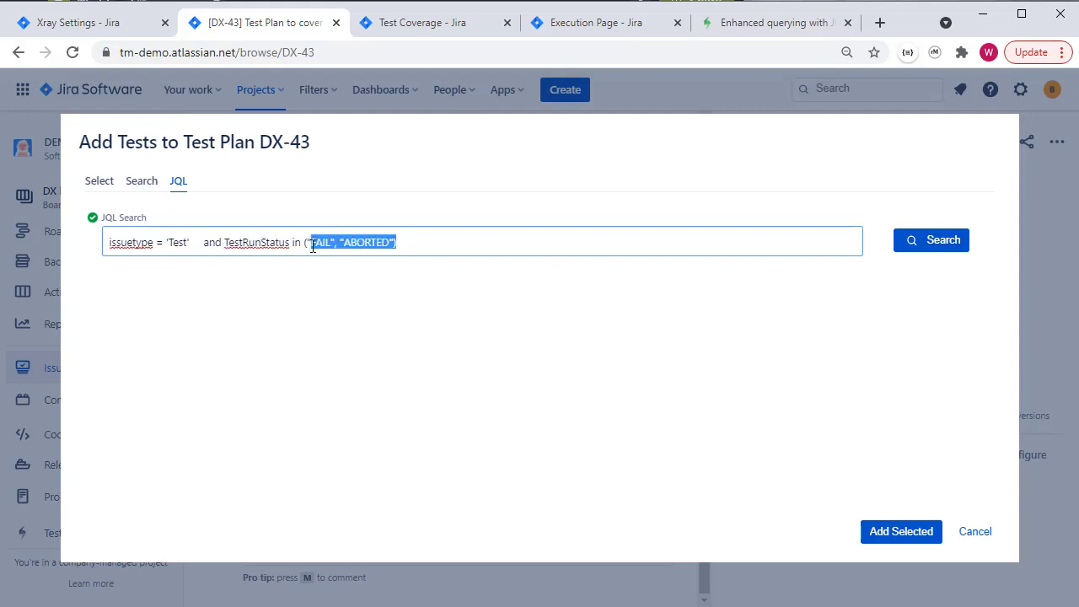
double_click(262, 245)
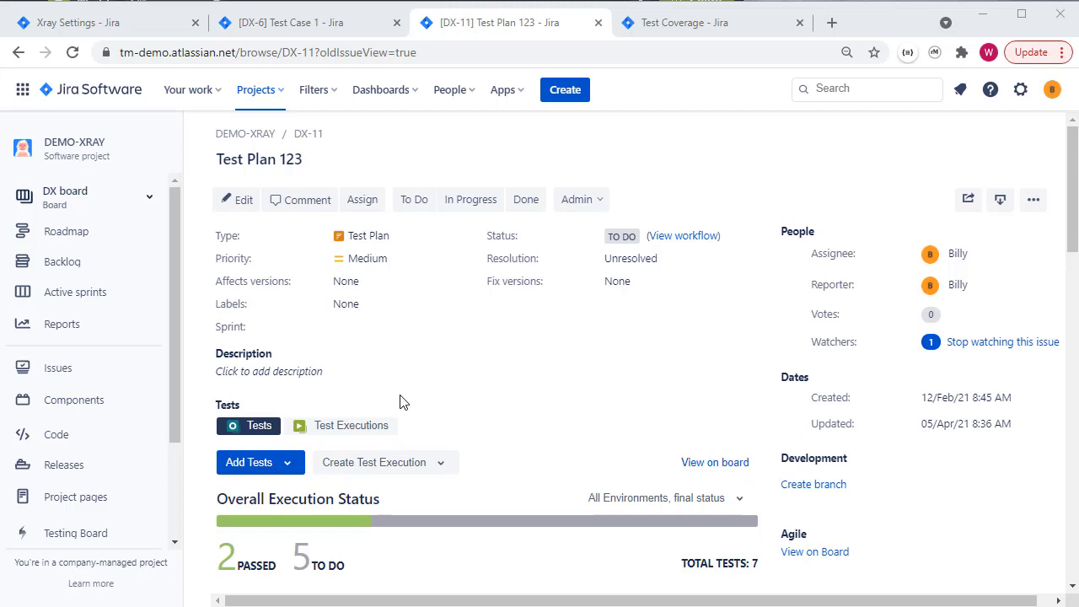
Set up a planned test execution for all tests of Test Plan 123 with fix version Version 1 and test environment Env2.
click(377, 466)
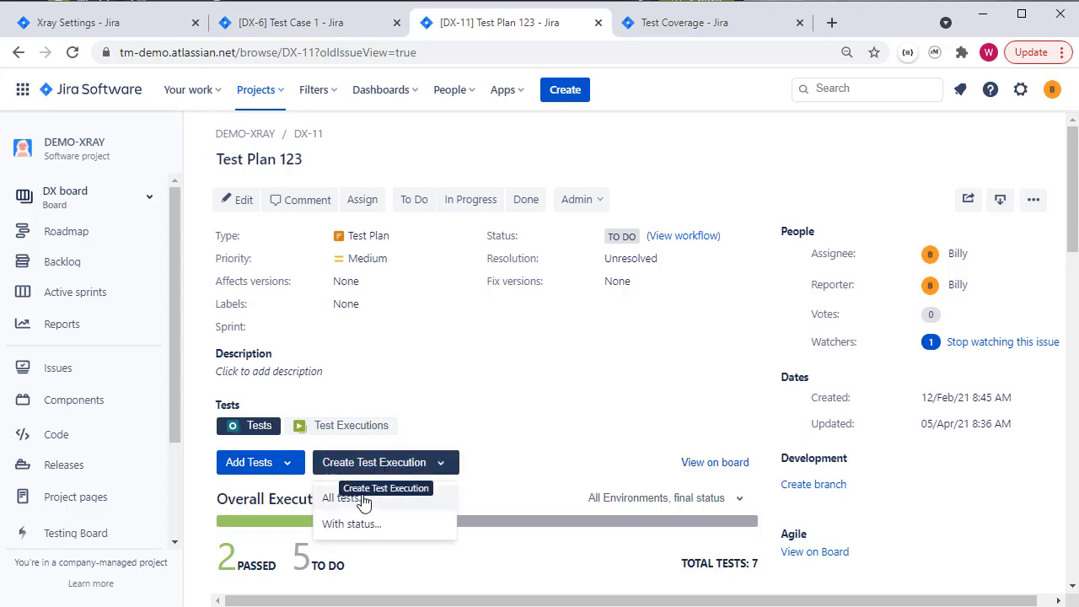
click(356, 501)
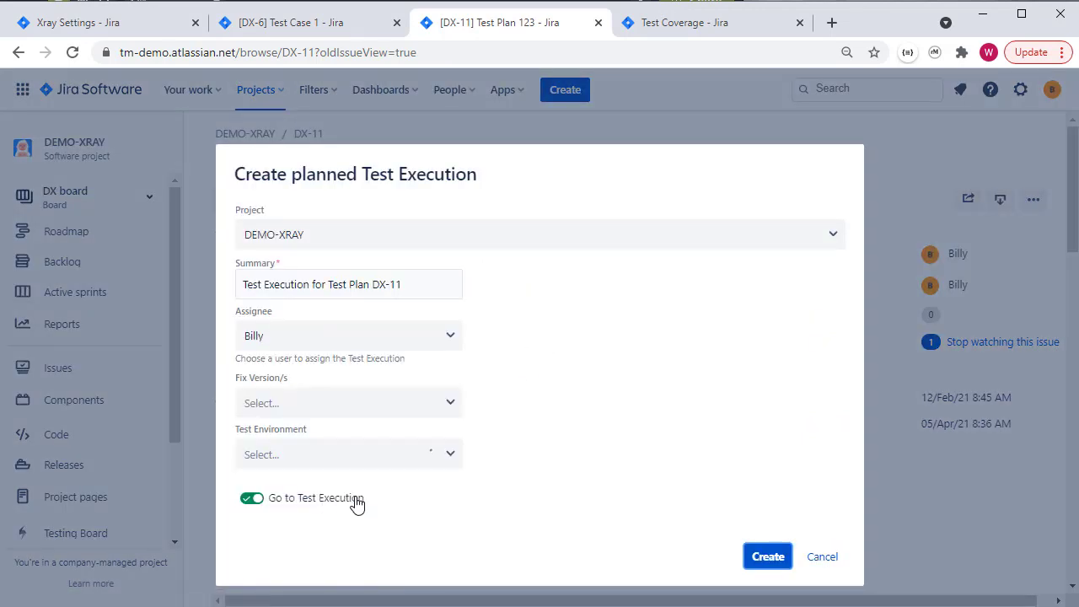
click(357, 411)
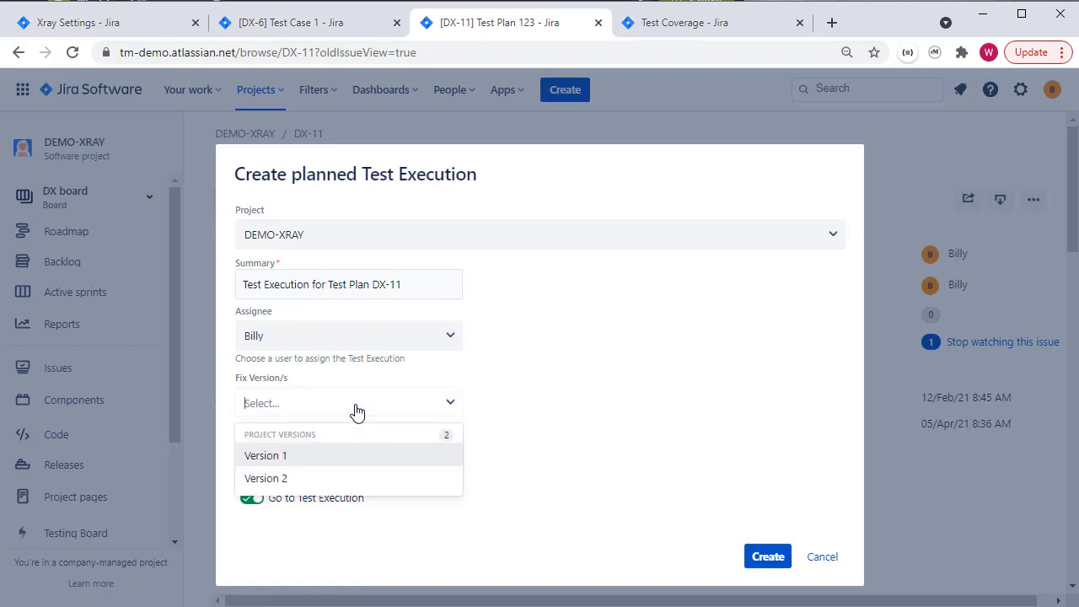
click(327, 456)
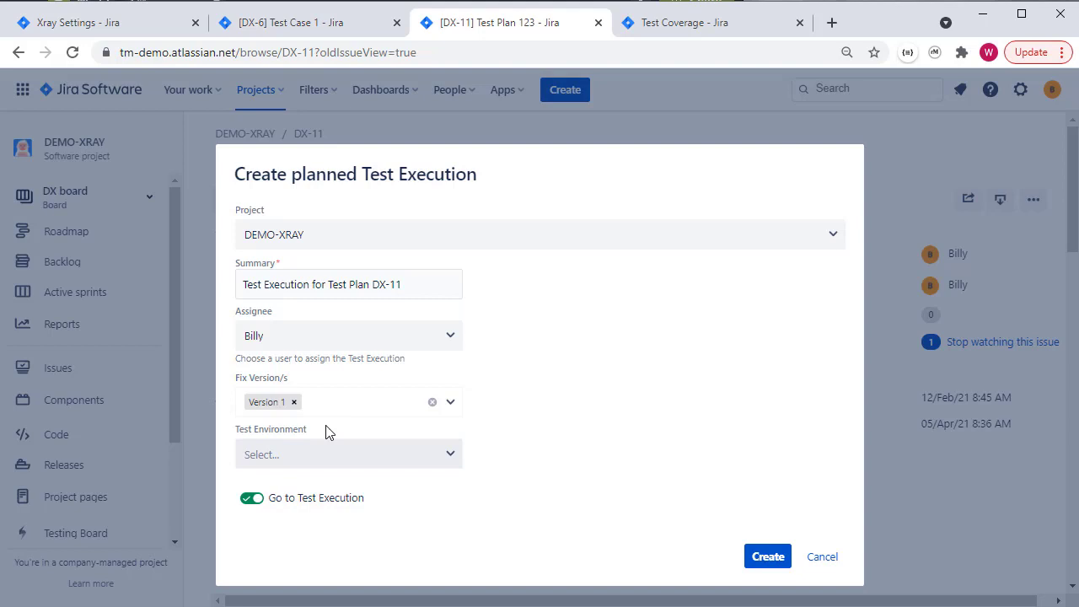
click(379, 408)
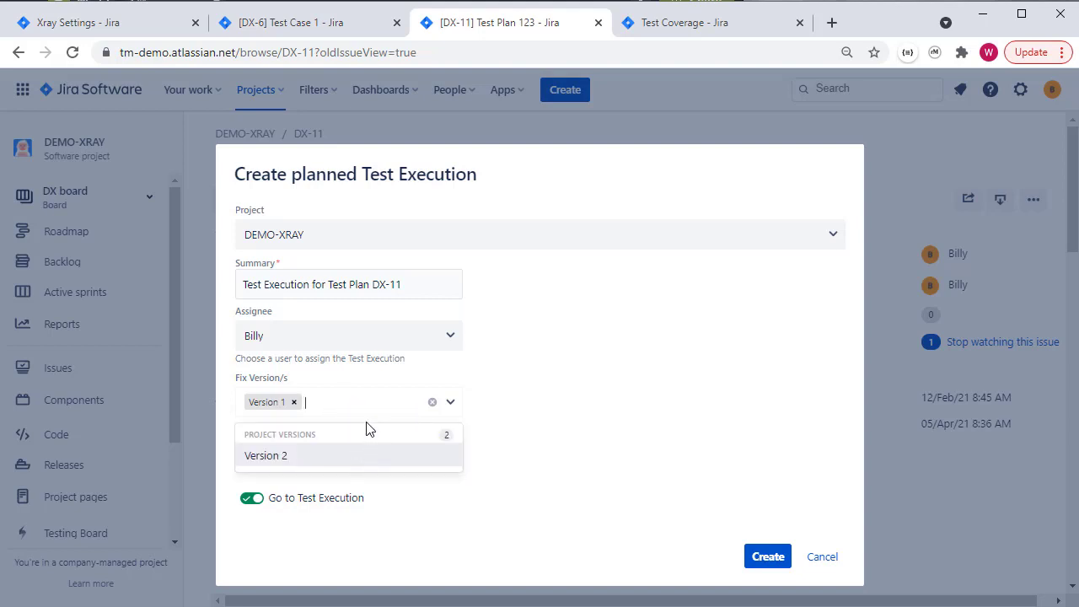
click(544, 365)
click(332, 463)
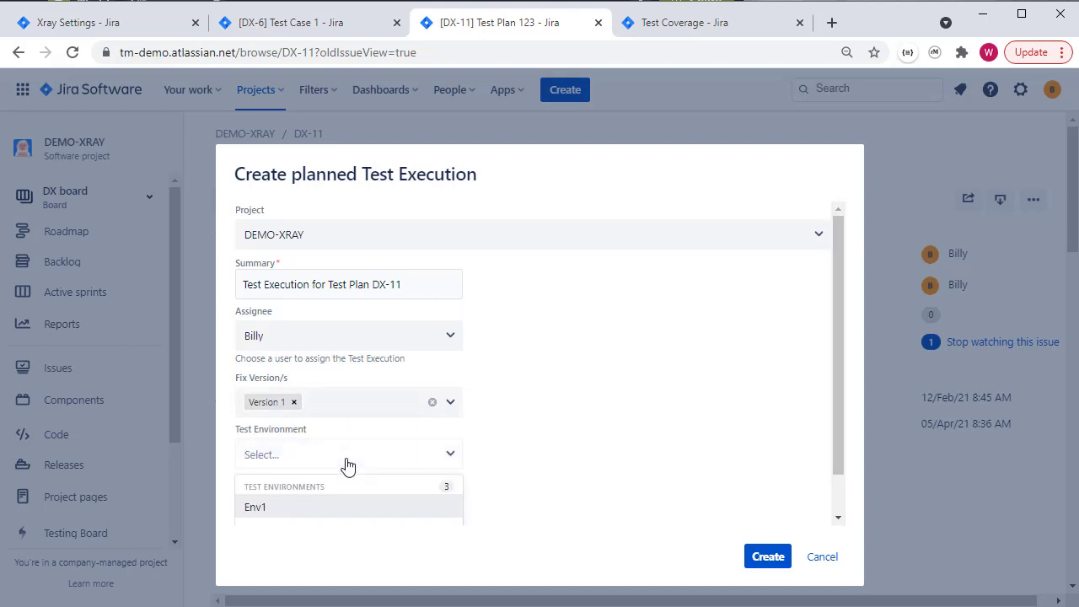
scroll(371, 466, down, 1)
click(298, 491)
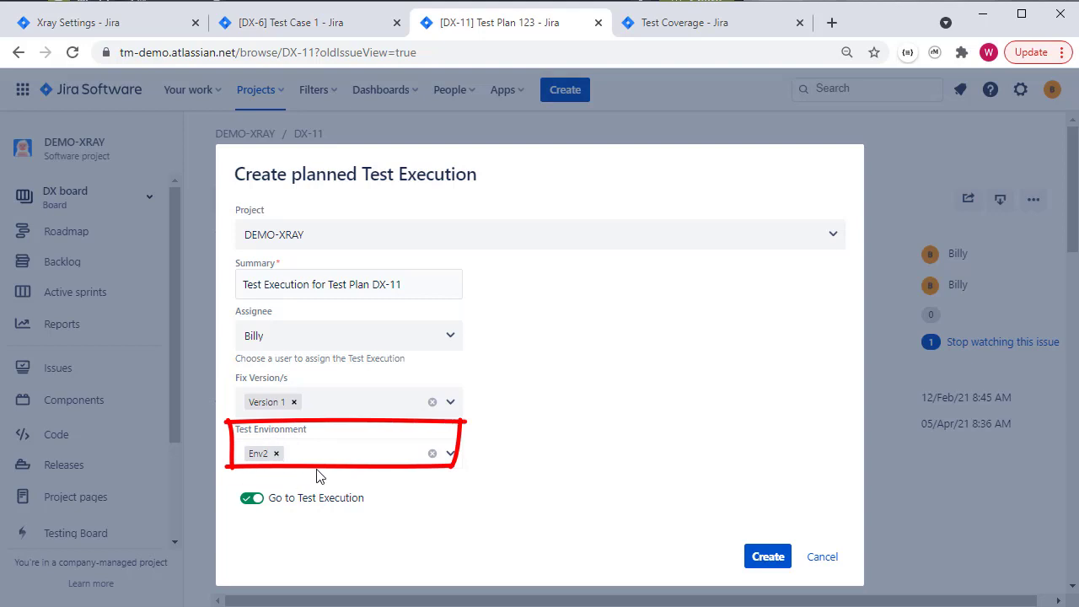
In DEMO-XRAY's project settings, examine the Xray test environments and the project's release versions.
click(106, 26)
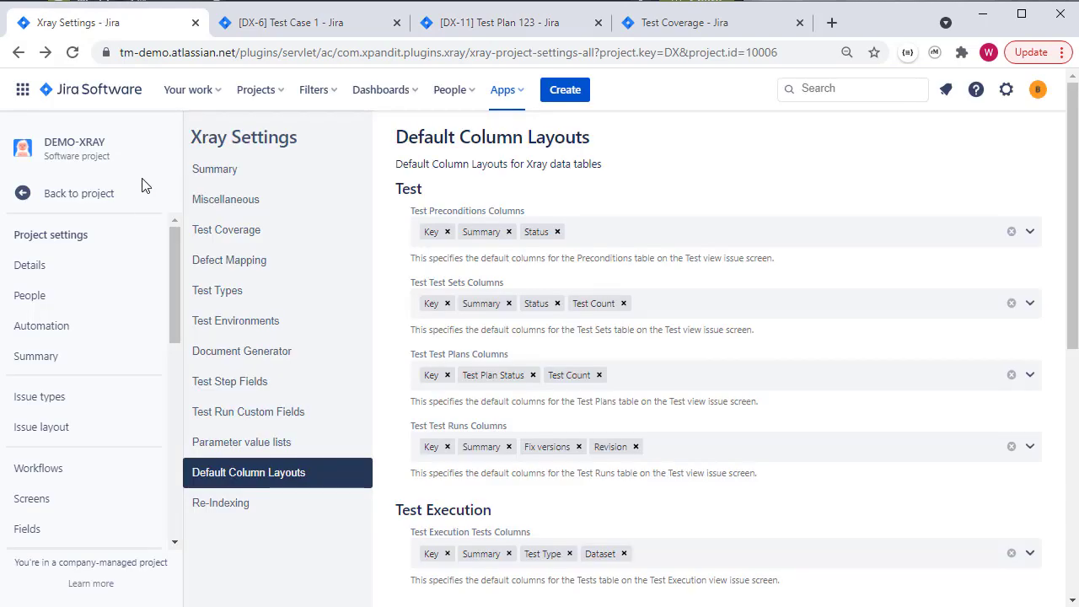
click(234, 321)
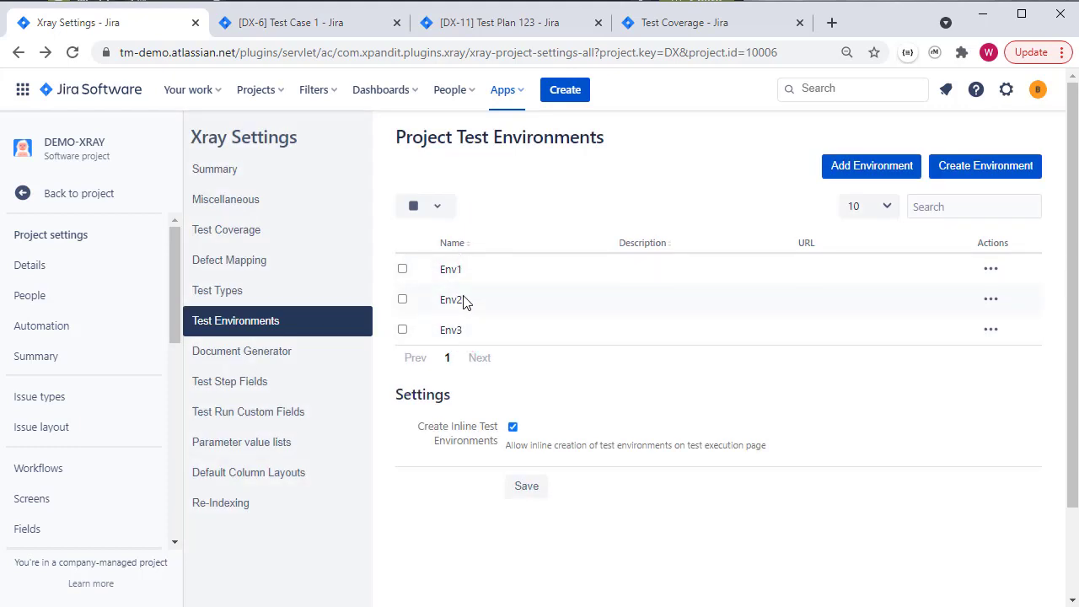
click(56, 207)
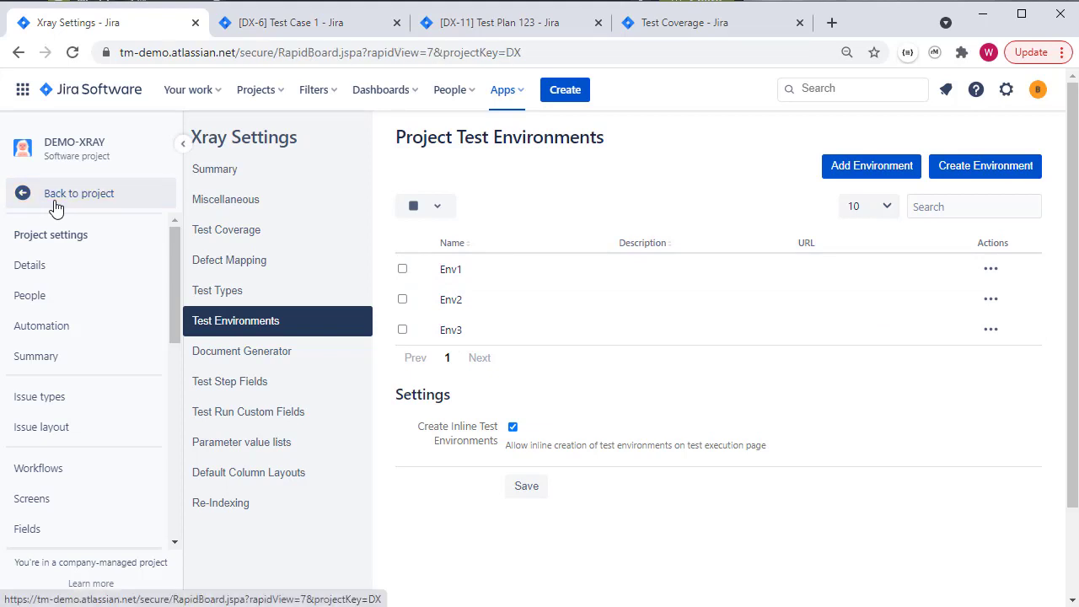
scroll(68, 337, down, 3)
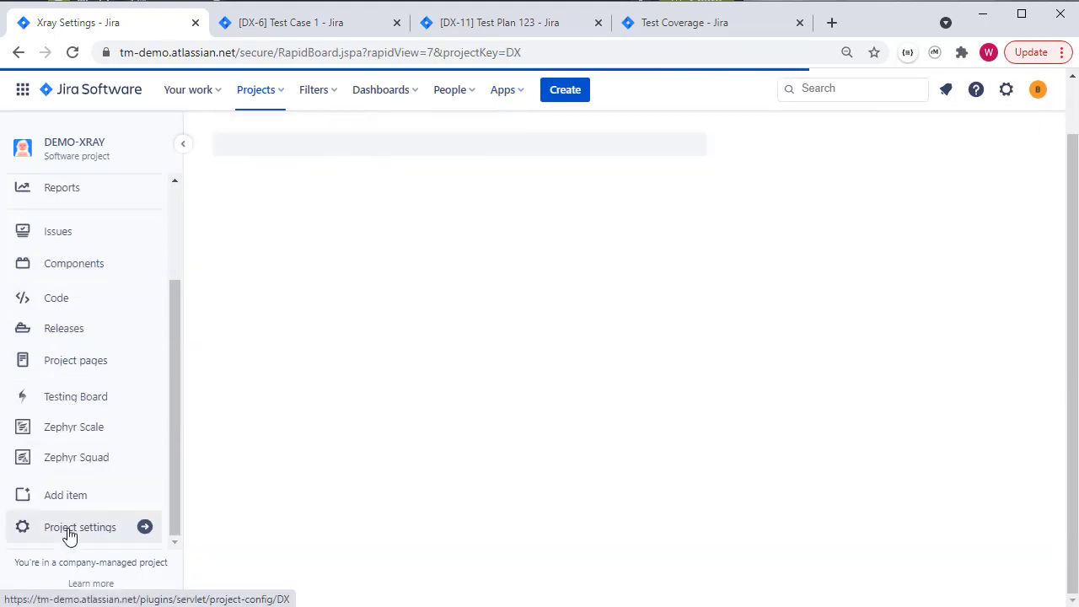
click(70, 530)
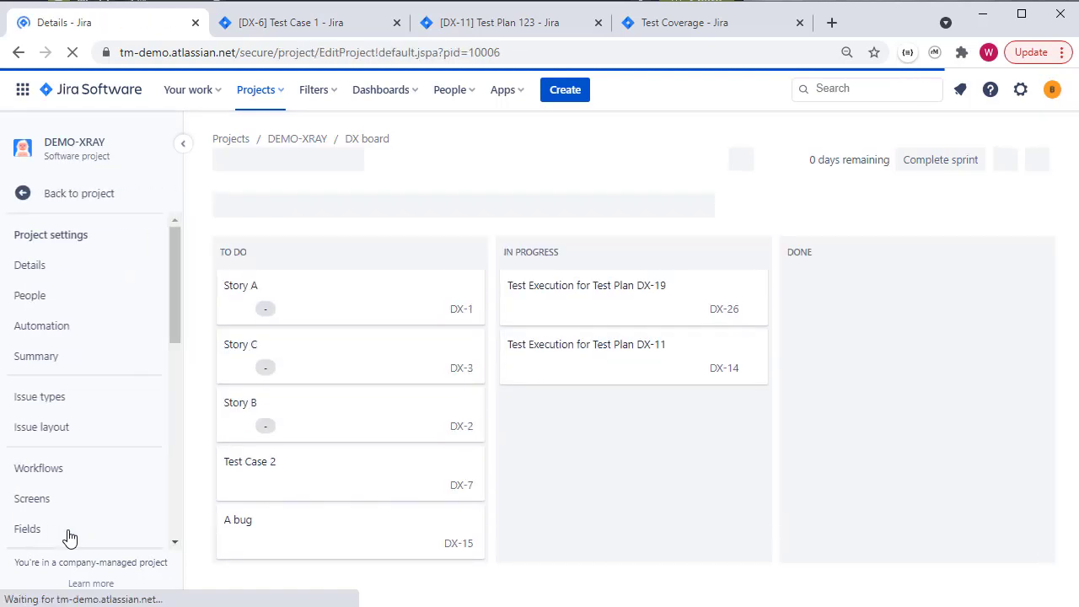
scroll(71, 506, down, 3)
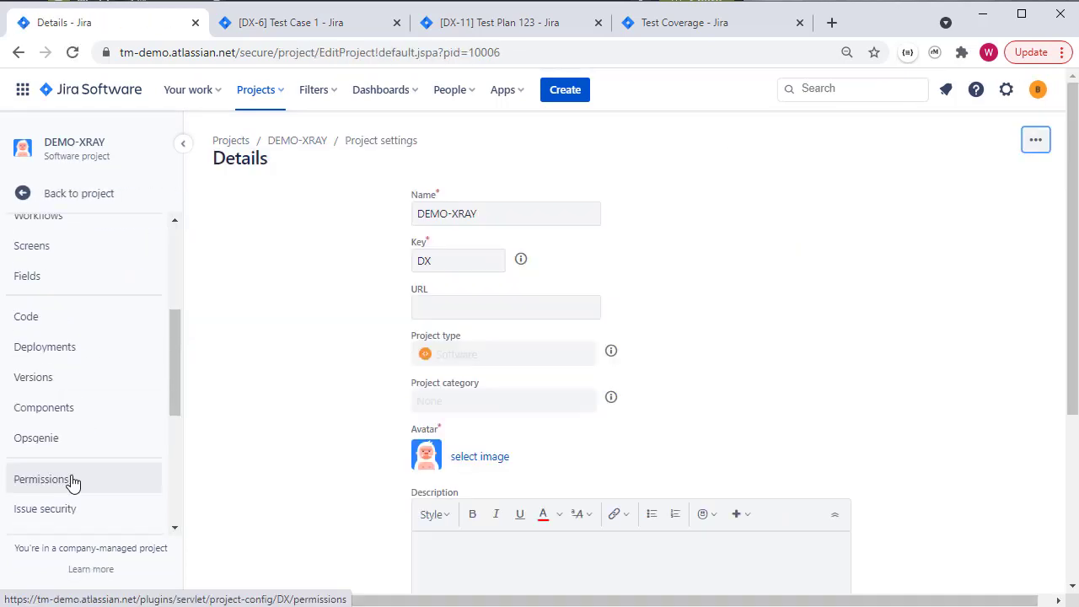
click(71, 380)
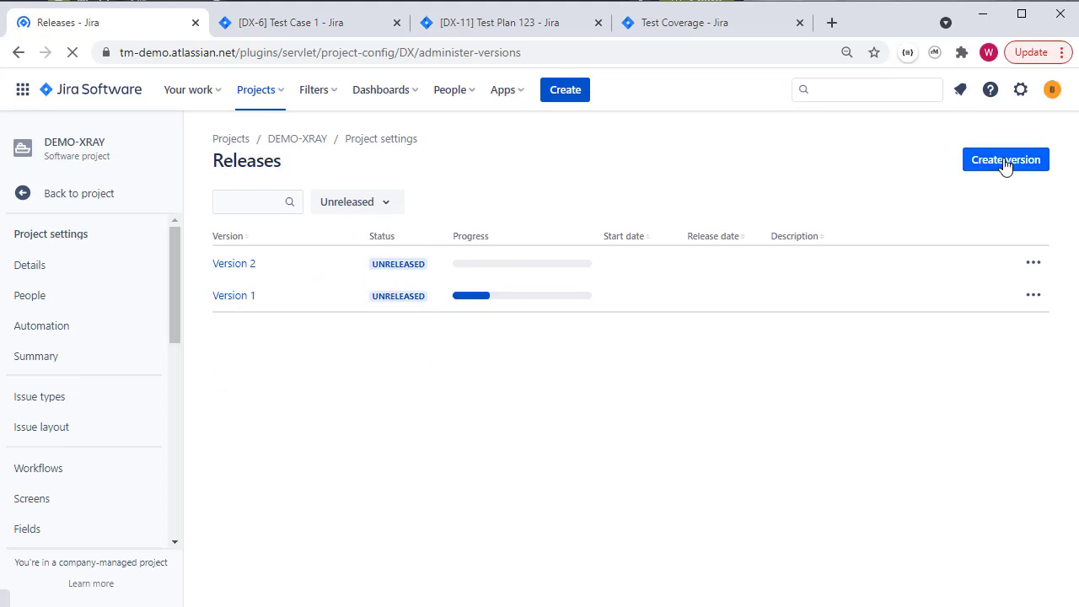
Return to the Test Plan 123 browser tab, create the planned test execution and review its list of tests.
click(498, 26)
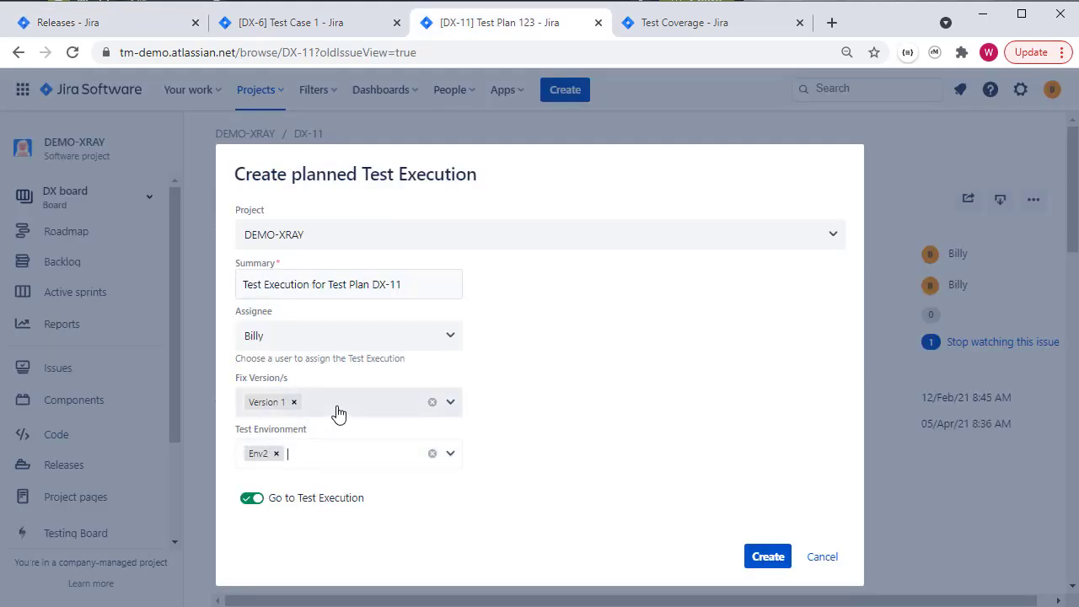
click(765, 570)
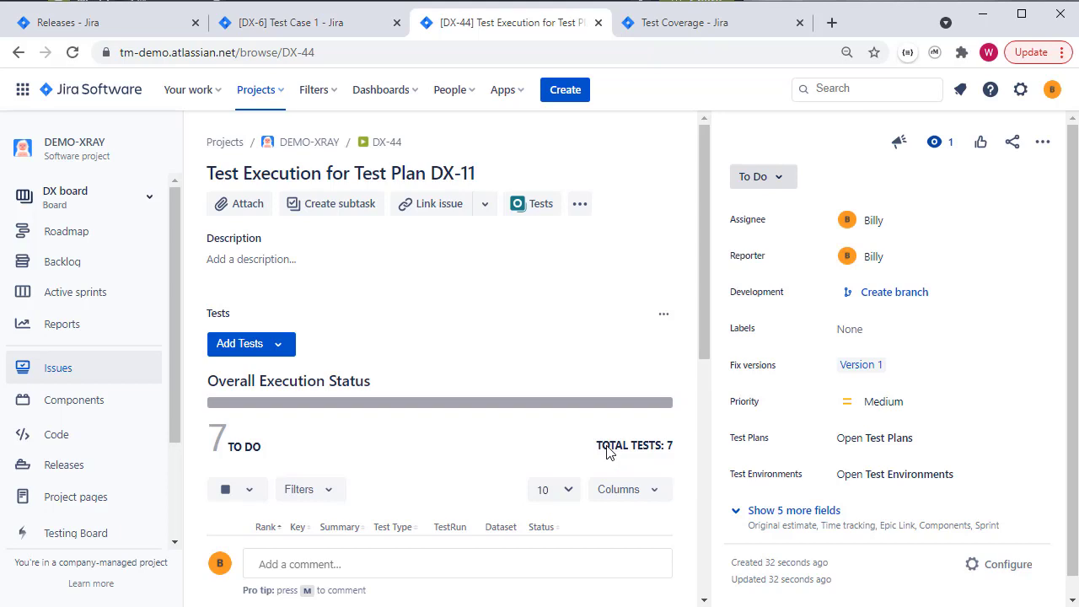
scroll(574, 383, down, 4)
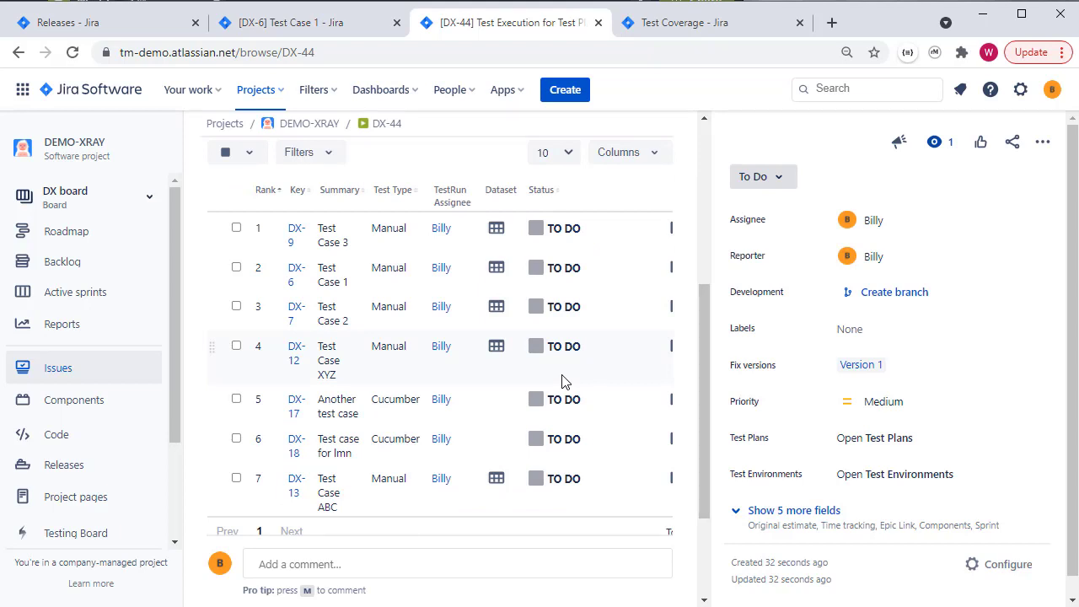
scroll(565, 382, up, 4)
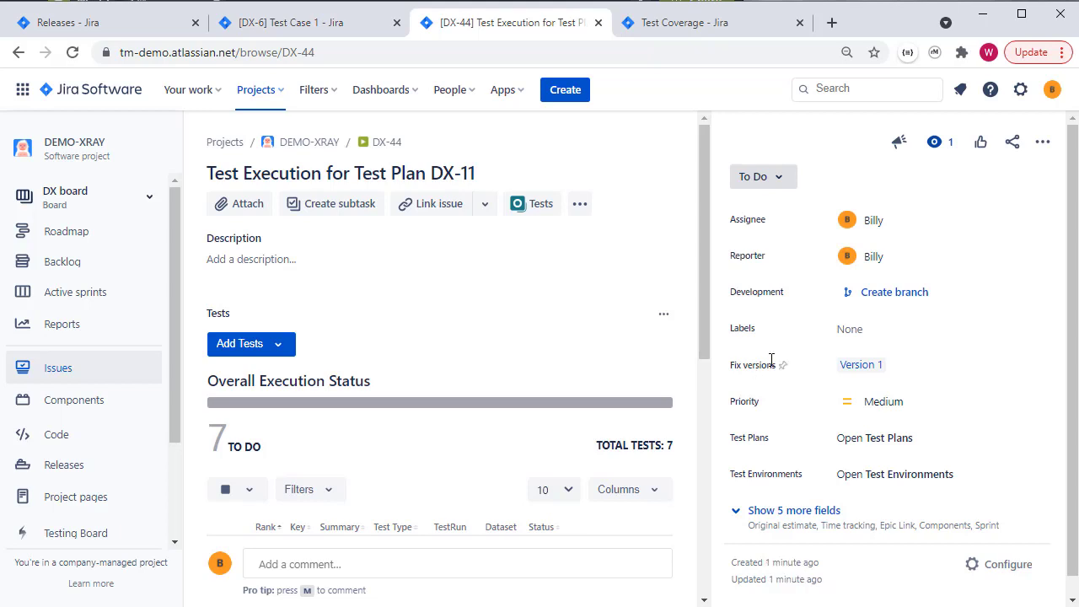
From the Test Coverage browser tab, generate the Test Executions List report for DEMO-XRAY with fix version Version 1, checking its available filters first.
click(728, 30)
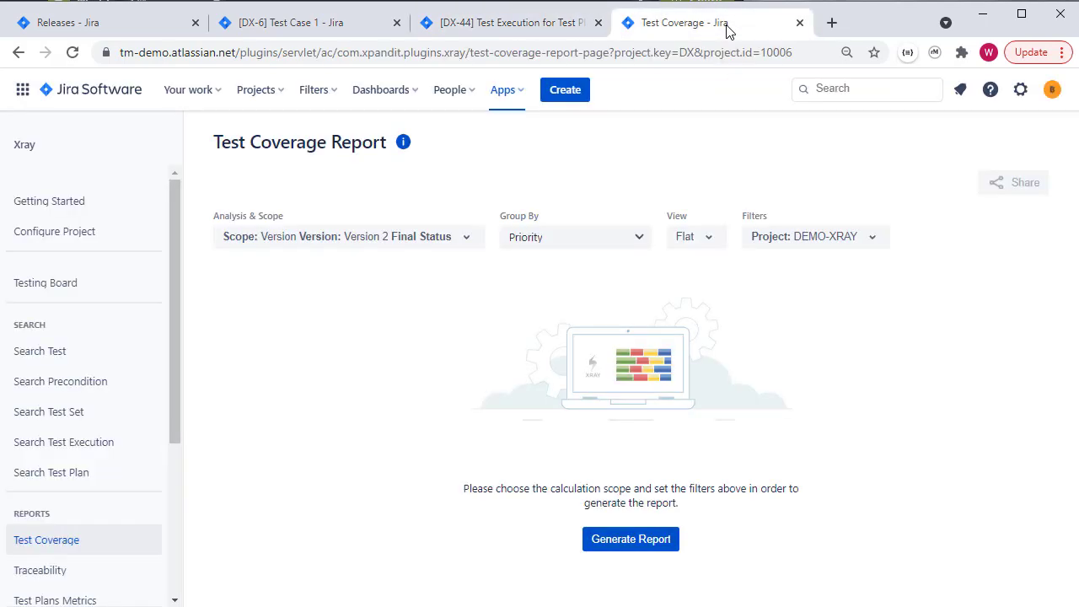
click(158, 414)
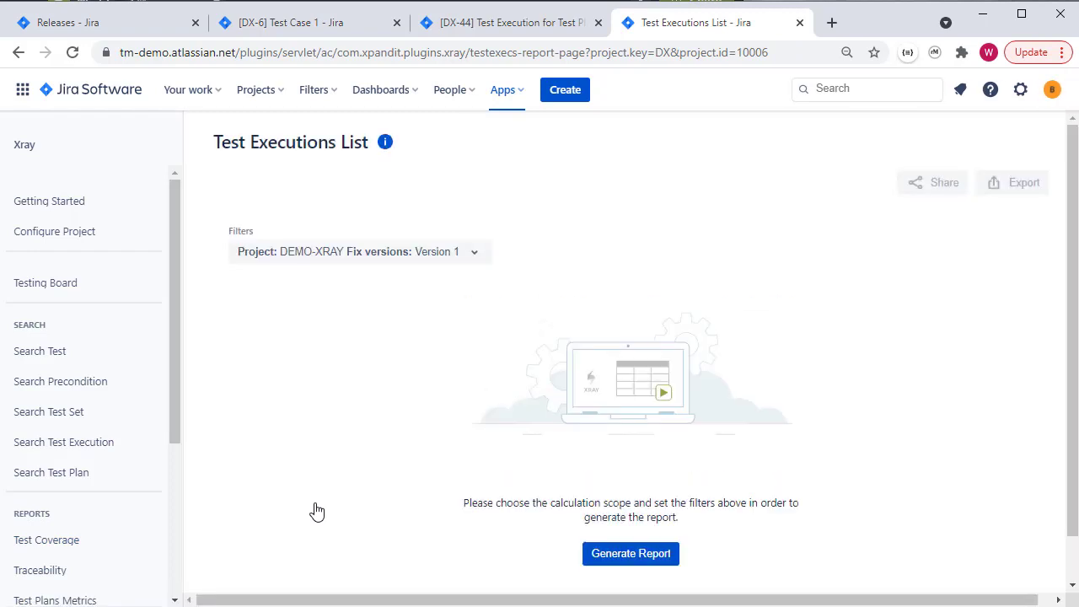
click(452, 256)
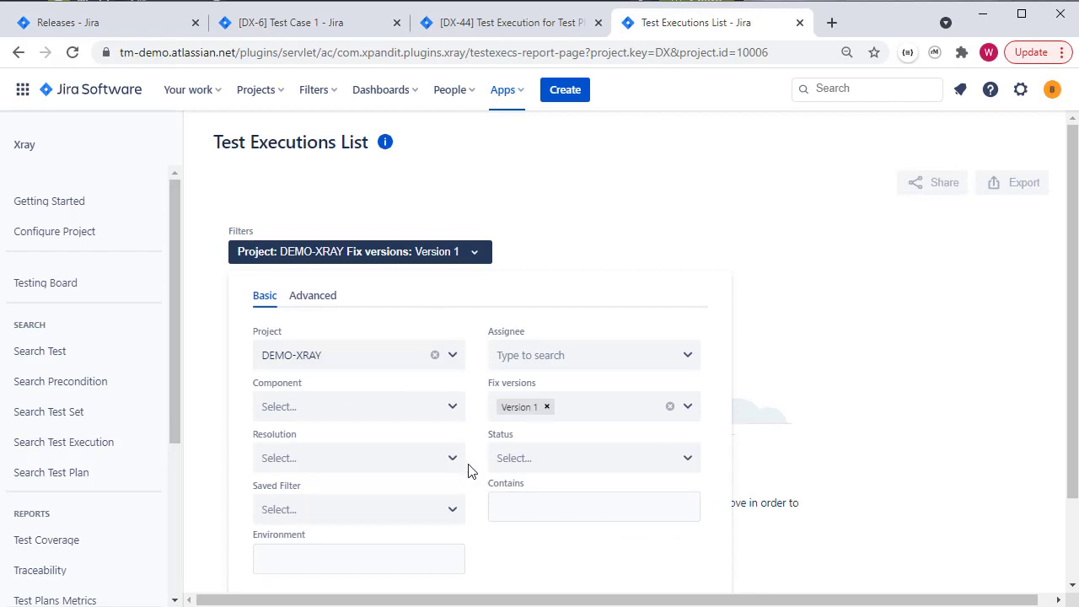
click(416, 556)
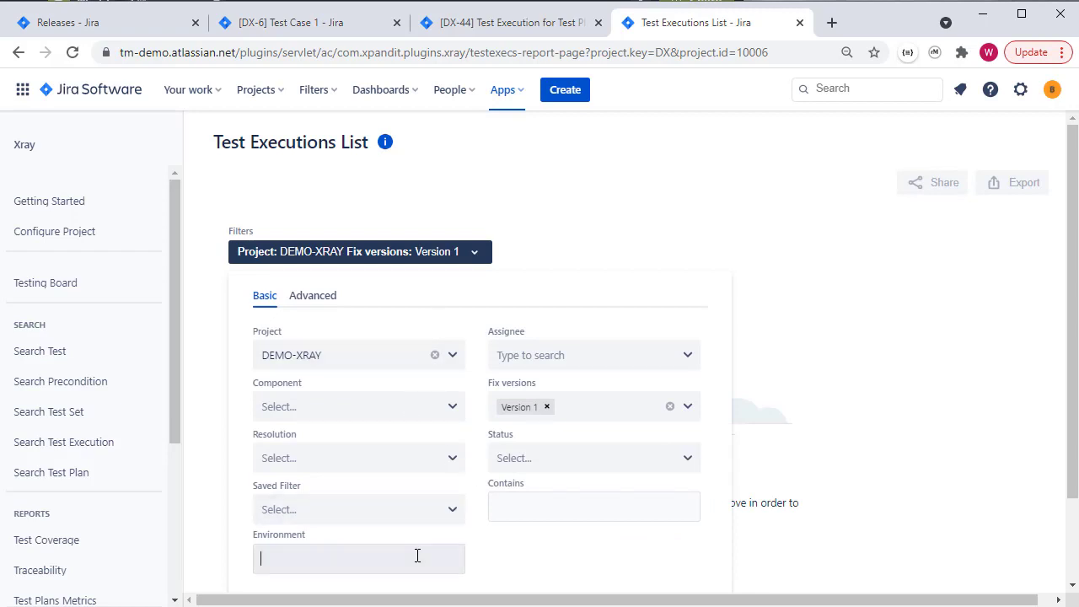
click(592, 250)
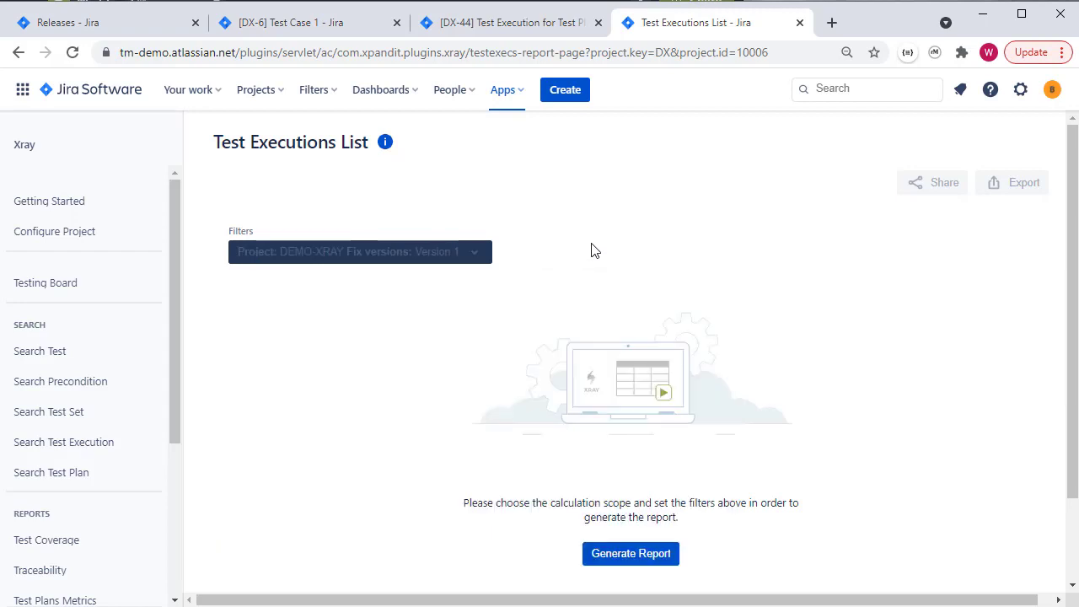
click(631, 554)
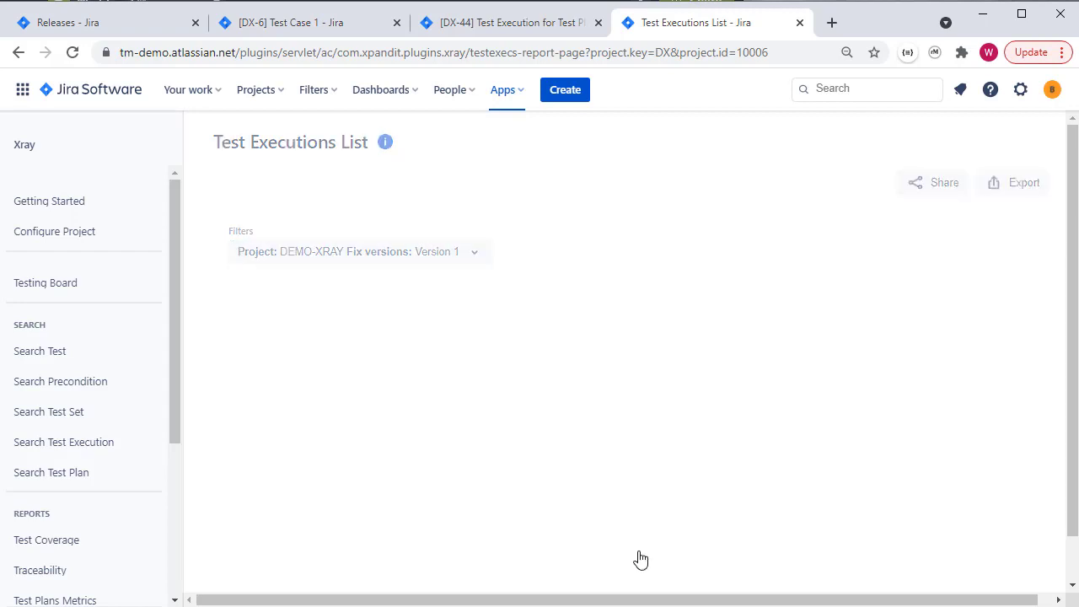